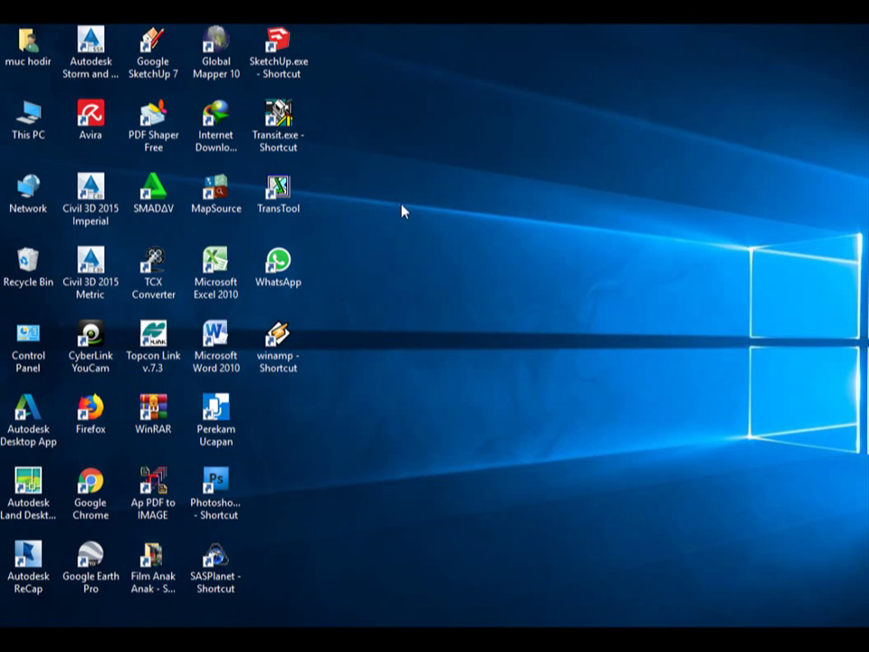
- Refresh the desktop and open File Explorer on Quick access
right_click(403, 211)
click(445, 253)
key(super+e)
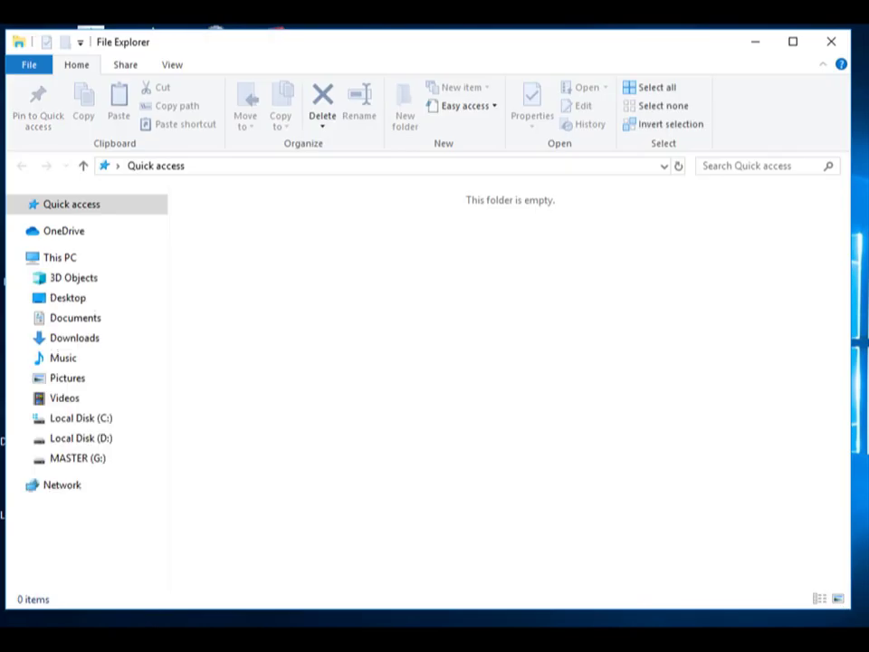
- Open layout 1.jpg from the 2020 folder on Local Disk (D:) in Photos
click(100, 443)
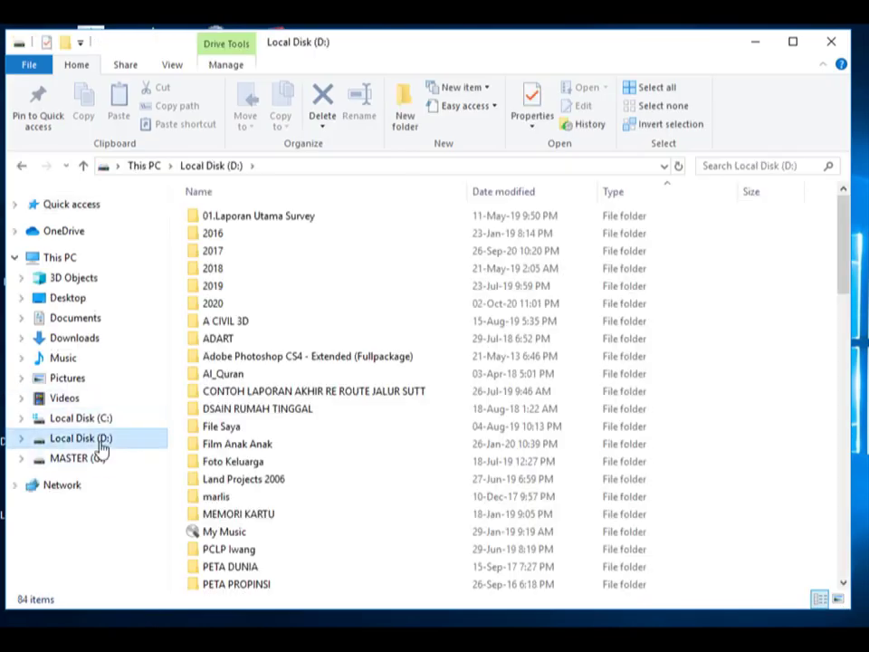
double_click(213, 304)
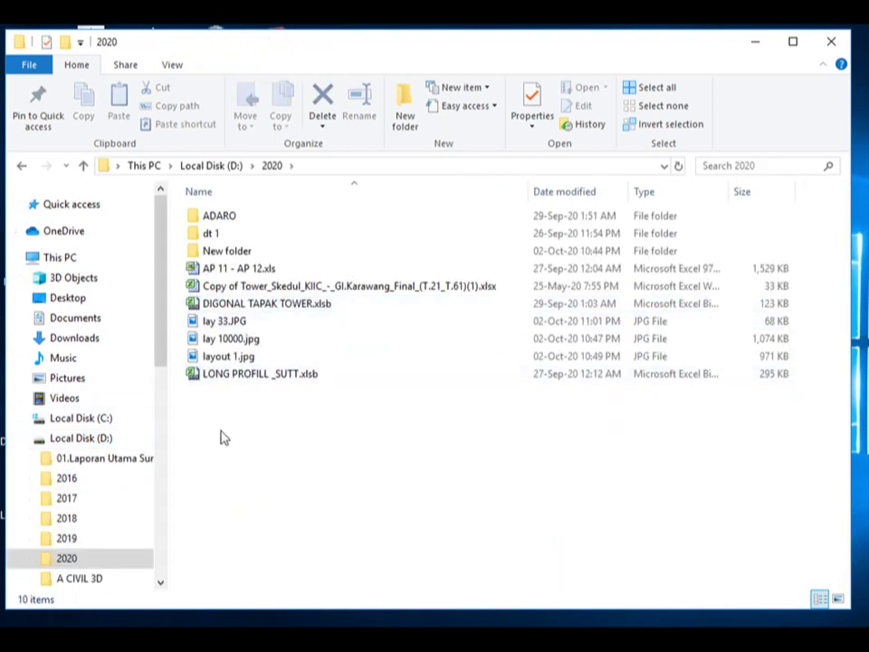
double_click(237, 359)
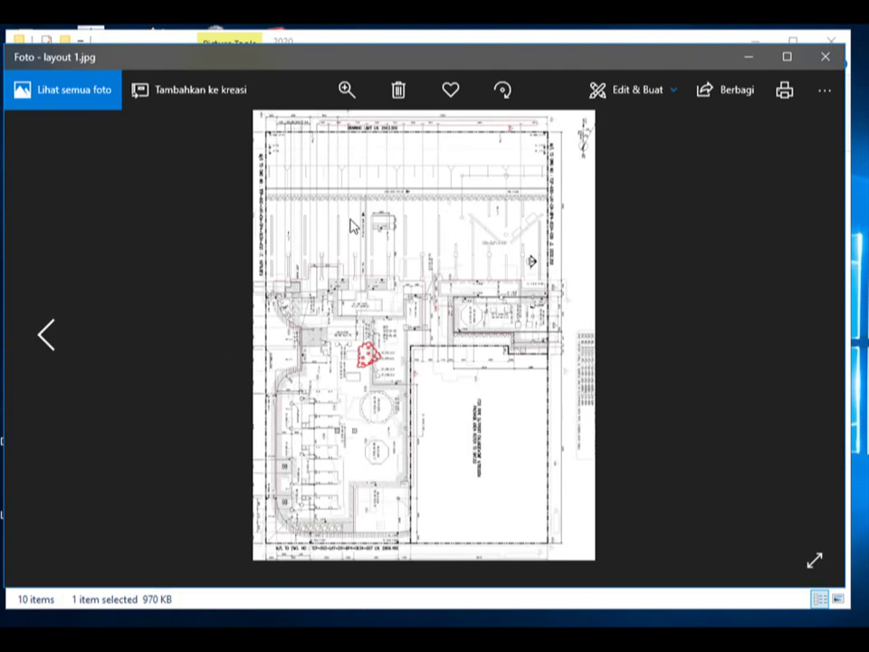
- Zoom into the layout and pan to its top boundary corners along the DRAWING LIMIT line
click(346, 90)
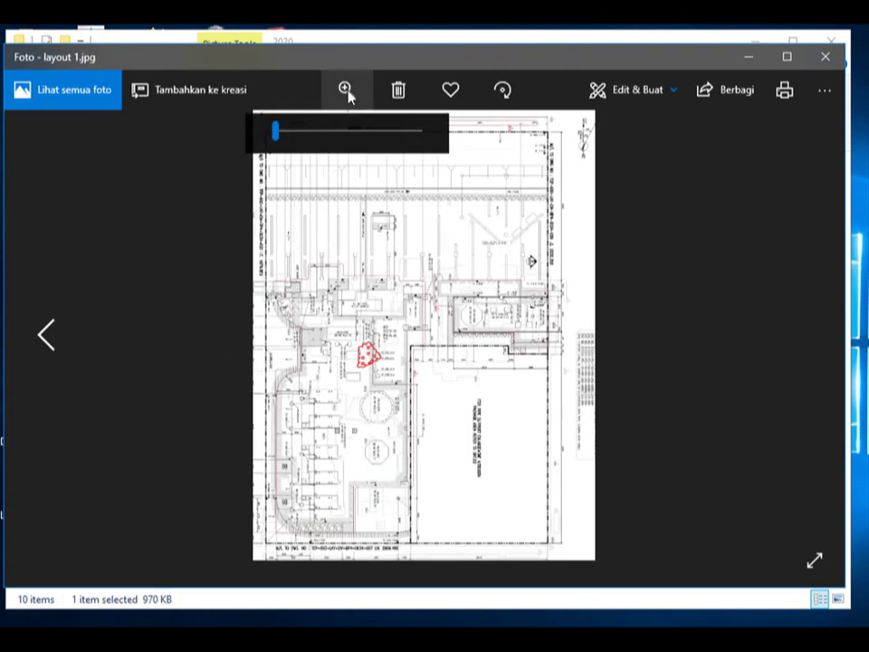
click(296, 134)
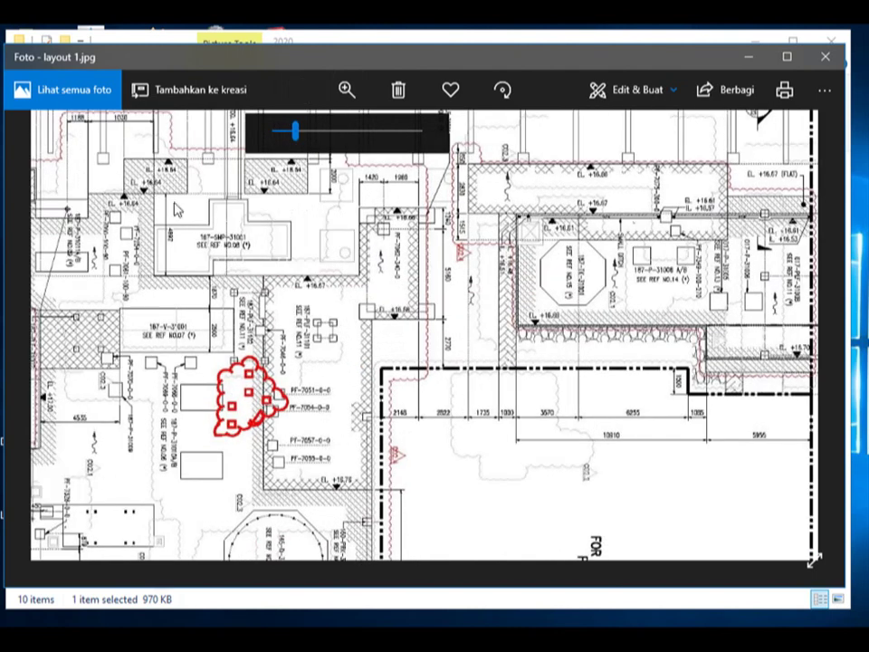
mouse_move(175, 208)
mouse_down()
mouse_move(401, 478)
mouse_move(233, 326)
mouse_up()
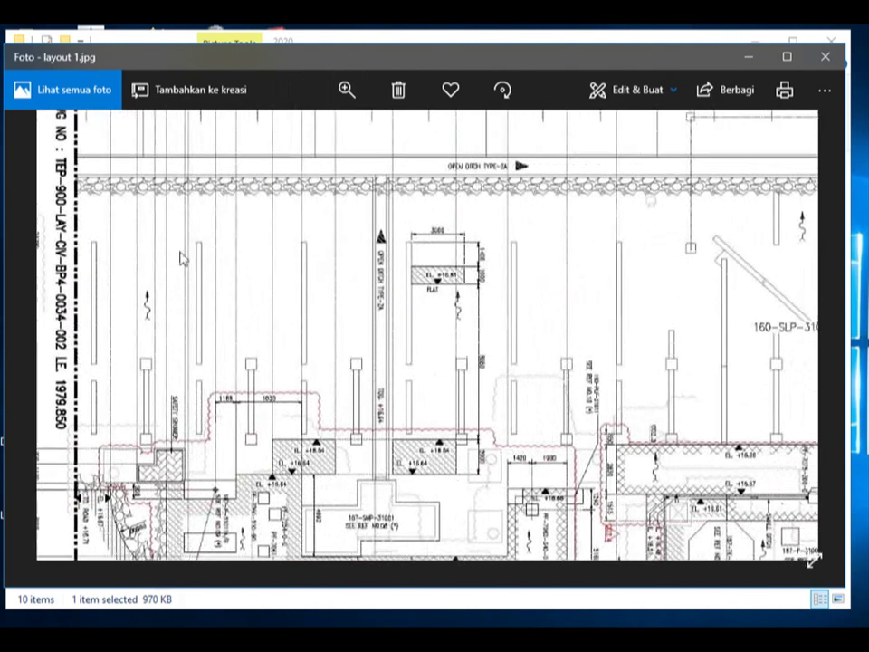
mouse_move(182, 255)
mouse_down()
mouse_move(277, 489)
mouse_move(107, 227)
mouse_up()
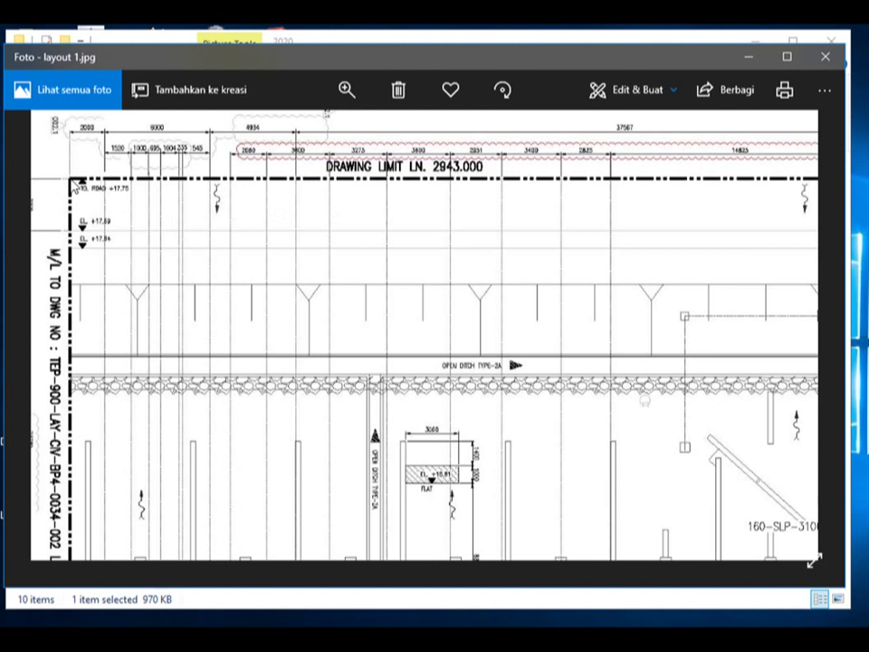
scroll(108, 477, down, 2)
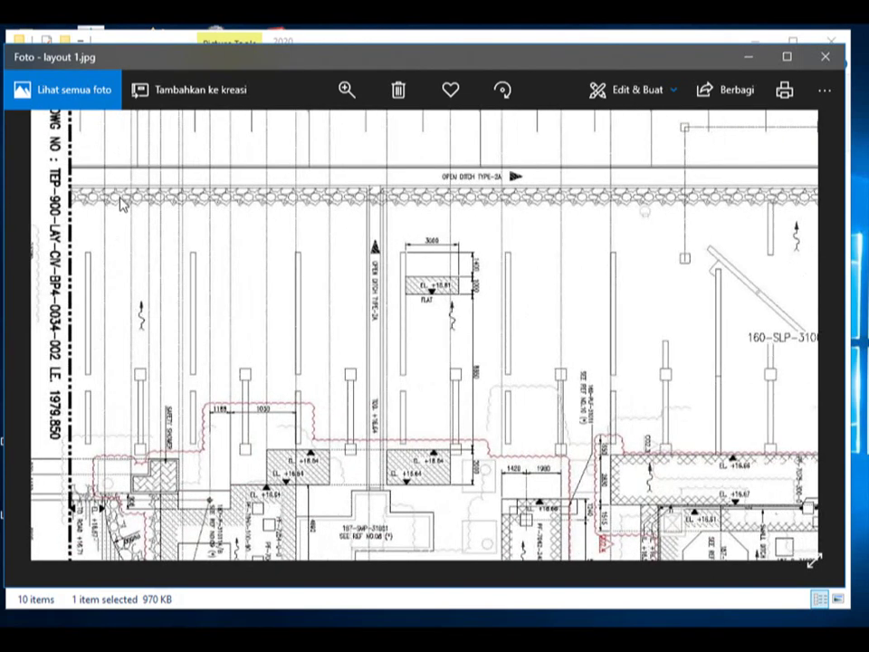
drag(120, 201, 136, 385)
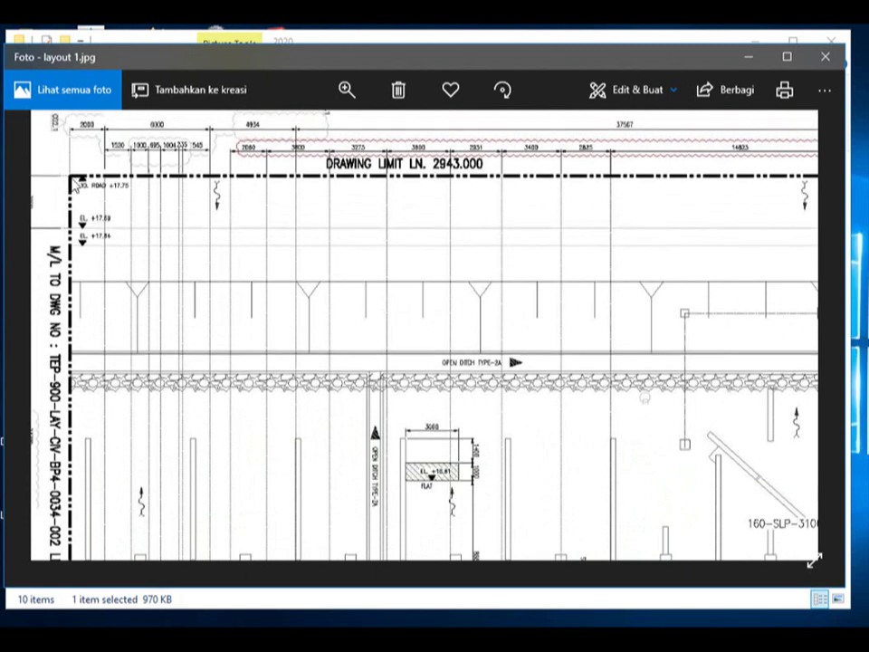
mouse_move(604, 282)
mouse_down()
mouse_move(229, 296)
mouse_move(375, 260)
mouse_up()
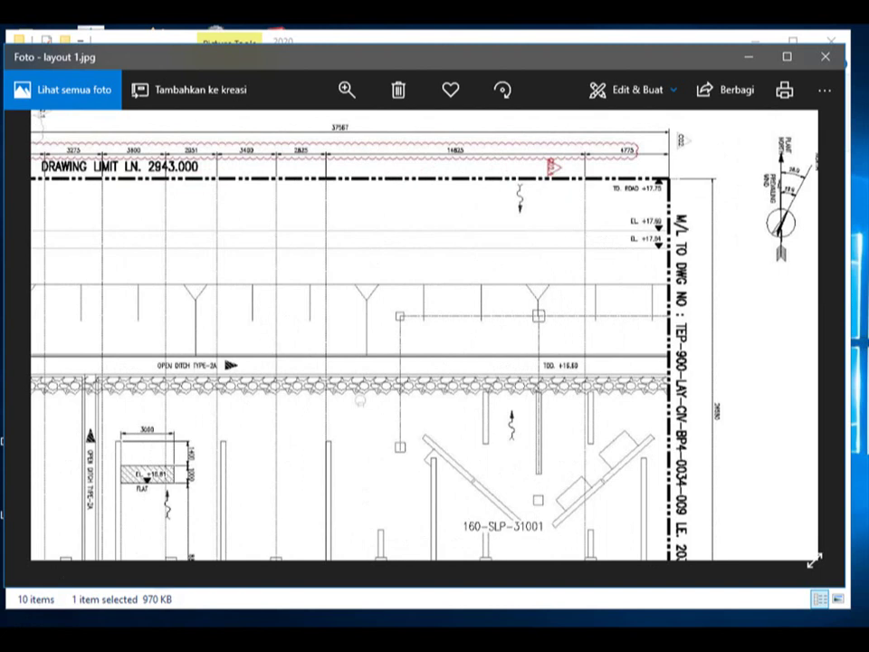
key(super)
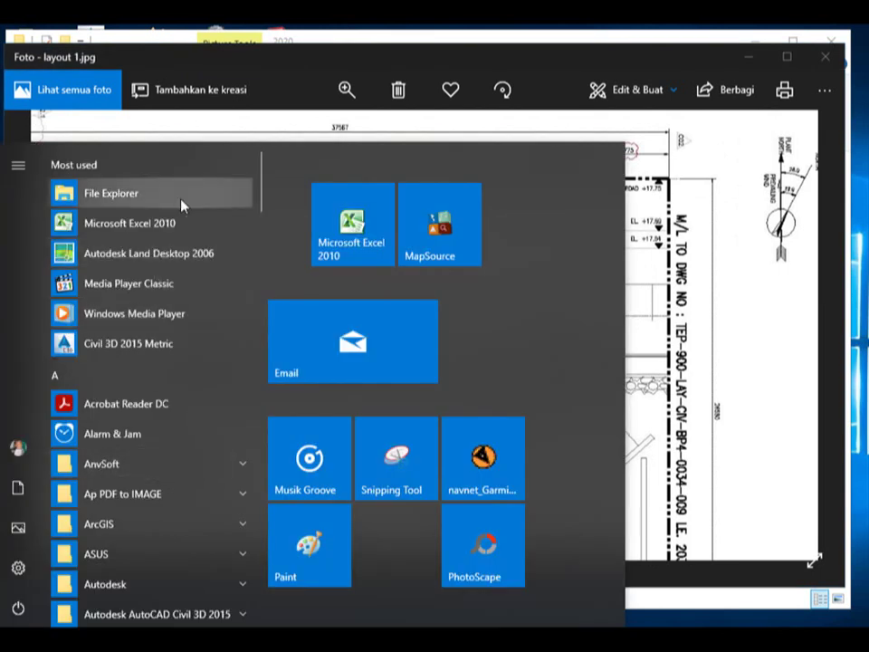
- Launch Excel 2010, dismiss the activation notice, and place the workbook beside the layout image
click(159, 223)
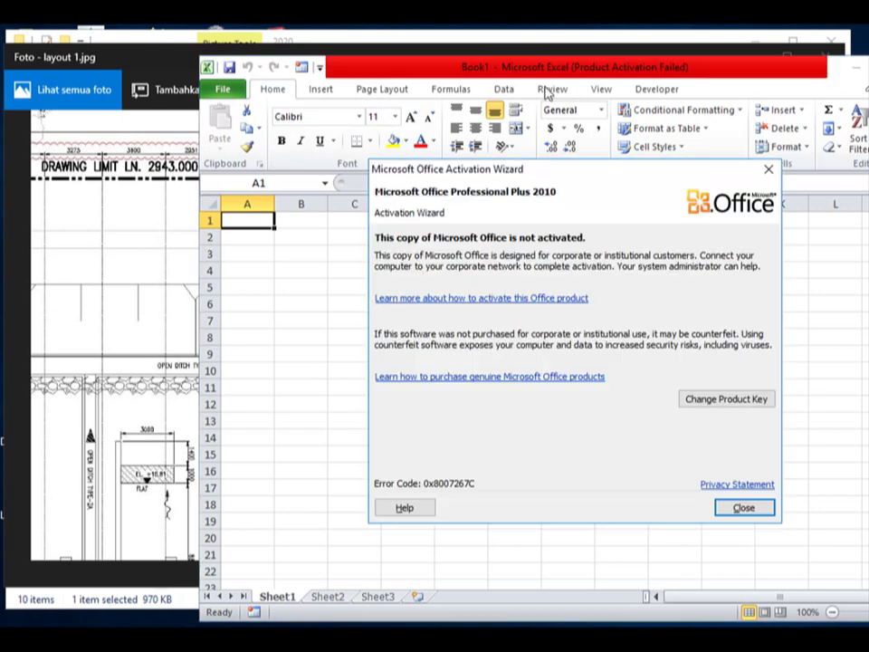
click(740, 508)
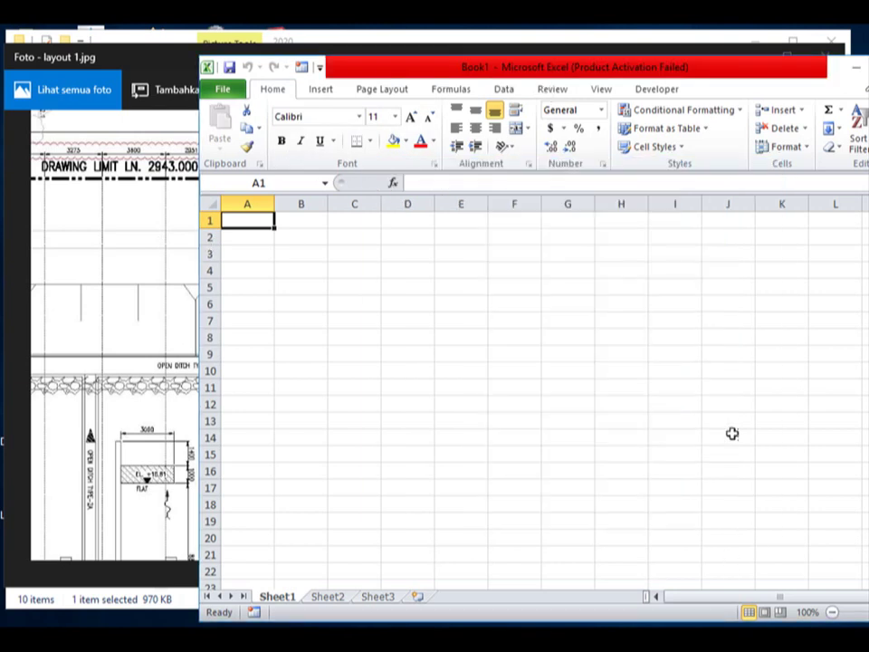
drag(444, 68, 517, 266)
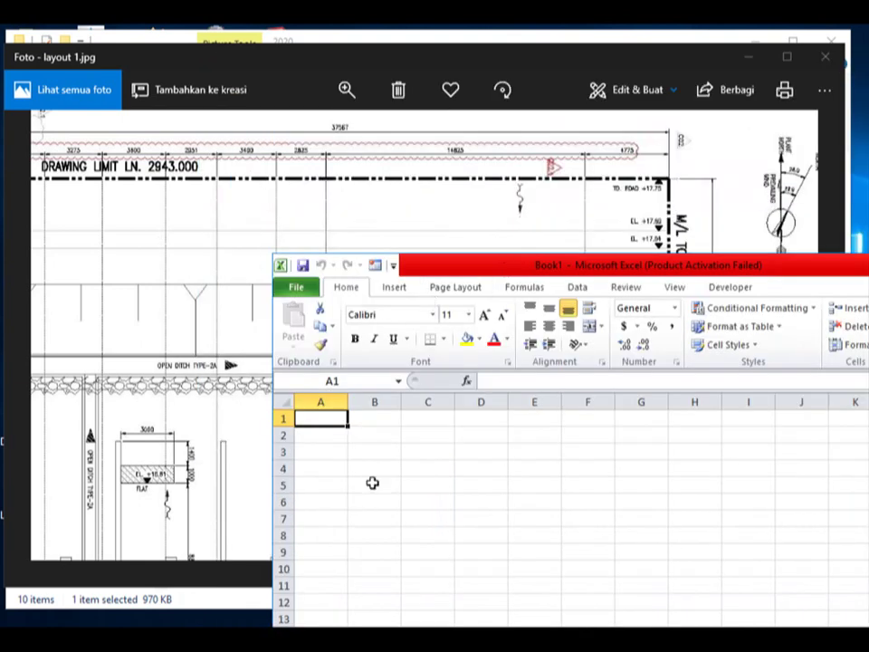
- Enter point numbers 1, 2, 3 and 4 in cells A2 to A5
click(372, 483)
click(334, 435)
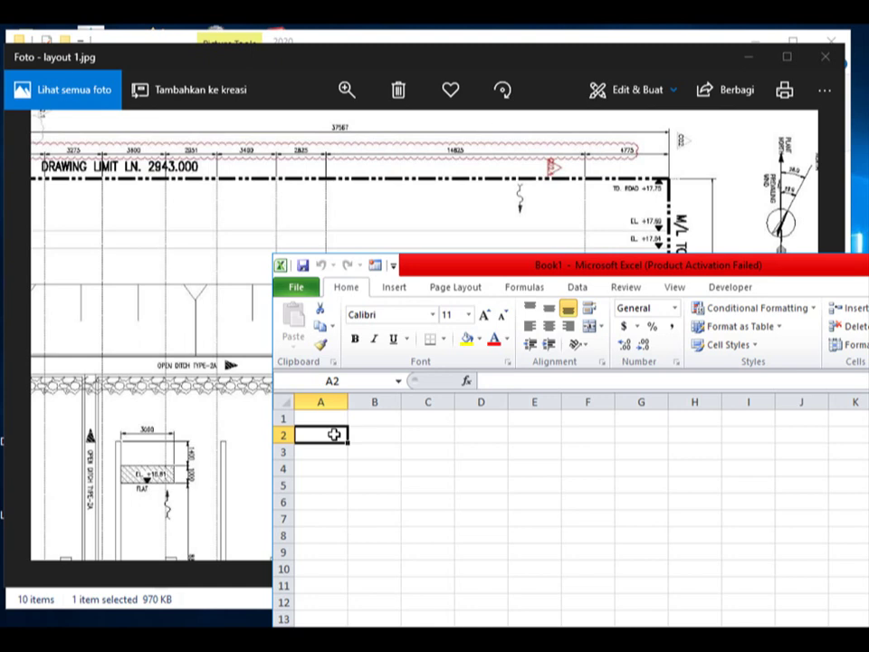
text(1)
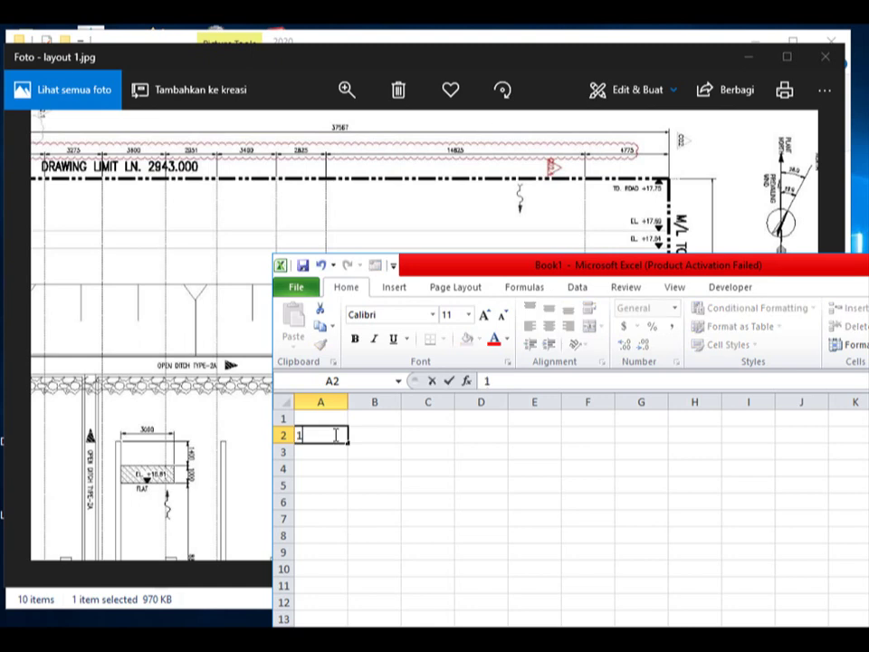
key(Return)
text(2)
key(Return)
text(3)
key(Return)
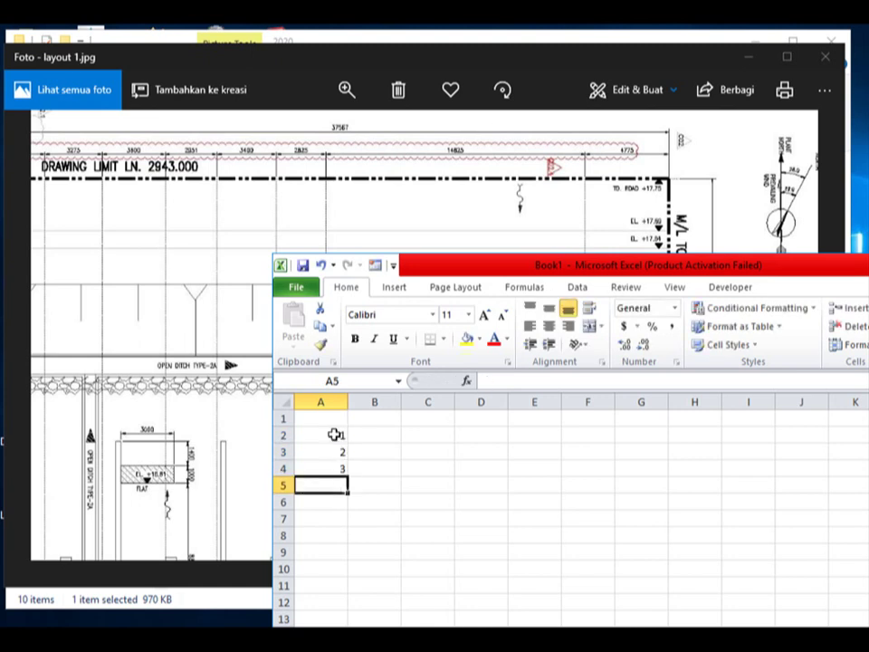
text(4)
key(Return)
- Add column headers E in B1 and N in C1
click(393, 473)
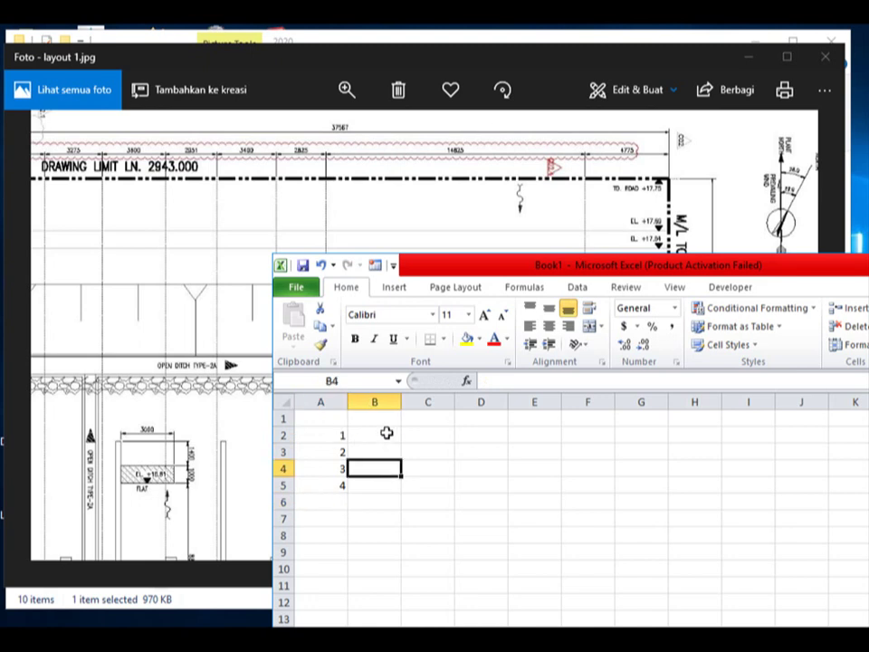
click(389, 435)
click(389, 419)
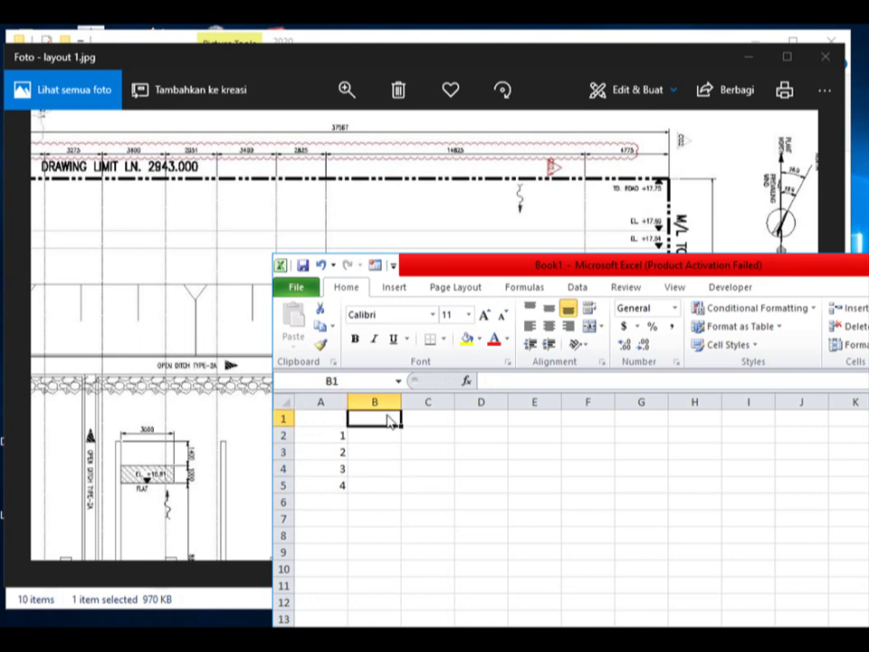
text(e)
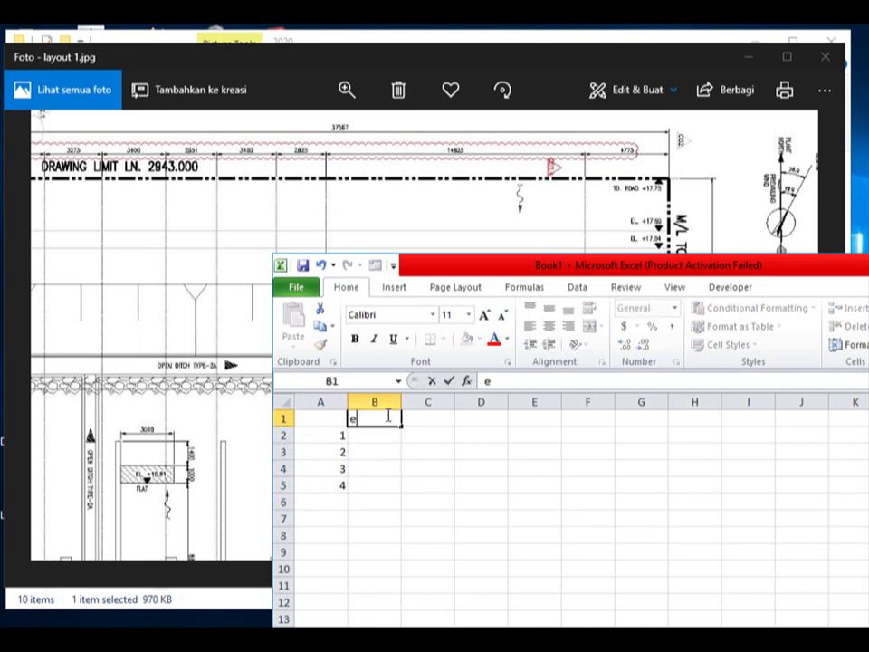
key(BackSpace)
key(Tab)
text(N)
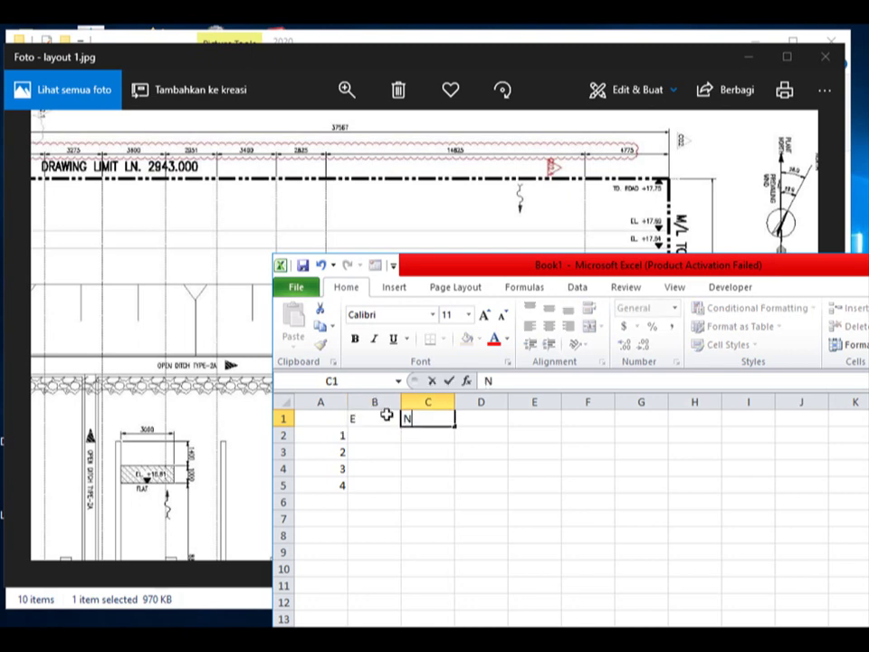
key(Return)
- Read the top-left corner from the layout and enter easting 1979.85 for point 1
click(403, 215)
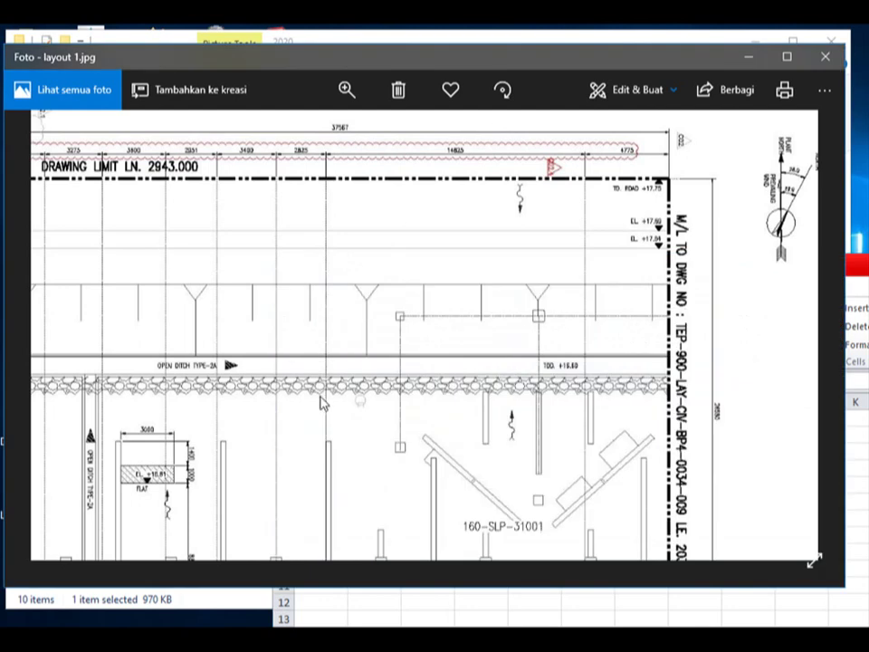
drag(229, 365, 469, 392)
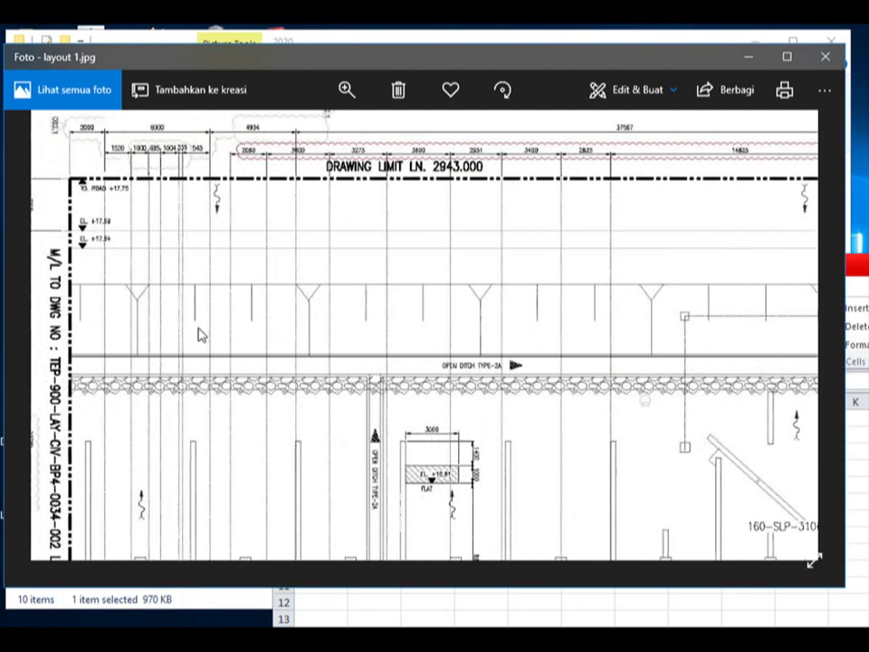
scroll(345, 351, down, 1)
scroll(345, 354, up, 1)
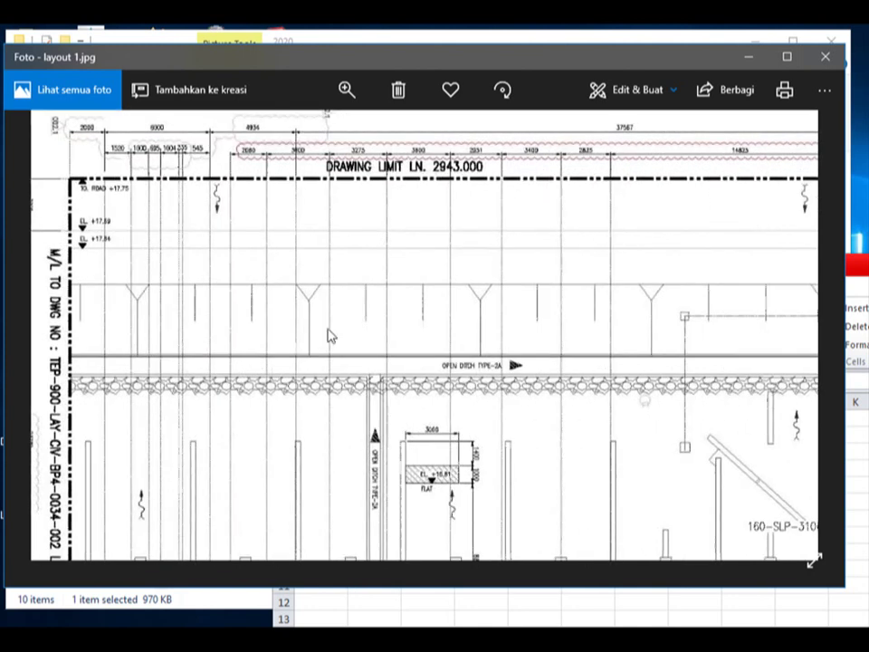
key(alt+Tab)
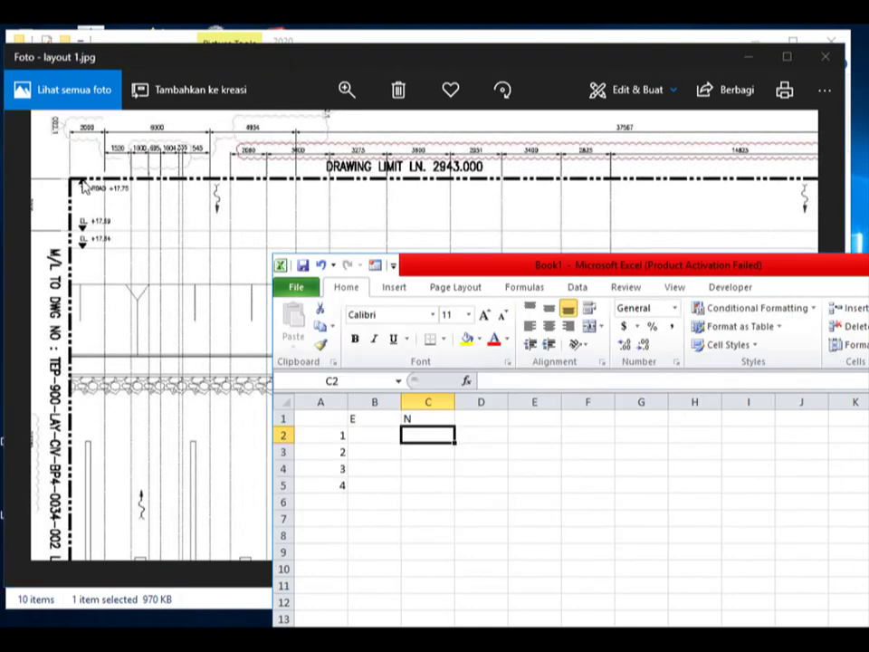
click(378, 437)
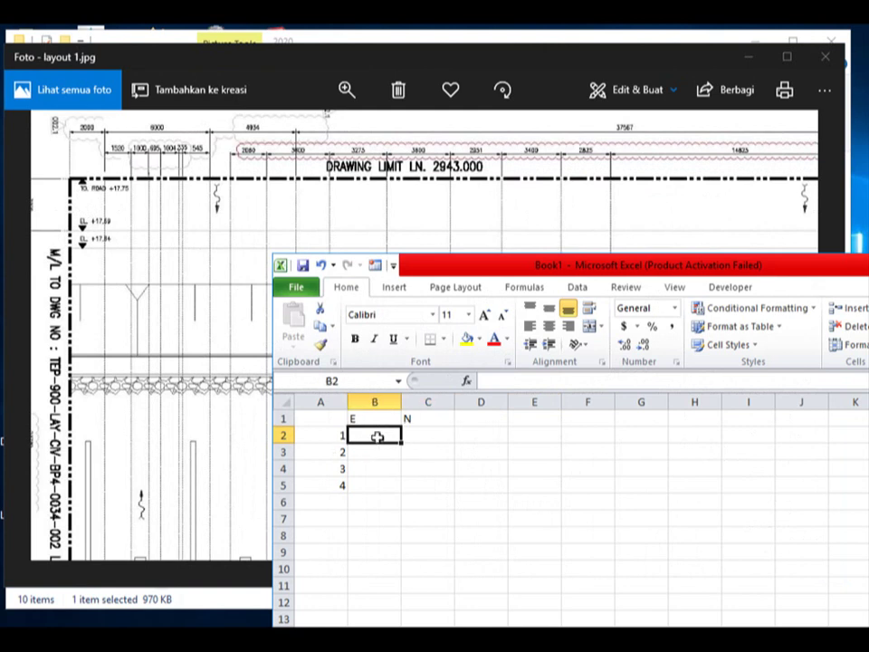
click(117, 412)
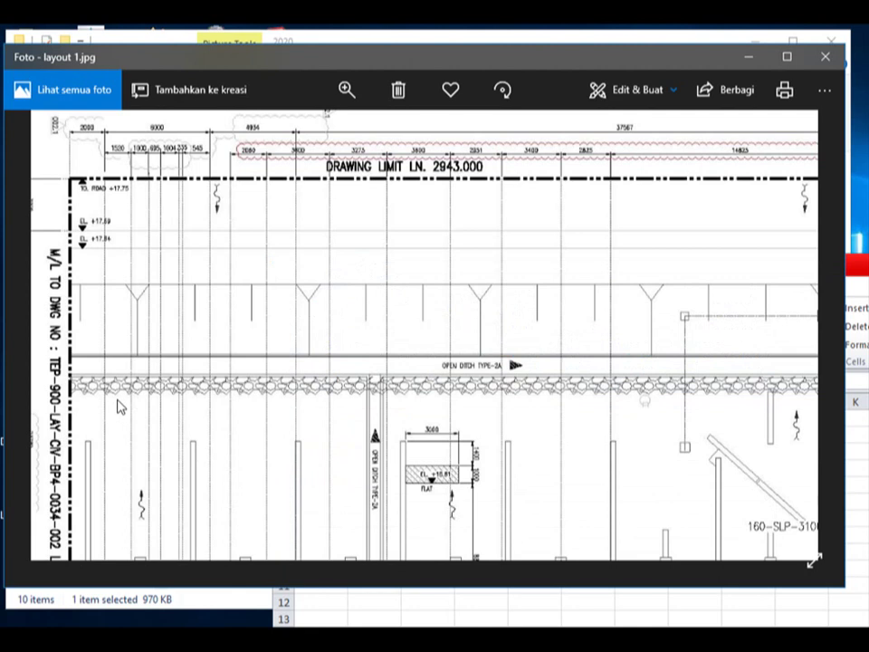
scroll(117, 408, down, 2)
scroll(117, 407, down, 2)
scroll(117, 408, up, 4)
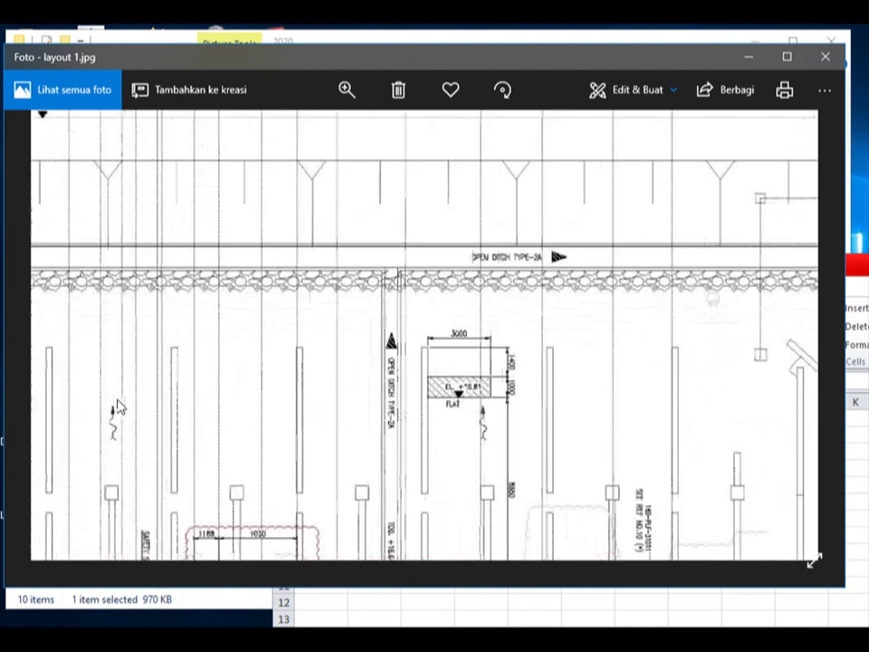
scroll(119, 453, up, 2)
scroll(121, 486, down, 2)
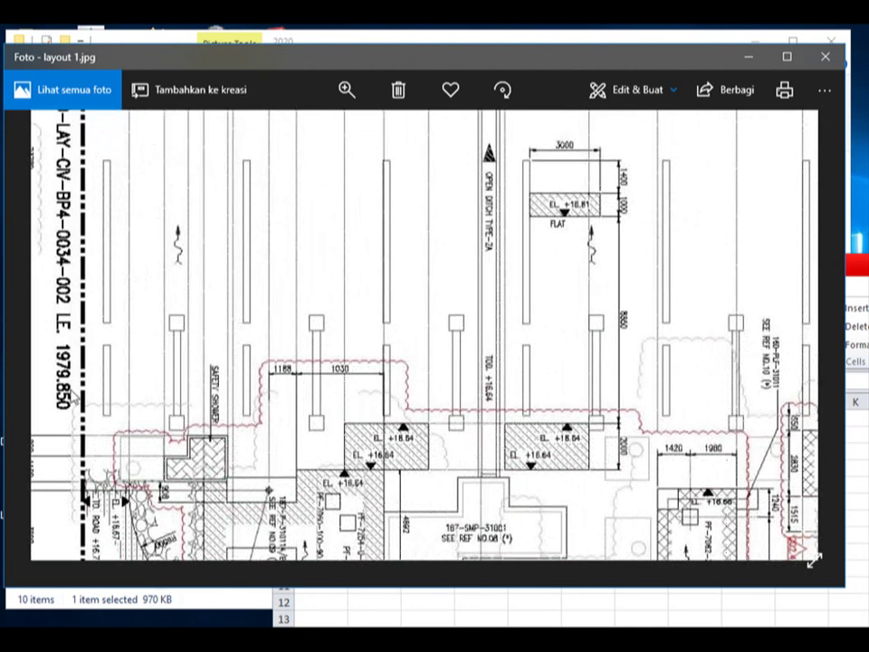
scroll(72, 396, up, 4)
scroll(72, 395, up, 1)
scroll(117, 359, up, 1)
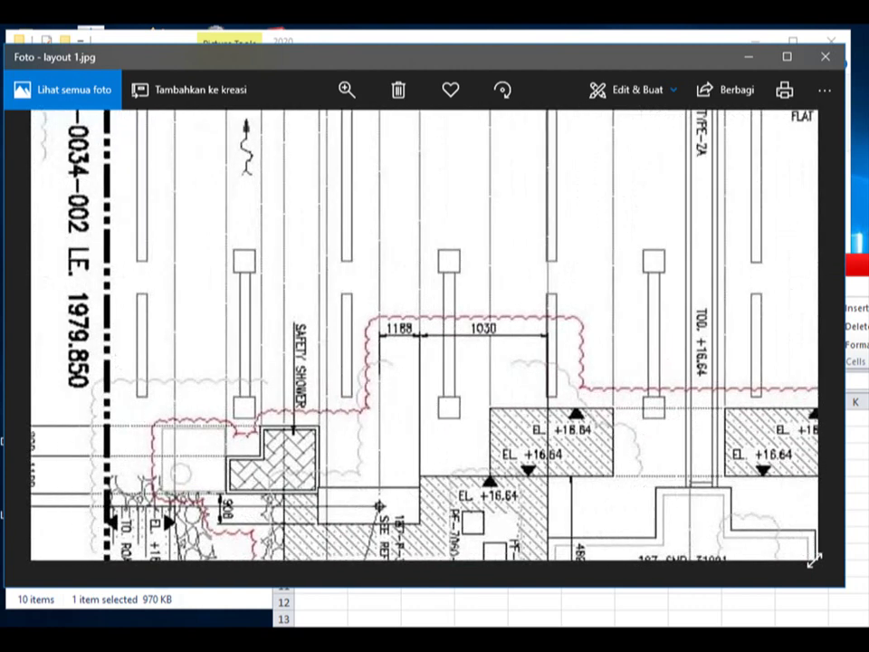
key(alt+Tab)
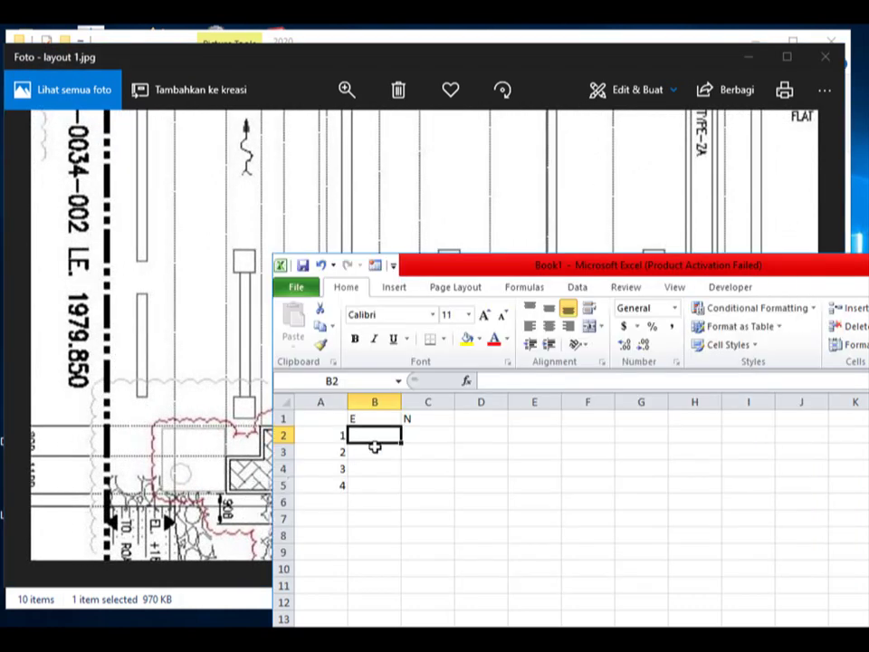
text(19)
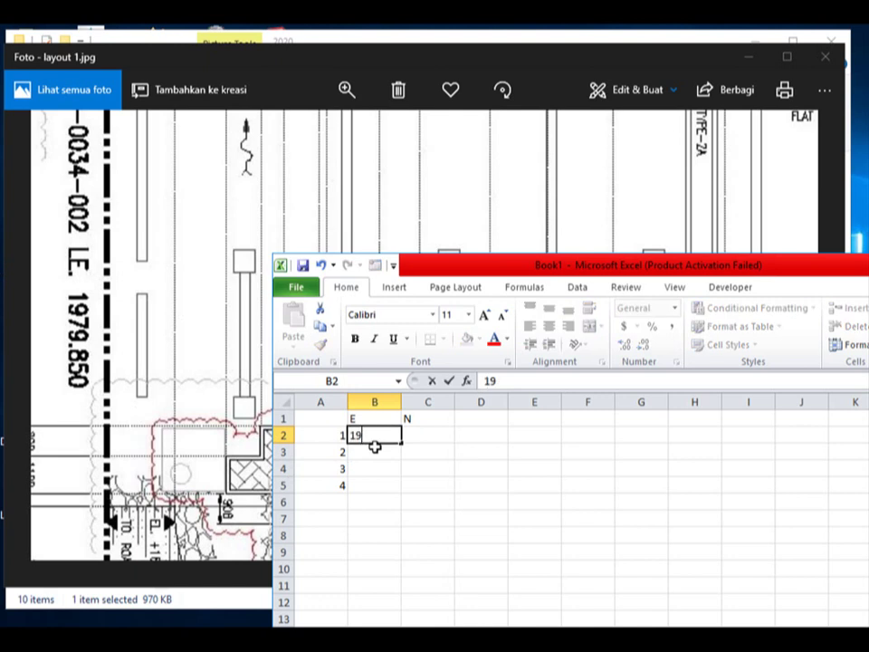
text(79.85)
text(0)
key(Tab)
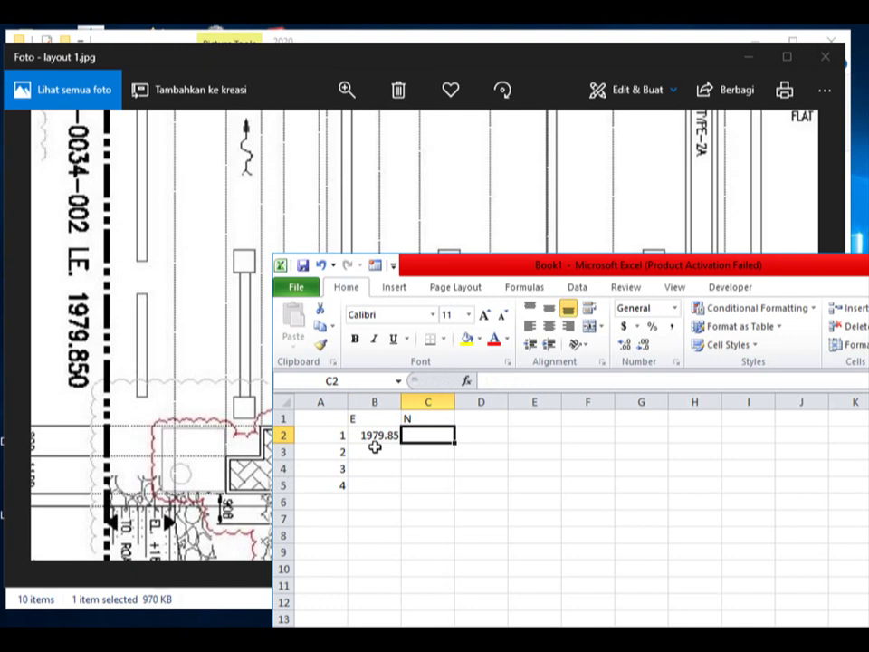
- Read the drawing limit and enter northing 2943 for point 1
click(286, 177)
scroll(258, 373, up, 2)
scroll(307, 388, up, 2)
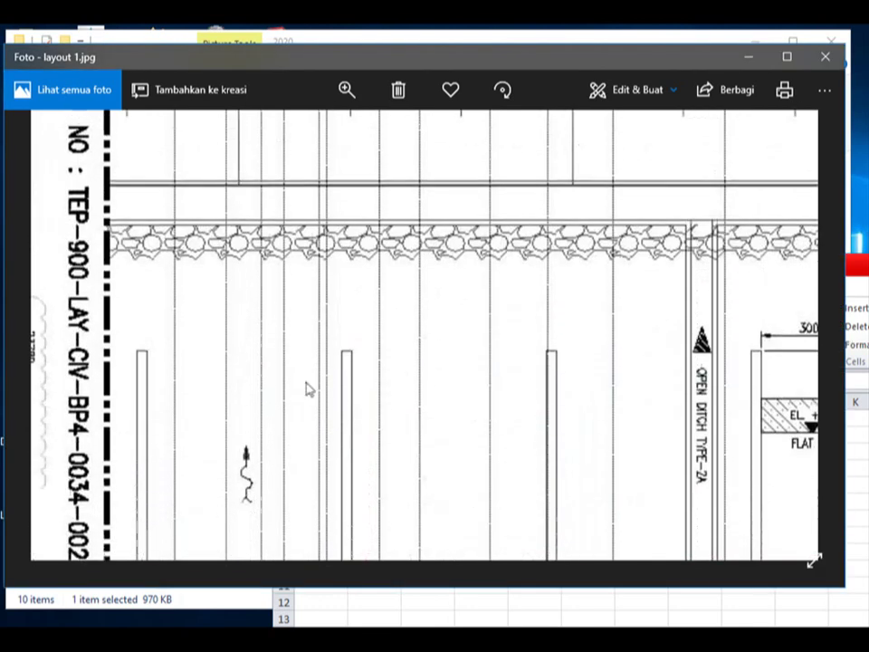
scroll(344, 362, up, 3)
scroll(349, 398, up, 3)
scroll(455, 396, up, 1)
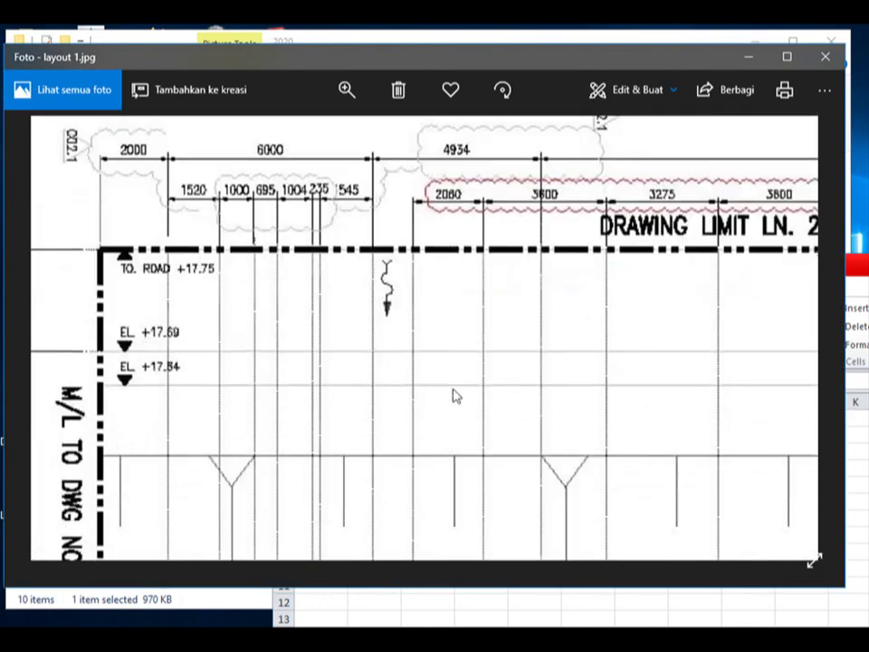
drag(537, 373, 275, 363)
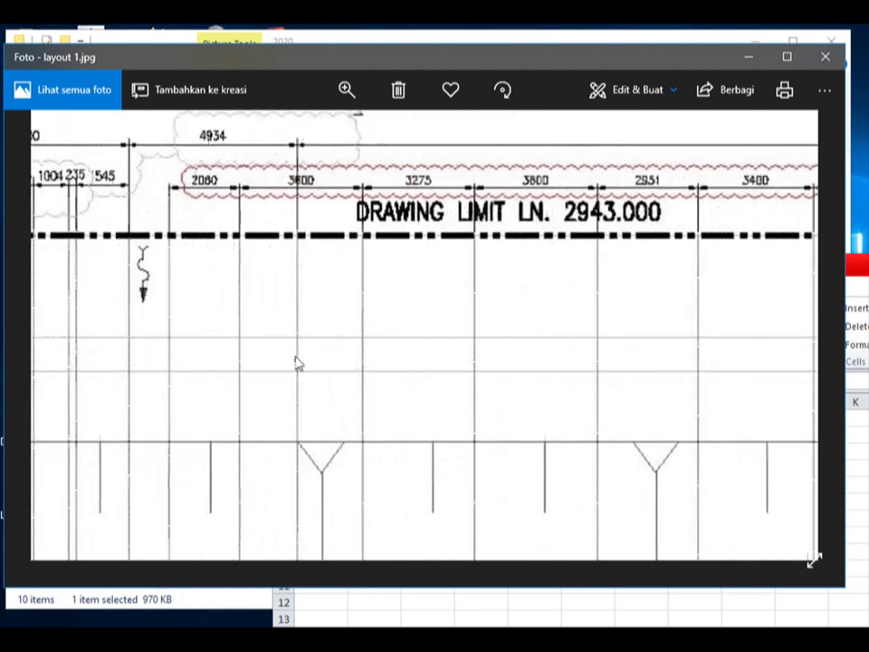
key(alt+Tab)
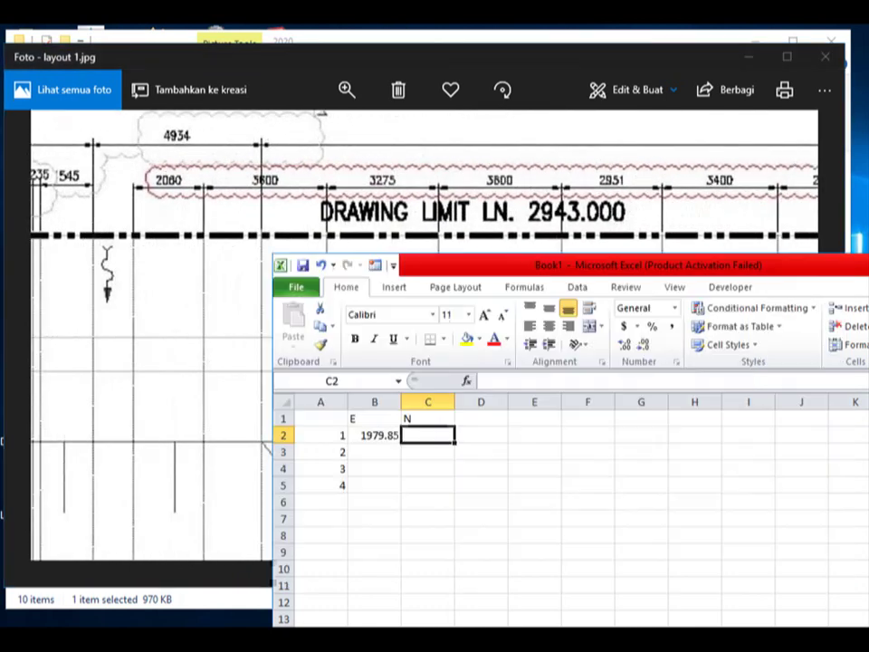
text(29)
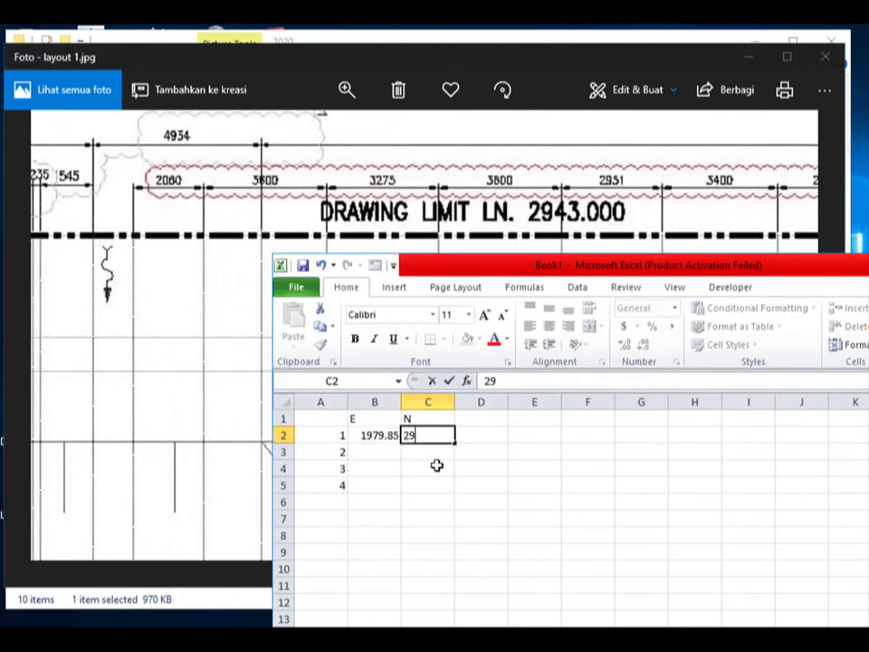
text(43)
key(Return)
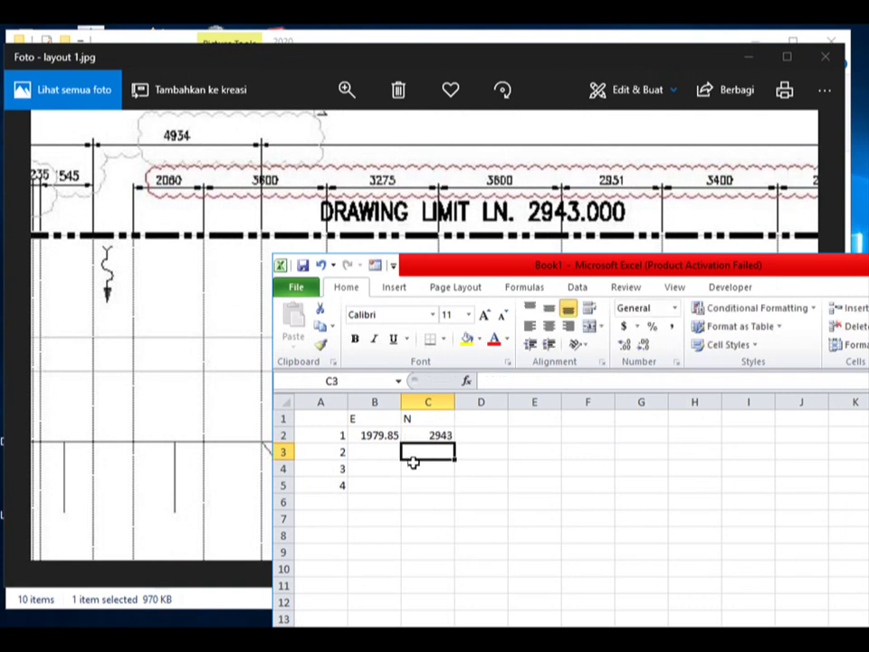
- Check the top-right corner on the layout and enter northing 2943 for point 2
click(140, 396)
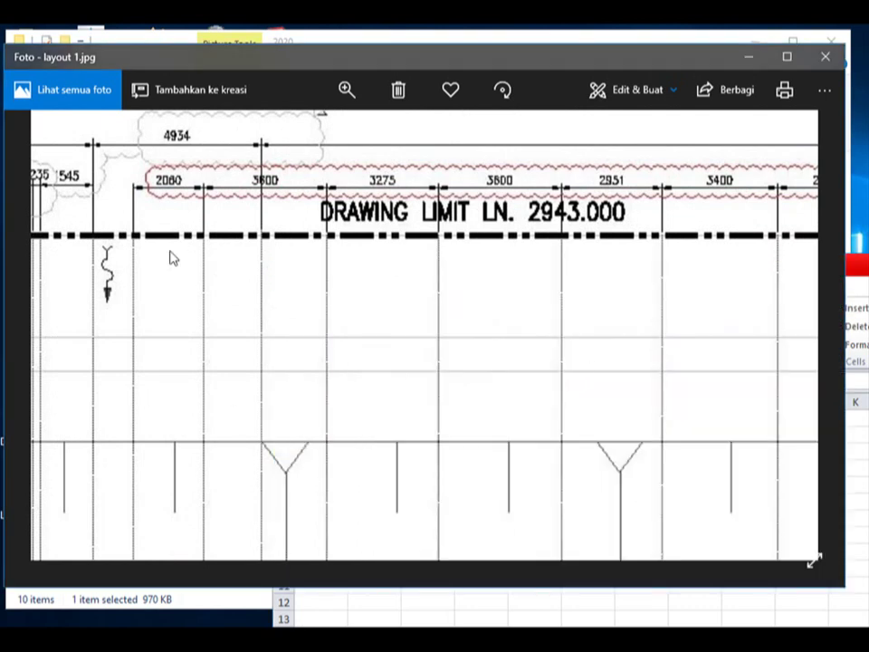
drag(675, 297, 221, 321)
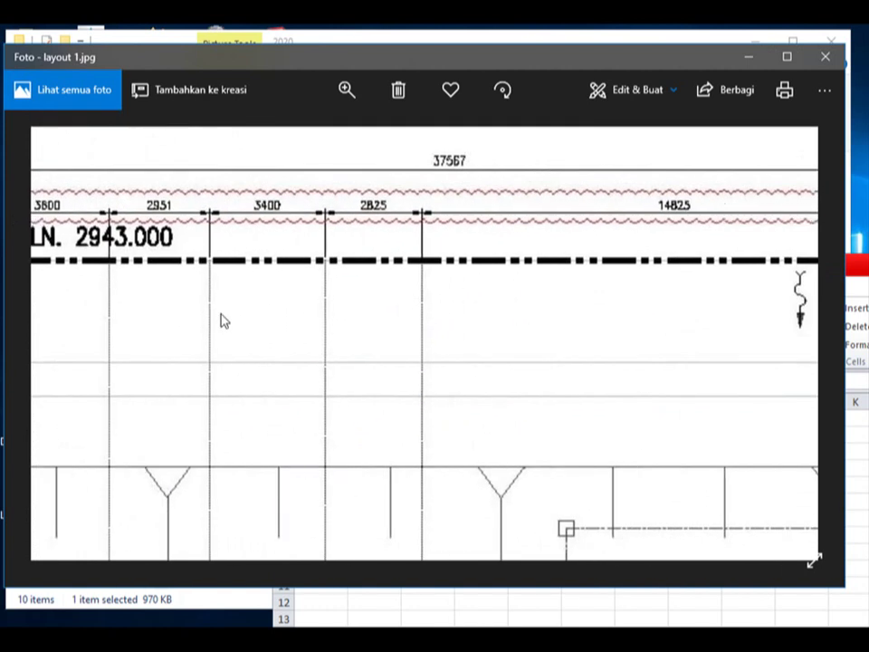
drag(592, 336, 244, 336)
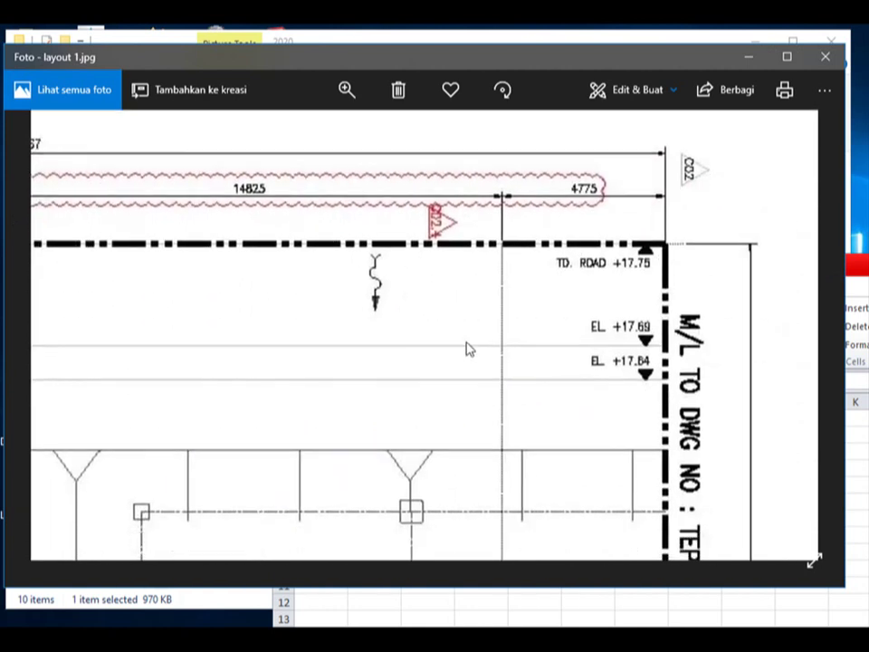
mouse_move(661, 349)
mouse_down()
mouse_move(472, 347)
mouse_move(637, 342)
mouse_up()
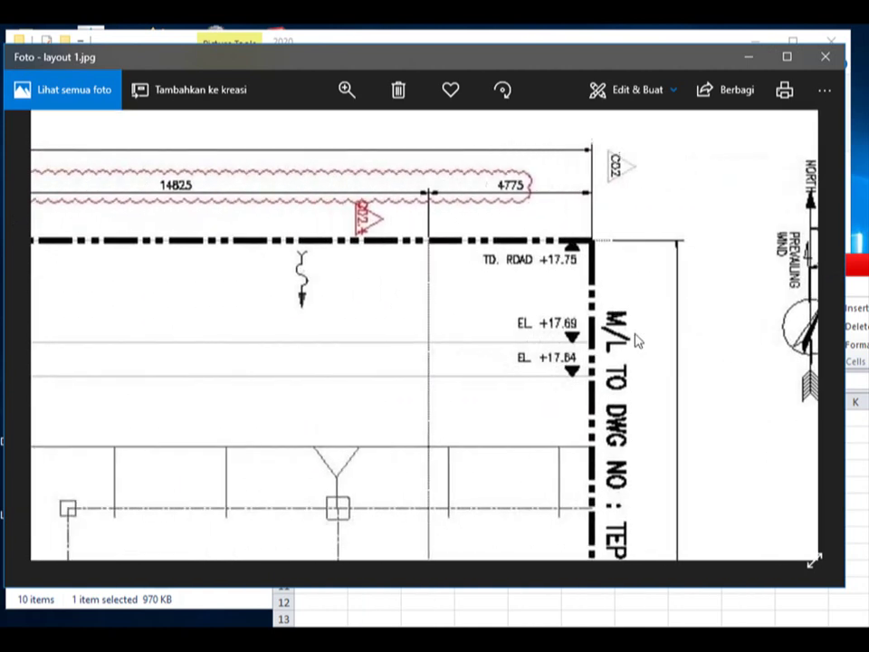
drag(310, 352, 491, 353)
mouse_move(178, 348)
mouse_down()
mouse_move(546, 368)
mouse_move(217, 358)
mouse_up()
drag(709, 347, 602, 340)
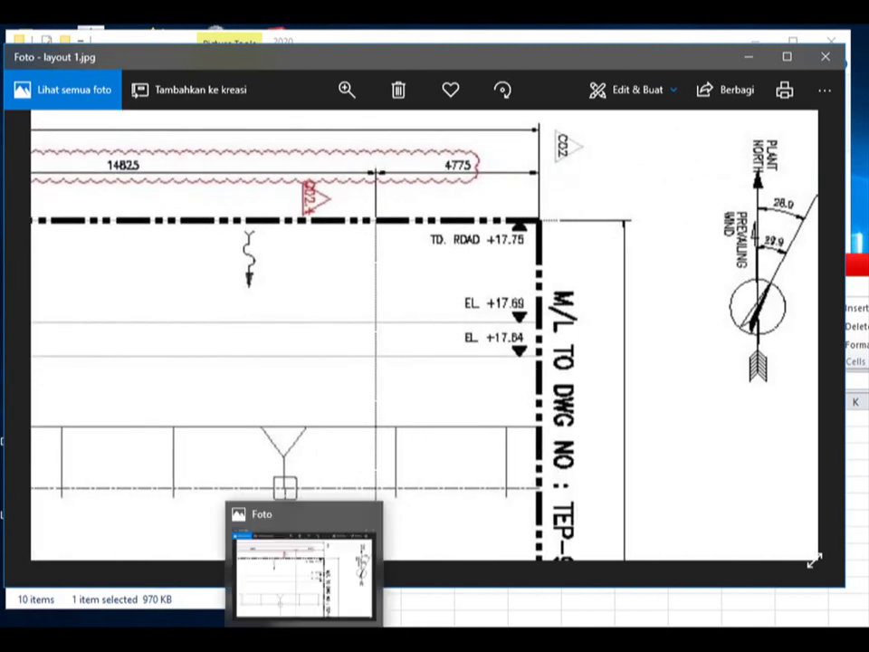
click(343, 641)
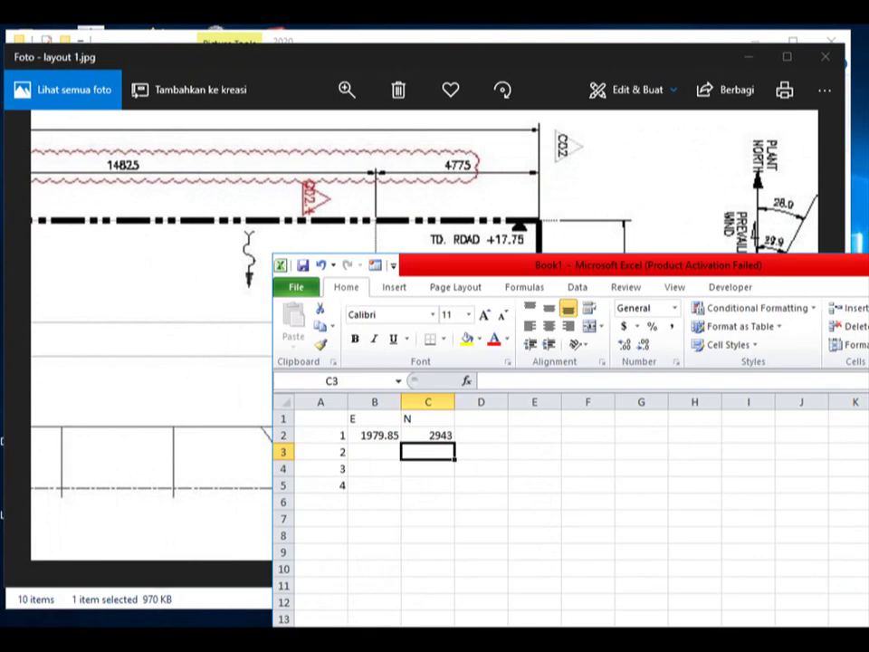
click(431, 435)
click(432, 449)
text(2943)
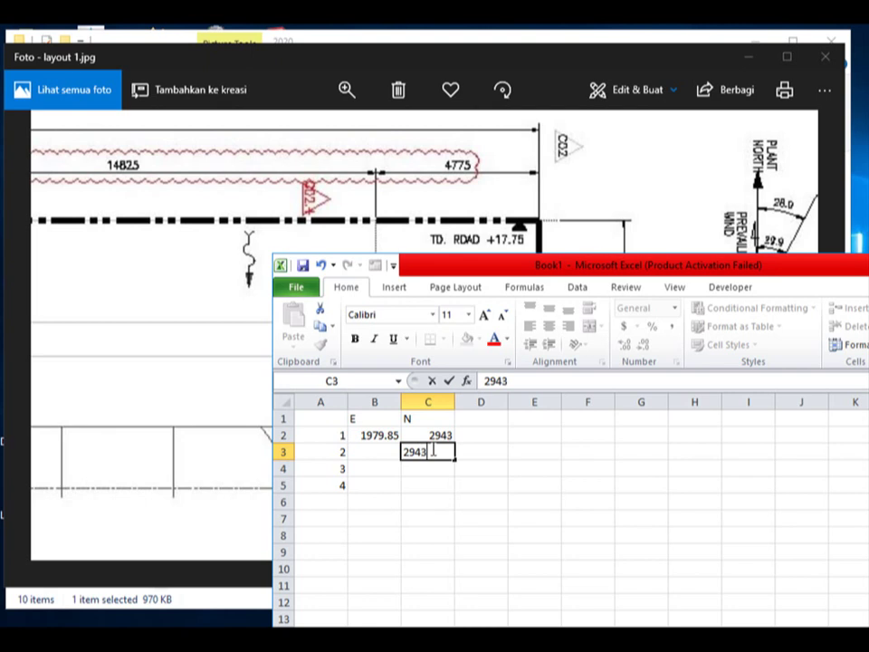
key(Return)
- Read the LE. 2030.350 label and enter easting 2030.35 for point 2
click(385, 454)
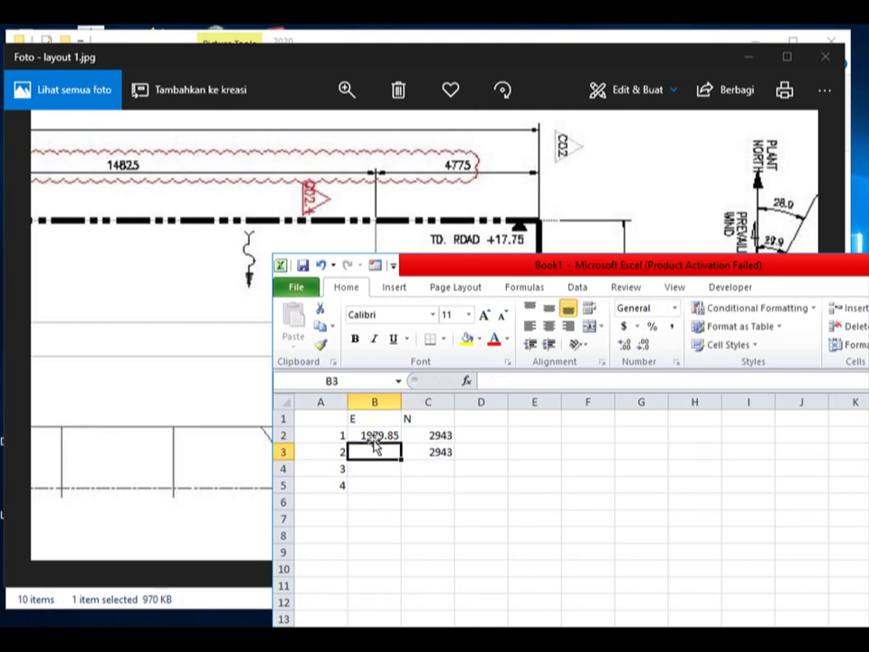
click(188, 372)
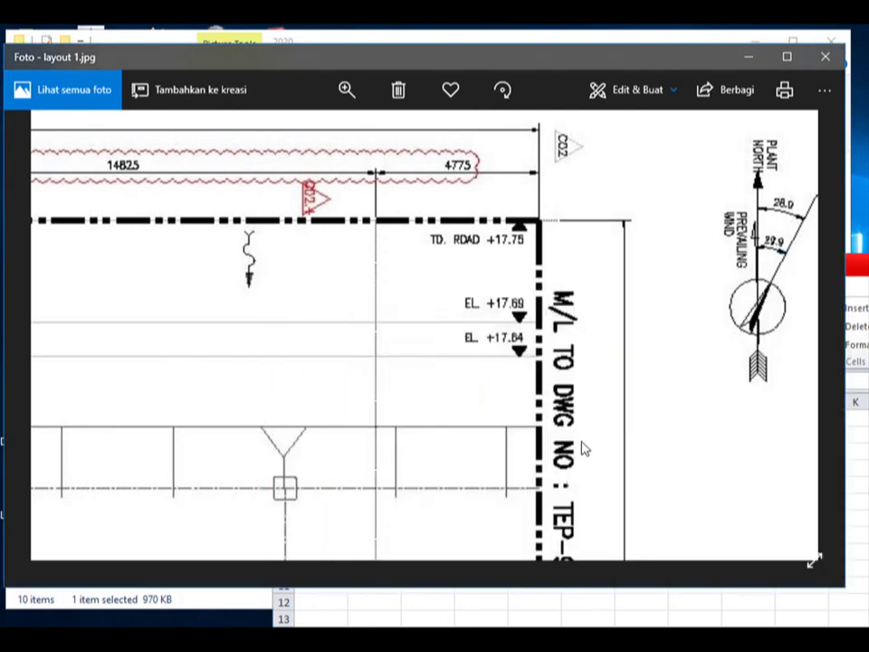
drag(582, 450, 558, 222)
drag(566, 455, 529, 246)
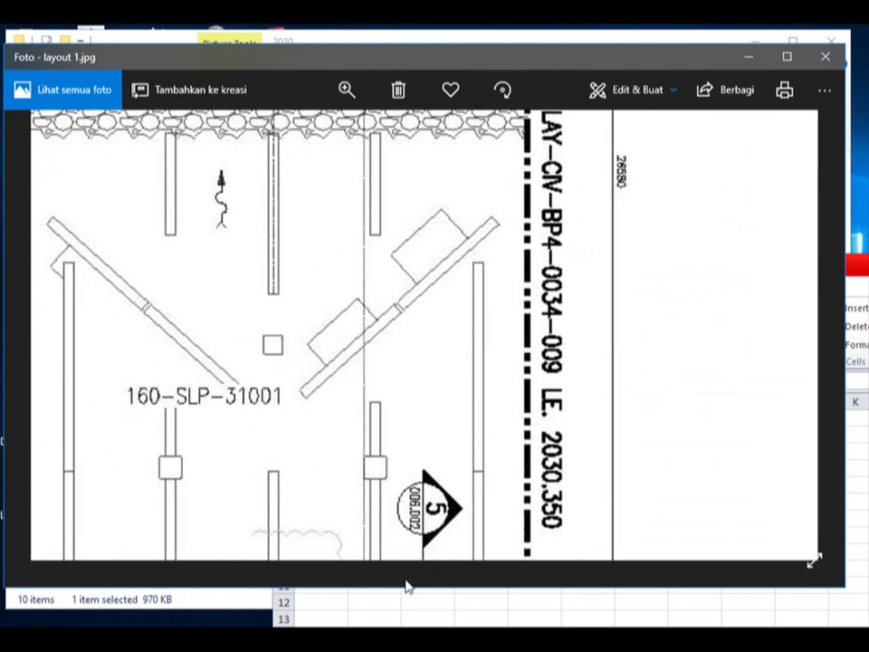
key(alt+Tab)
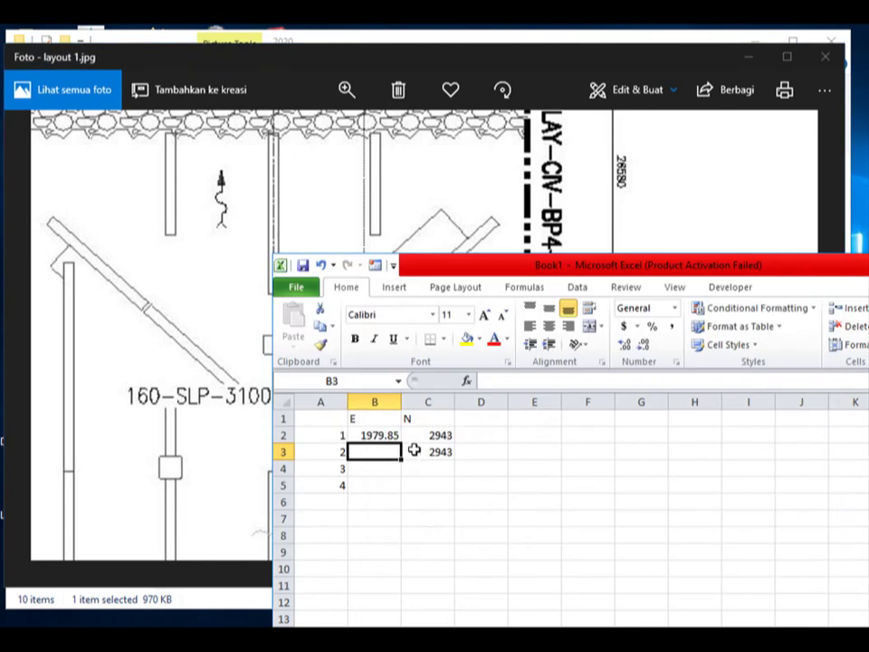
text(2030.350)
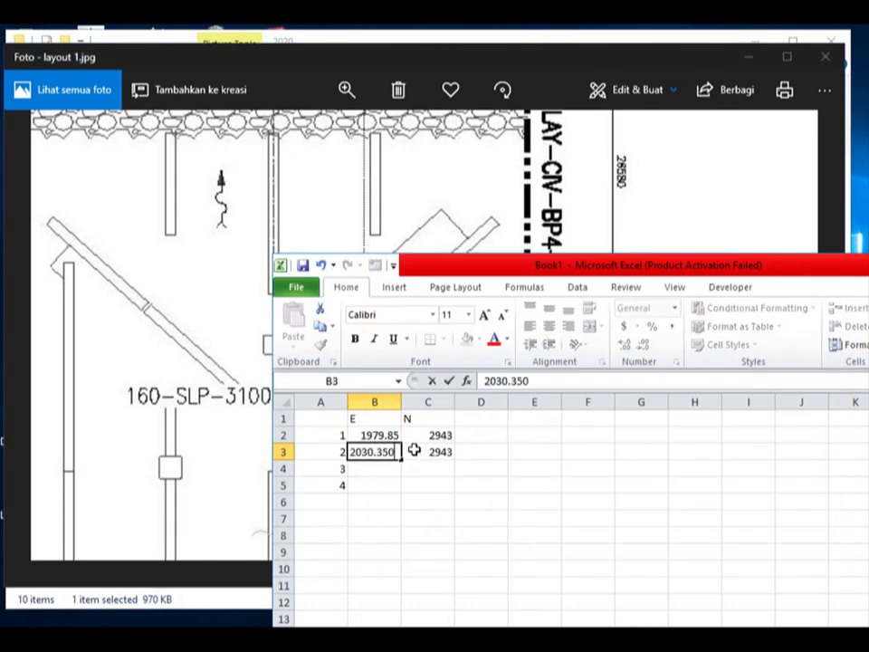
key(Return)
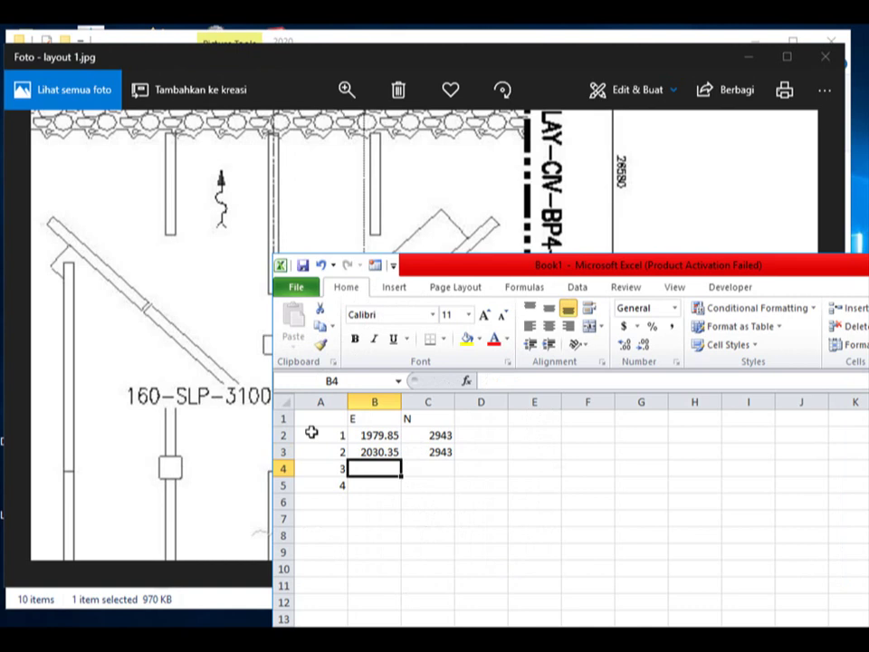
- Pan down the layout's right boundary to the corner labelled 2869.480
click(155, 358)
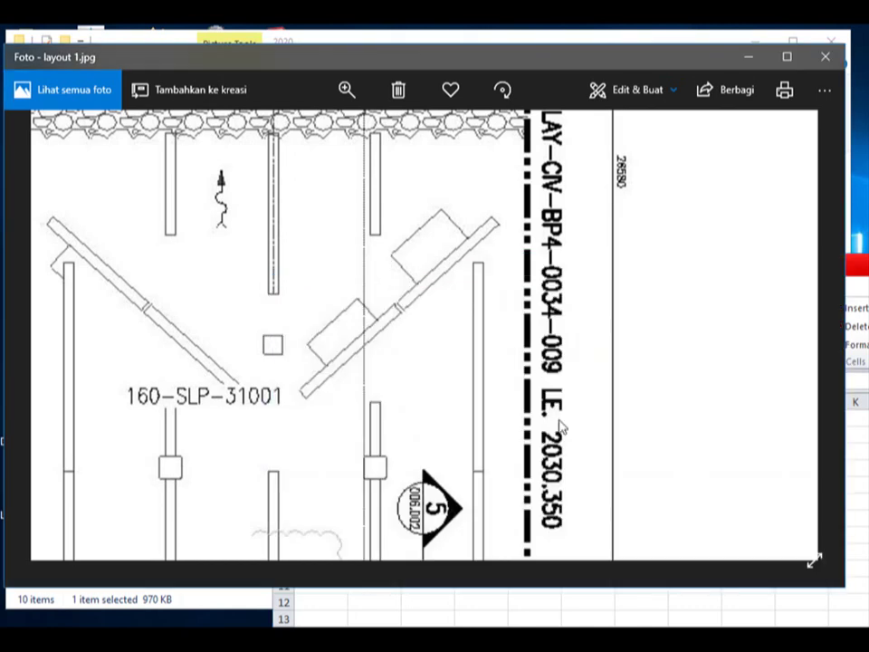
scroll(512, 454, down, 2)
scroll(513, 455, down, 1)
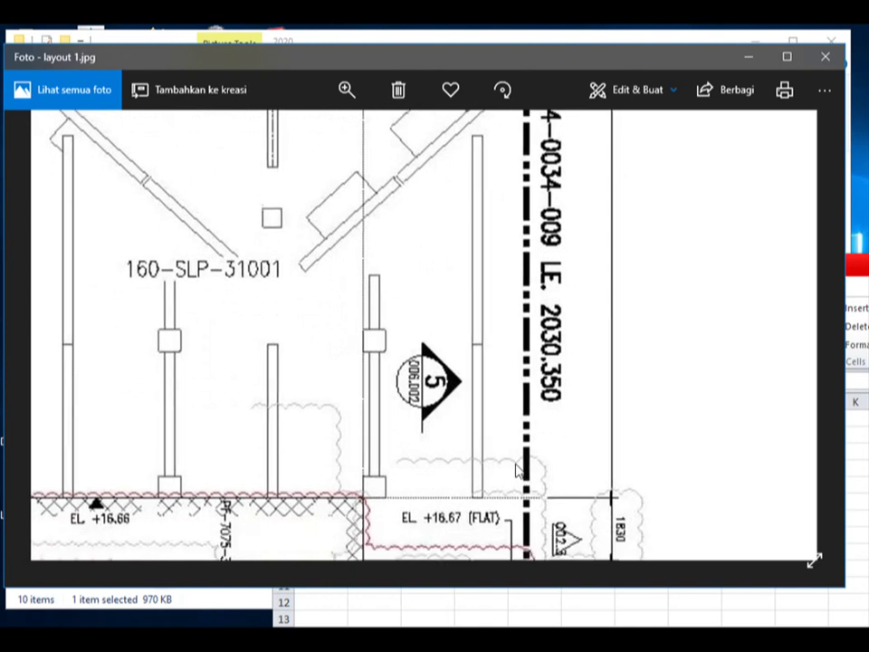
scroll(580, 401, down, 5)
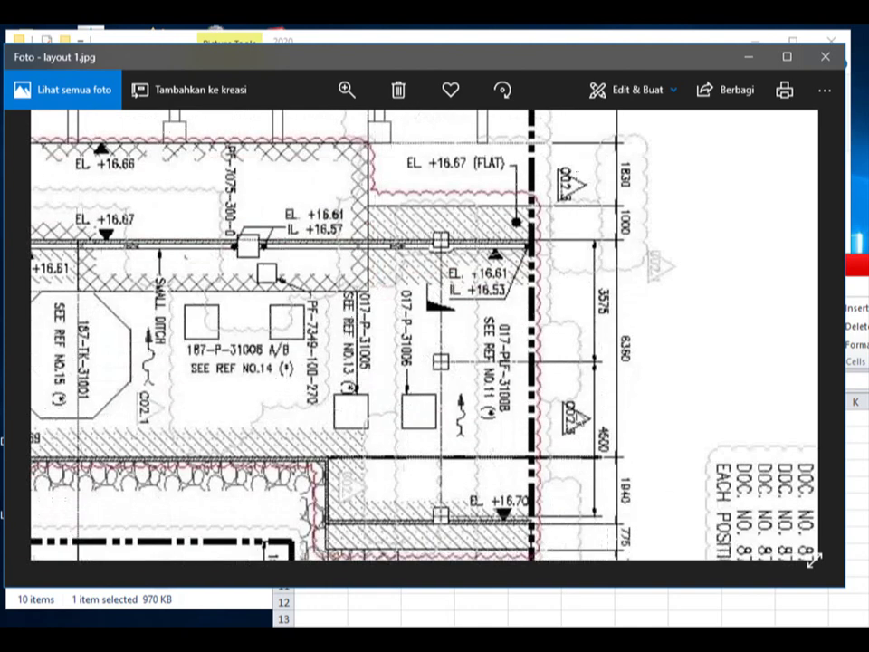
scroll(584, 235, down, 5)
drag(559, 470, 555, 233)
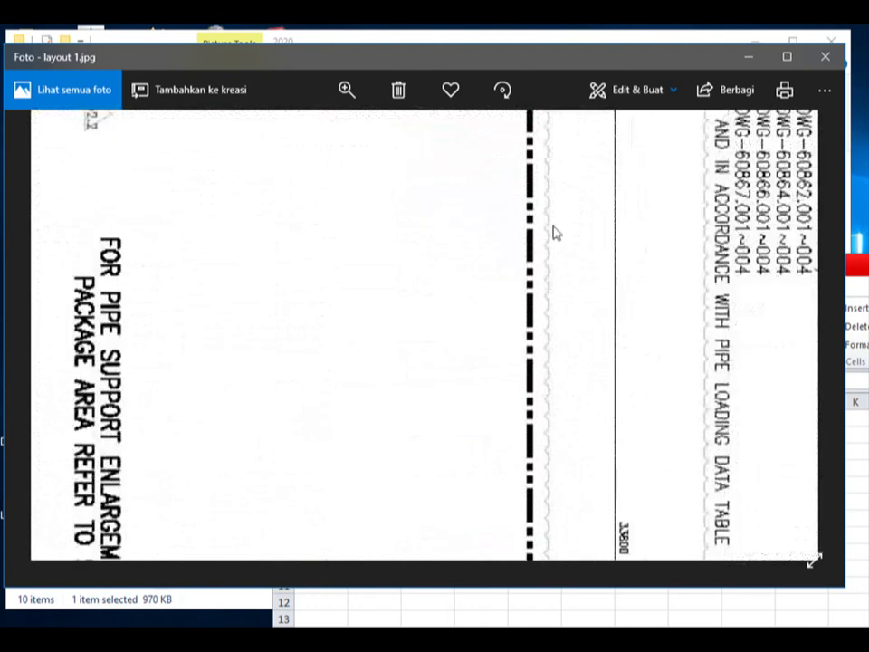
drag(549, 495, 555, 247)
drag(553, 494, 562, 275)
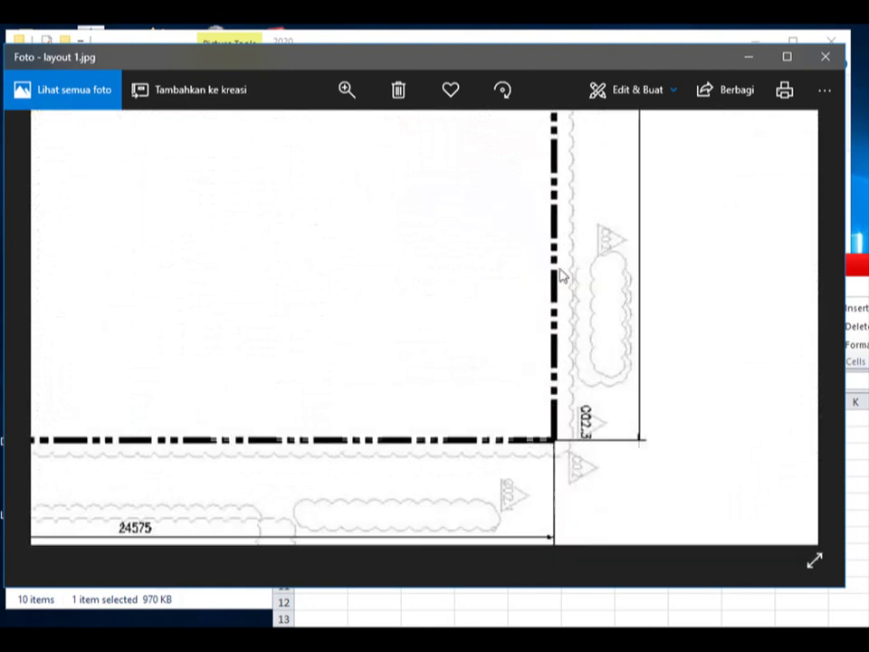
mouse_move(550, 508)
mouse_down()
mouse_move(573, 362)
mouse_move(666, 368)
mouse_up()
scroll(662, 380, up, 2)
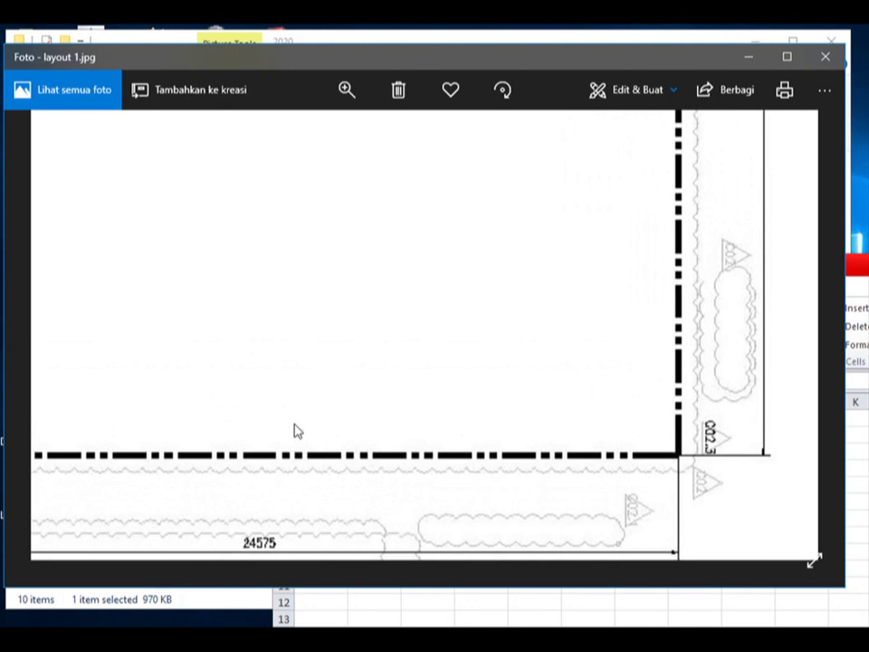
drag(359, 431, 674, 401)
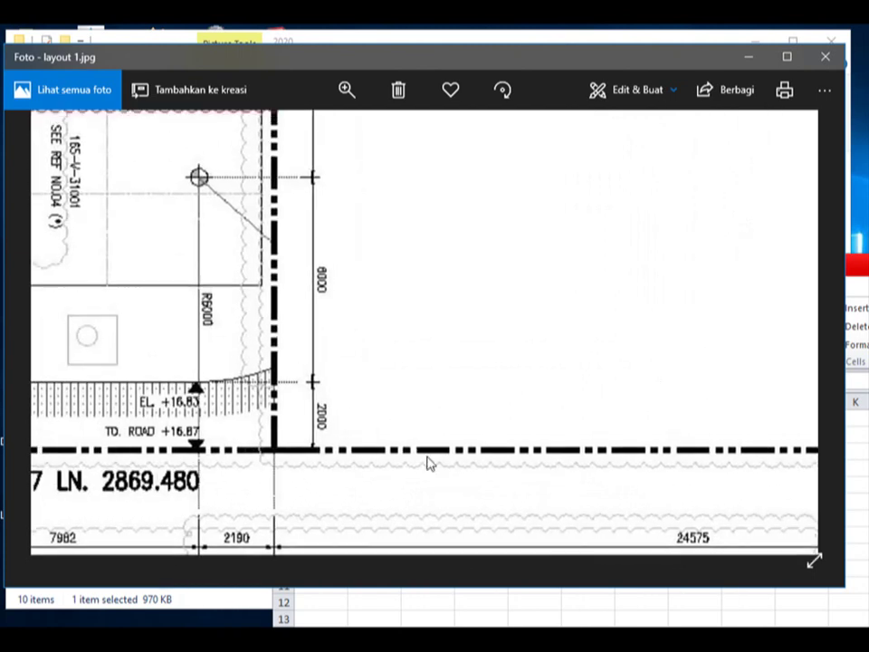
click(372, 614)
- Copy easting 2030.35 from B3 down into B4 for point 3
click(520, 502)
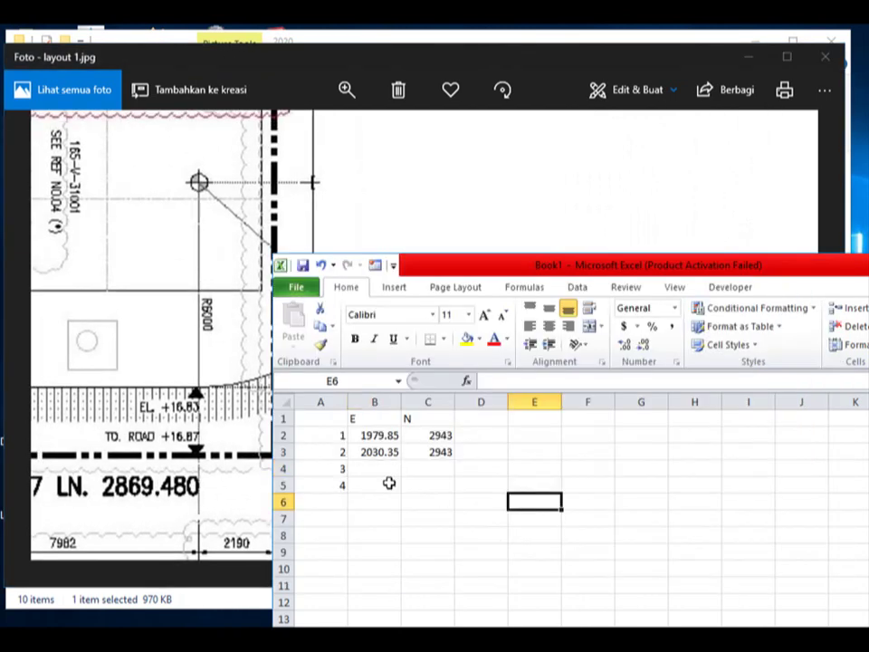
click(387, 453)
right_click(388, 451)
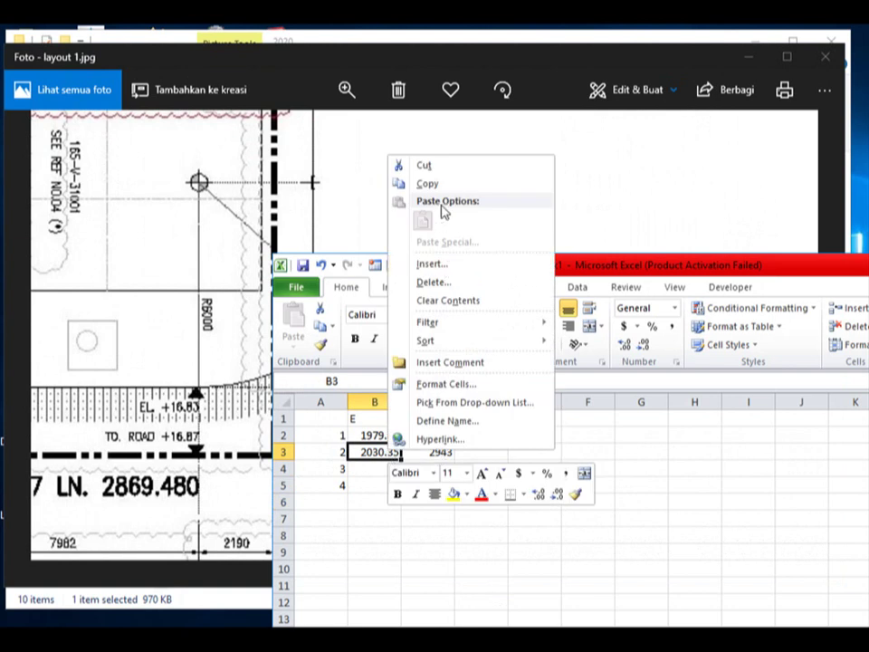
key(Escape)
click(381, 469)
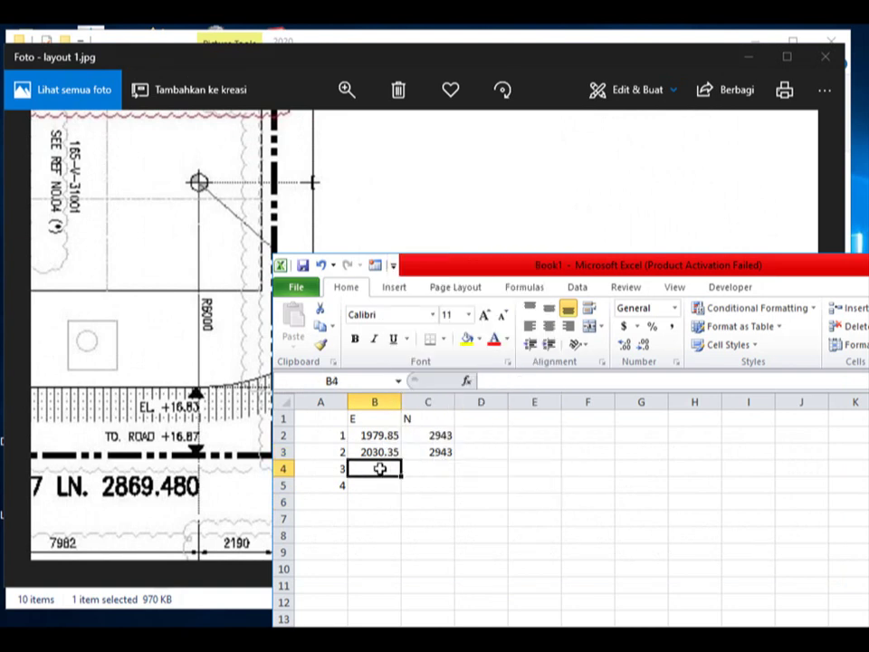
click(386, 454)
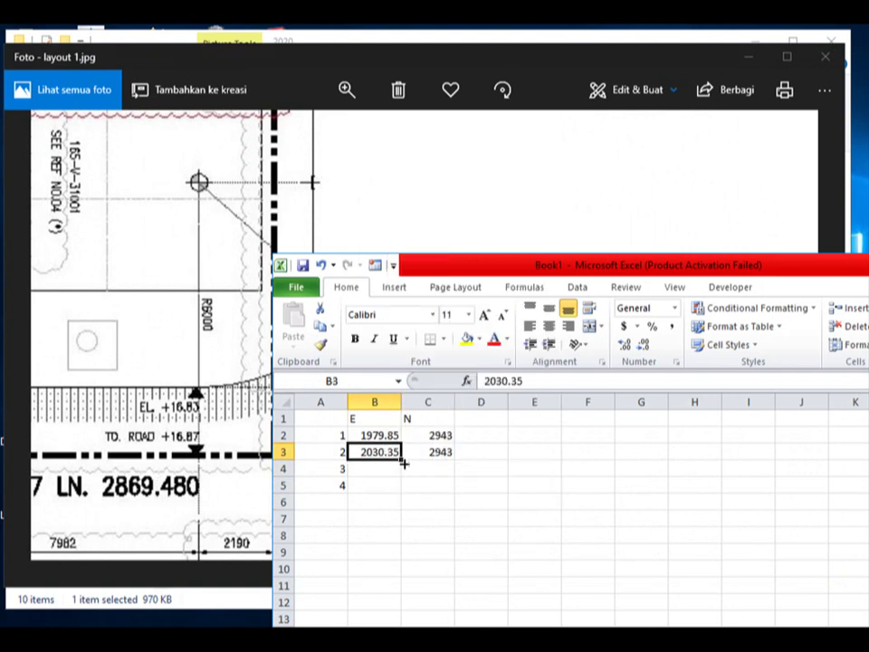
drag(403, 464, 404, 480)
click(389, 469)
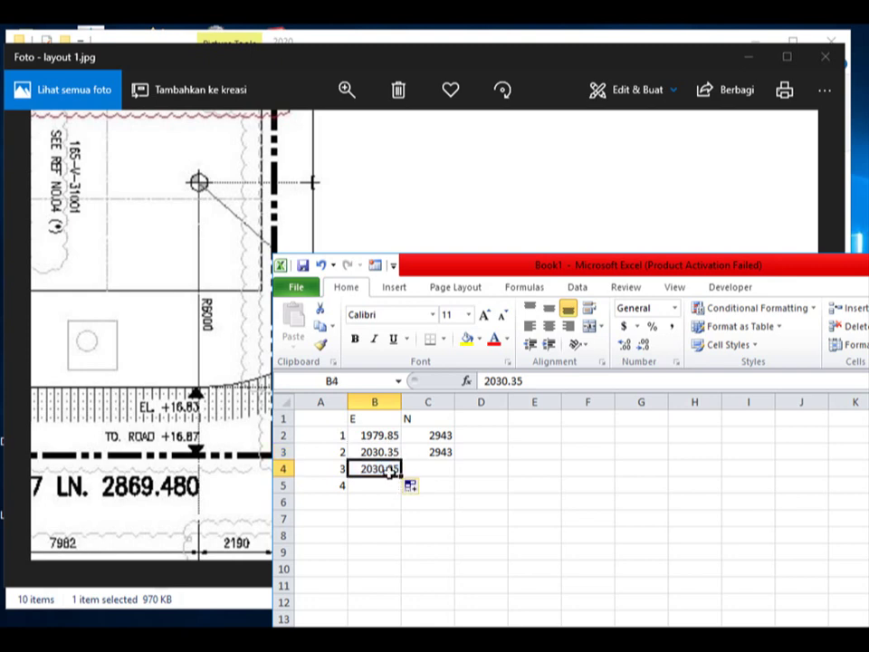
- Enter northing 2869.48 in C4 and fill it down to C5
click(443, 467)
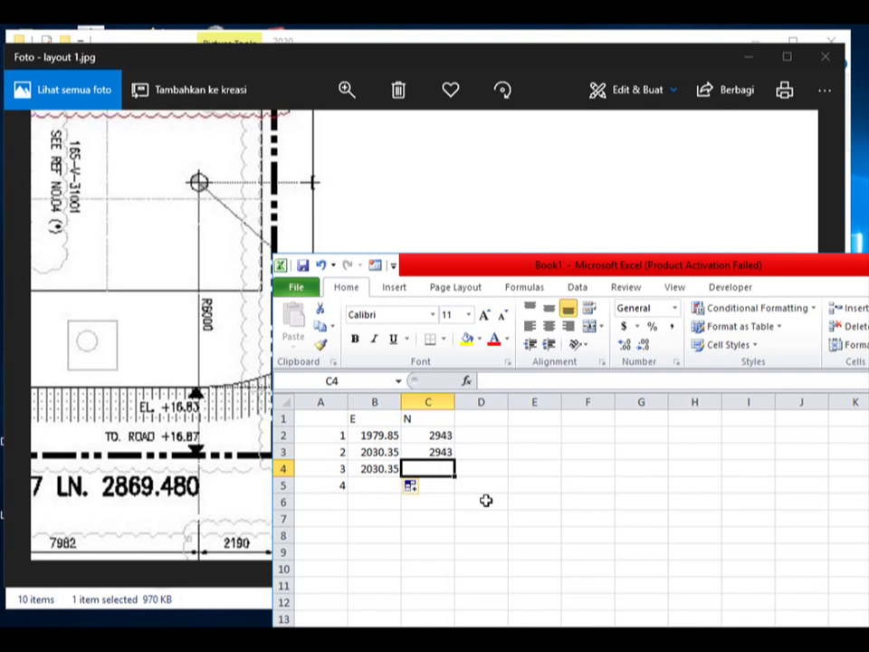
text(2869.480)
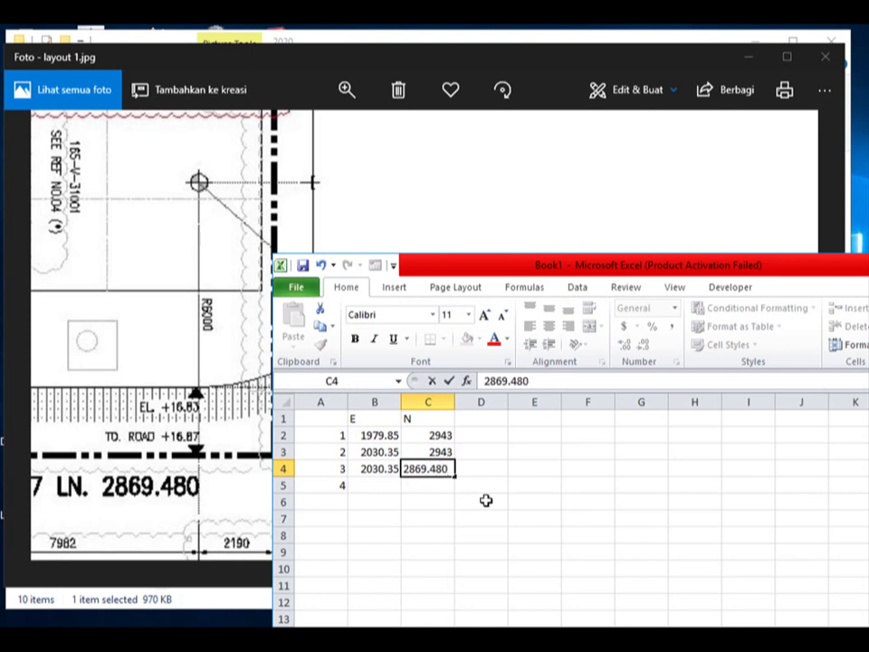
key(Return)
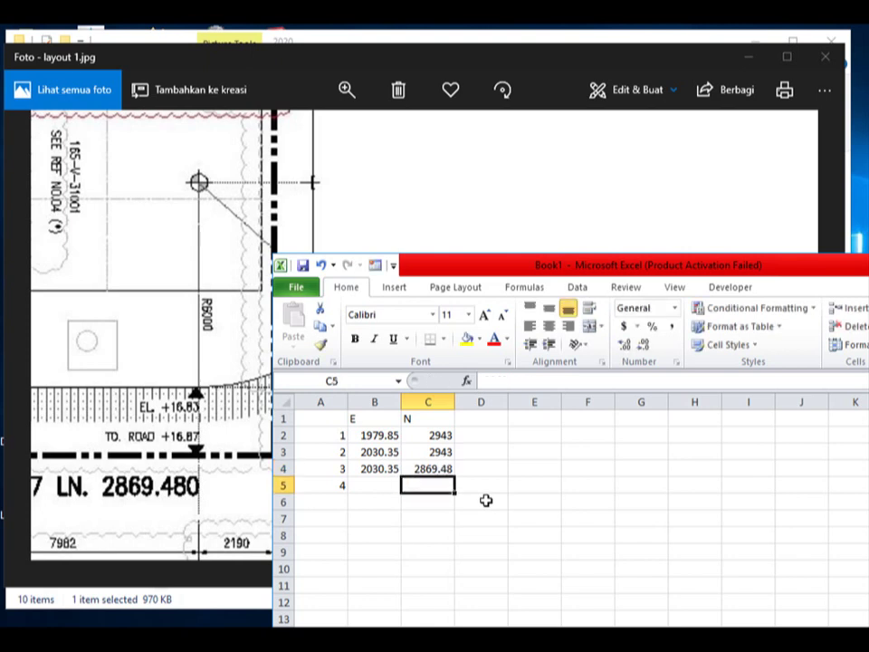
click(186, 487)
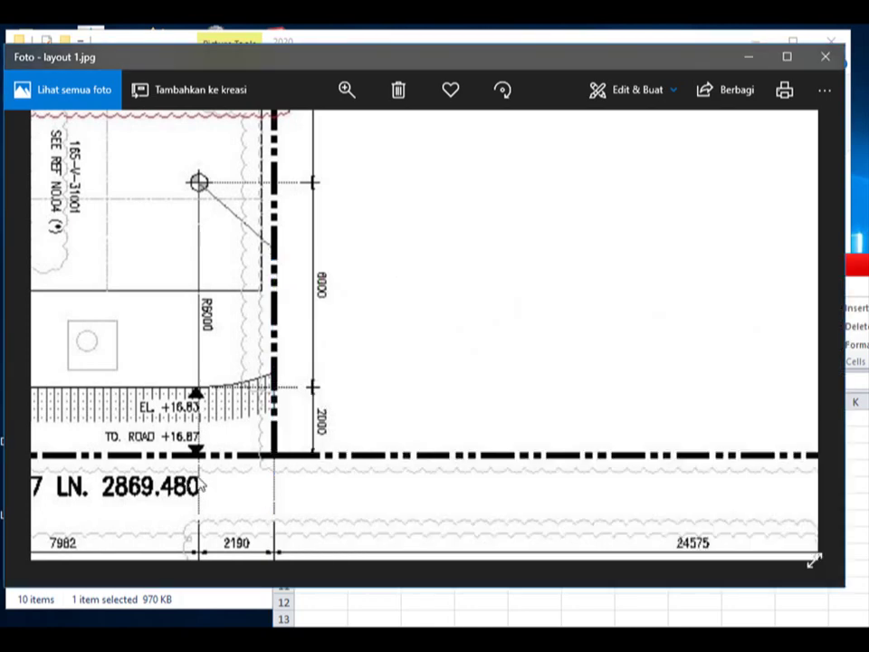
drag(201, 486, 598, 489)
mouse_move(420, 491)
mouse_down()
mouse_move(613, 481)
mouse_move(256, 489)
mouse_up()
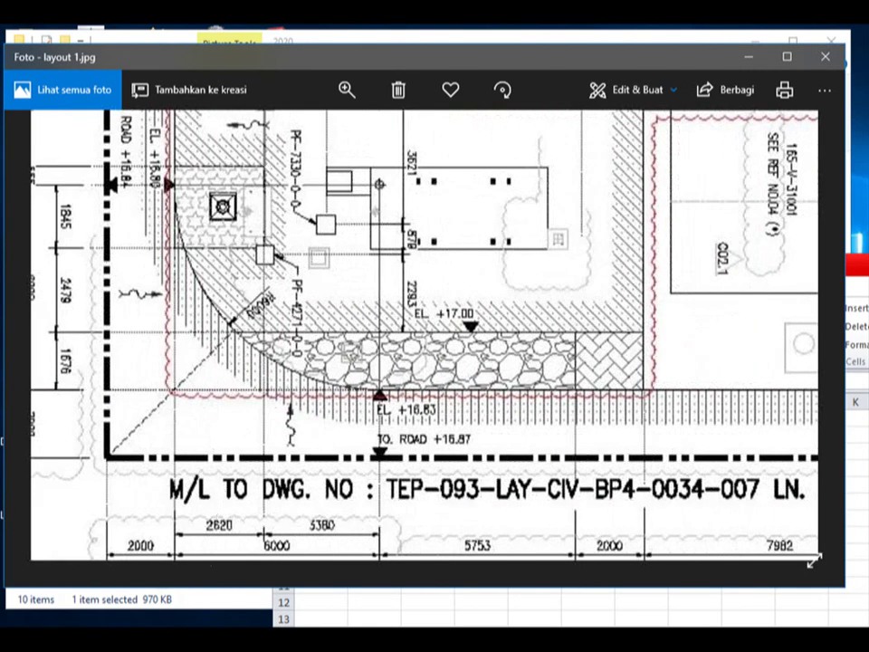
key(alt+Tab)
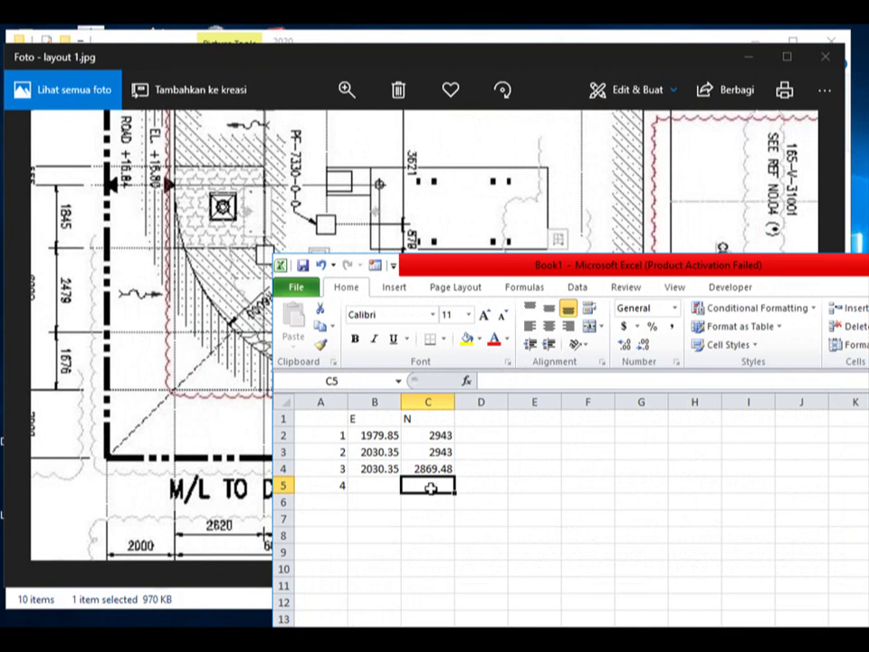
click(438, 468)
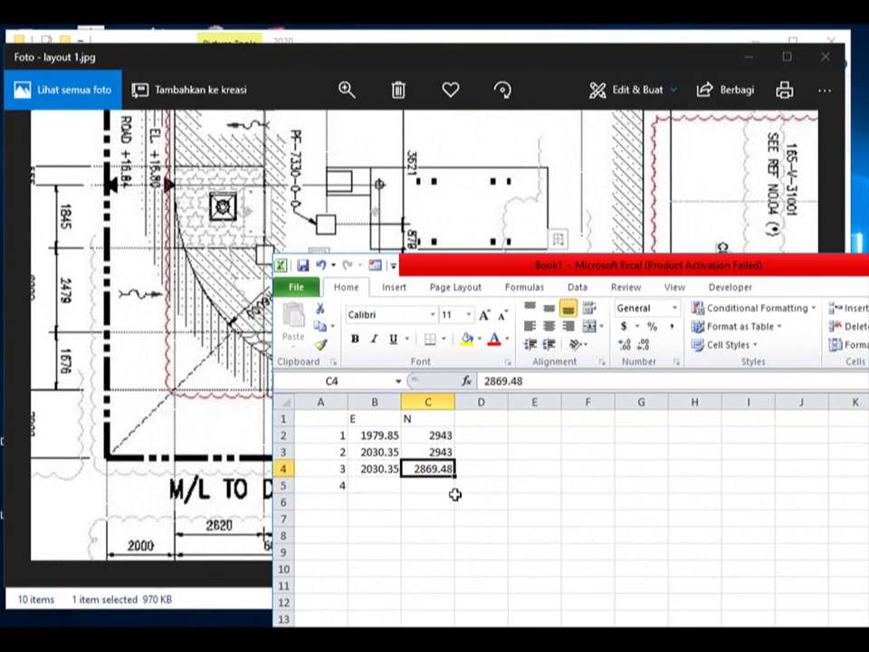
drag(456, 476, 455, 491)
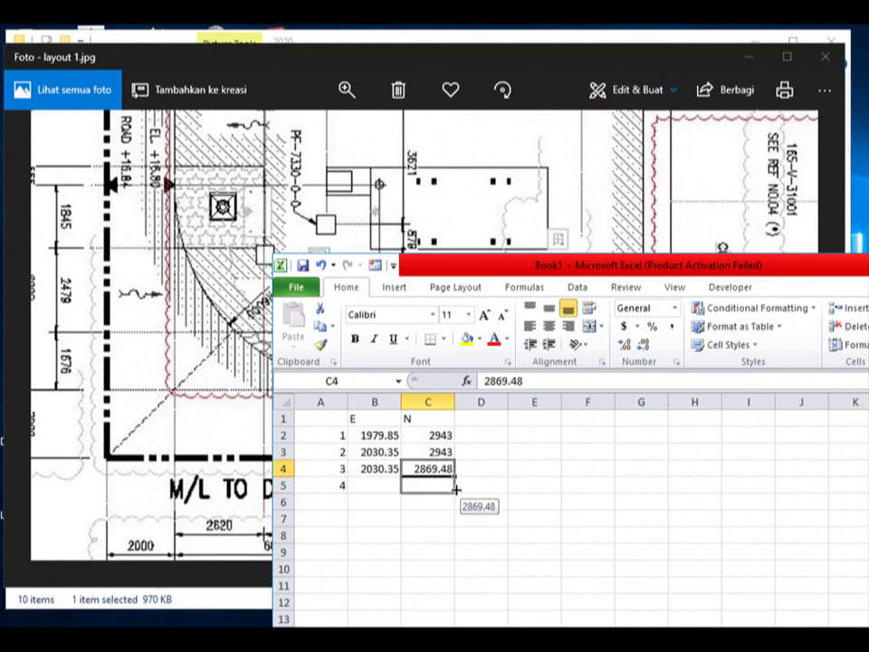
click(375, 485)
- Read 1979.850 from the layout's left boundary and enter it as point 4's easting in B5
click(136, 345)
drag(192, 215, 192, 505)
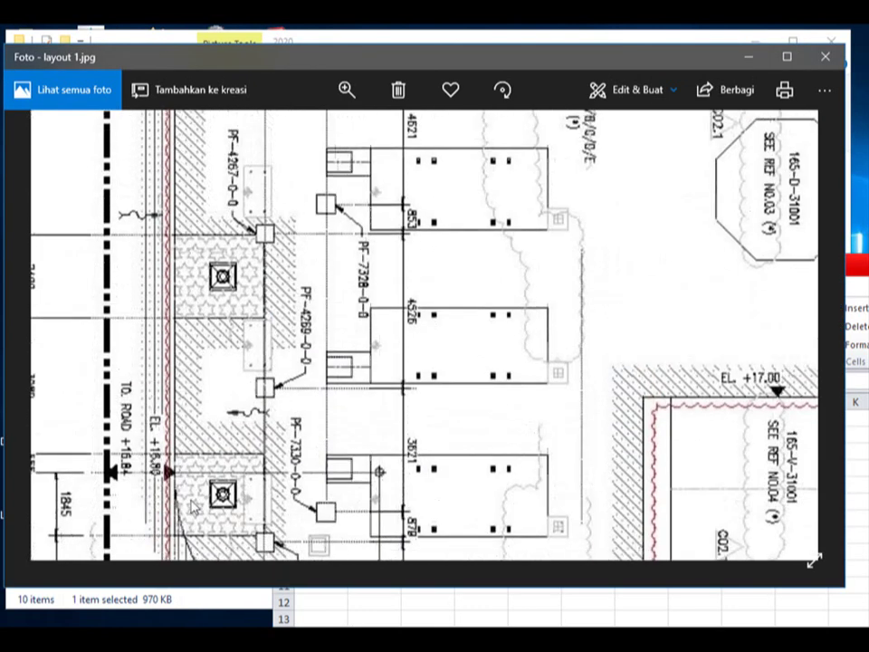
drag(192, 136, 192, 417)
drag(190, 182, 190, 407)
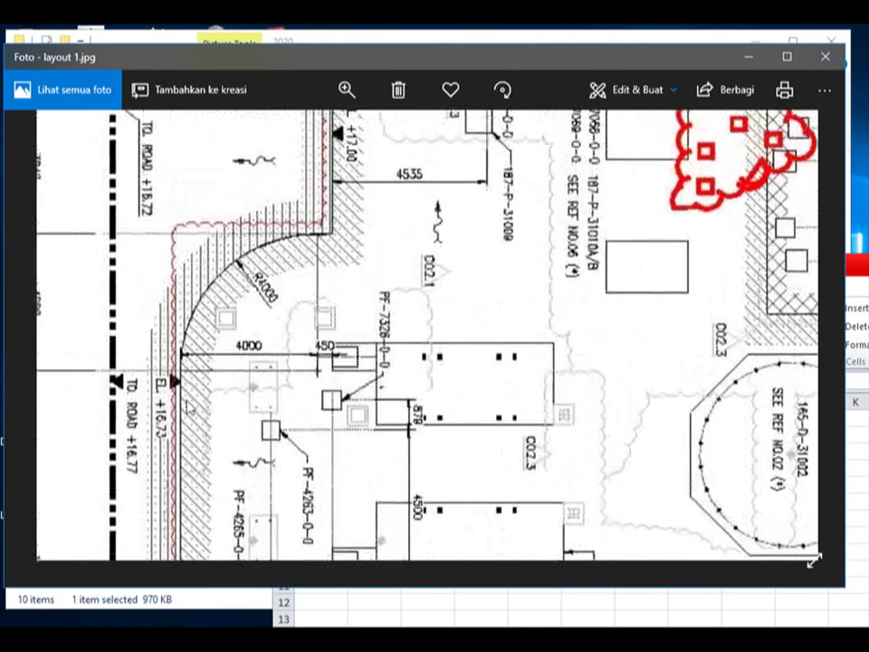
drag(192, 136, 192, 471)
drag(192, 145, 192, 471)
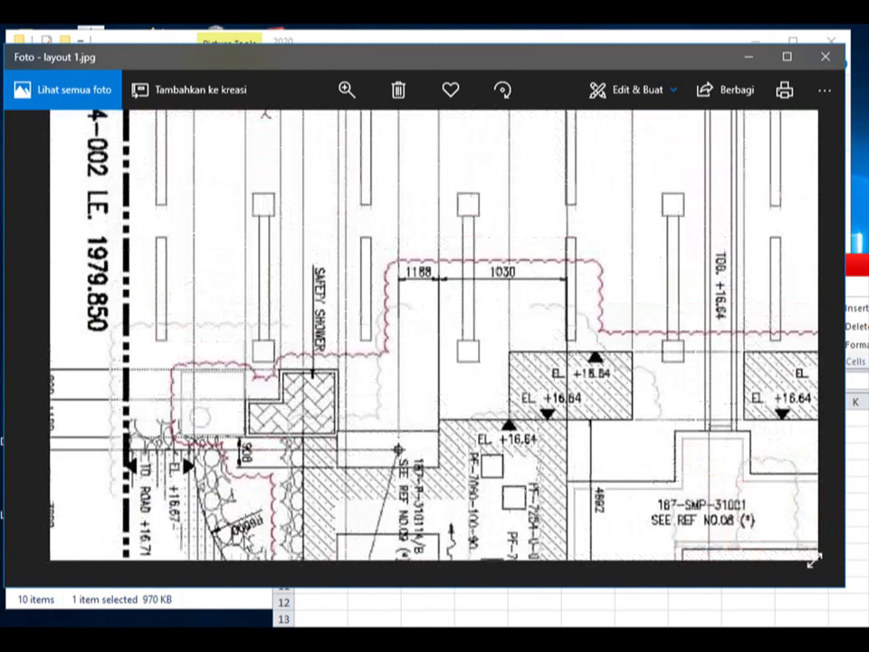
drag(338, 534, 319, 553)
key(alt+Tab)
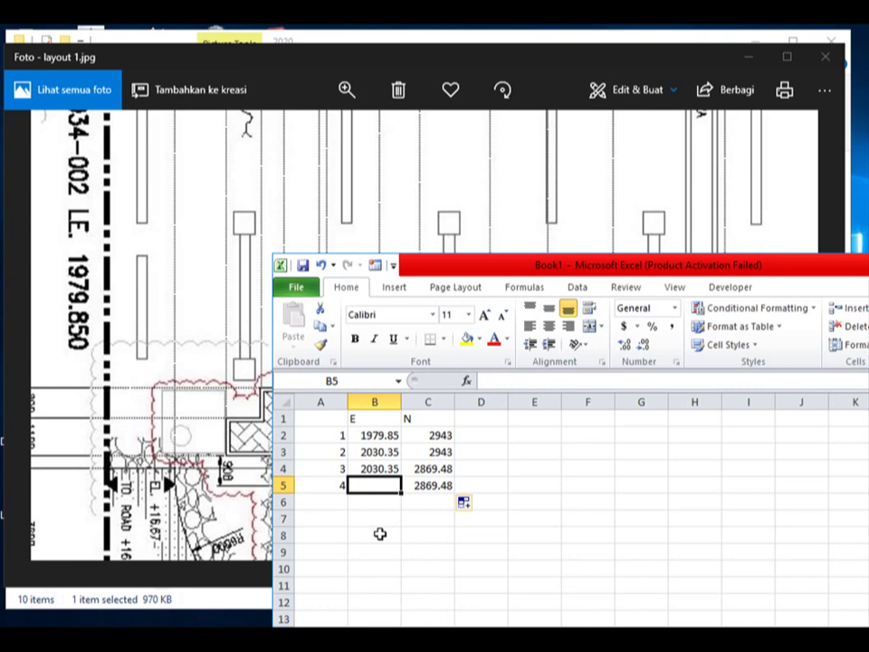
text(1979.850)
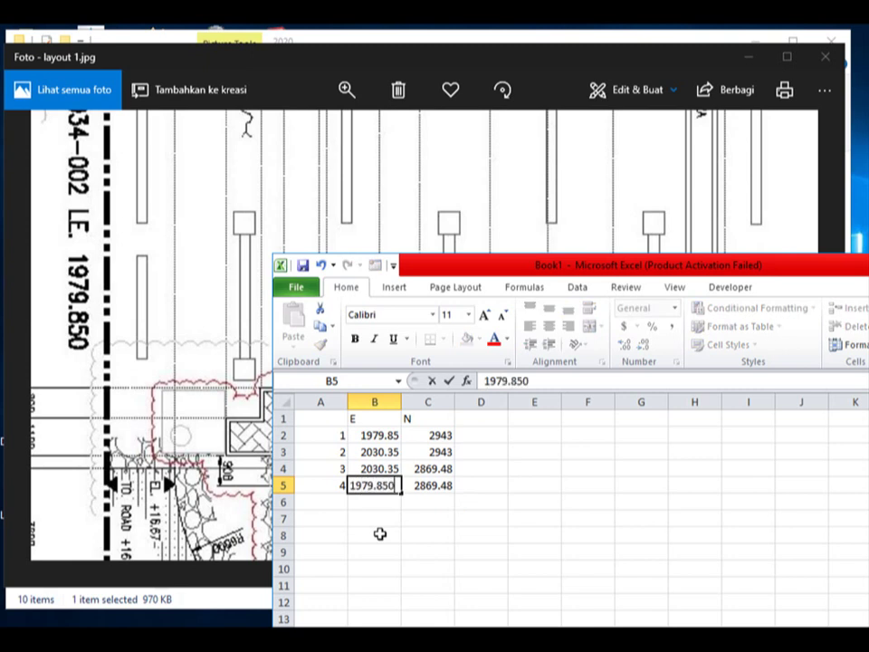
key(Return)
key(alt+Tab)
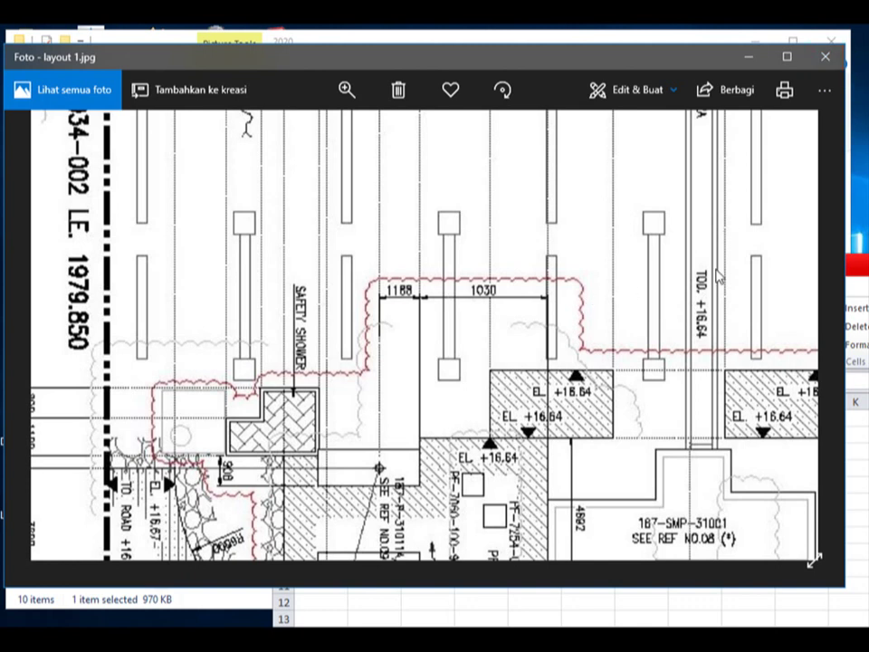
- Close the layout image and minimize the Excel workbook
click(824, 60)
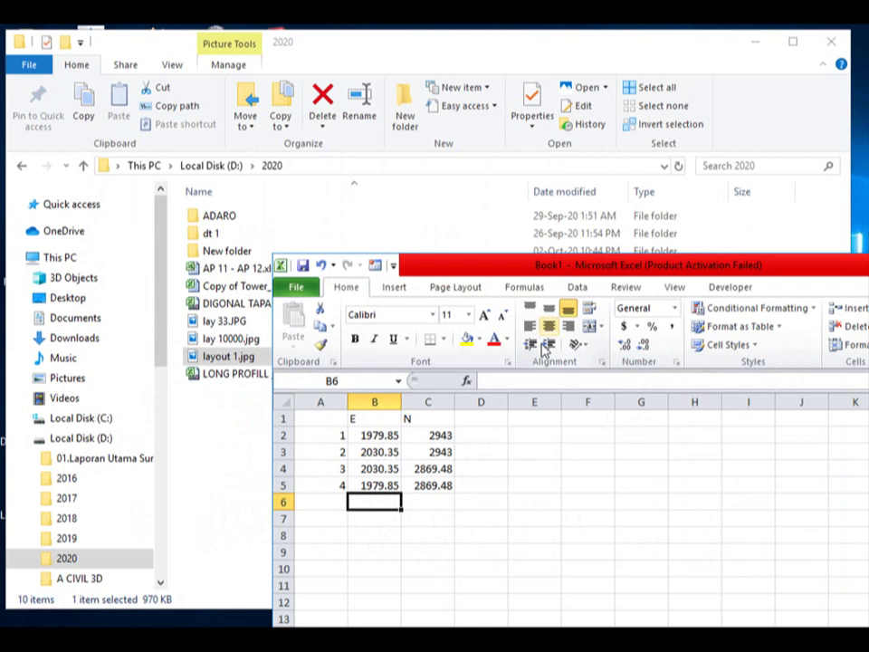
click(524, 483)
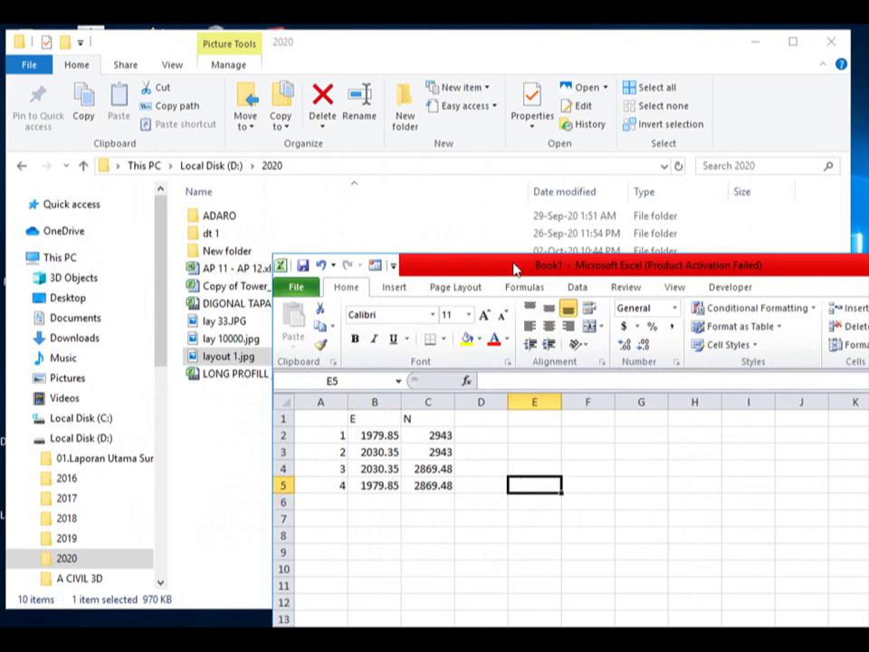
drag(515, 269, 314, 246)
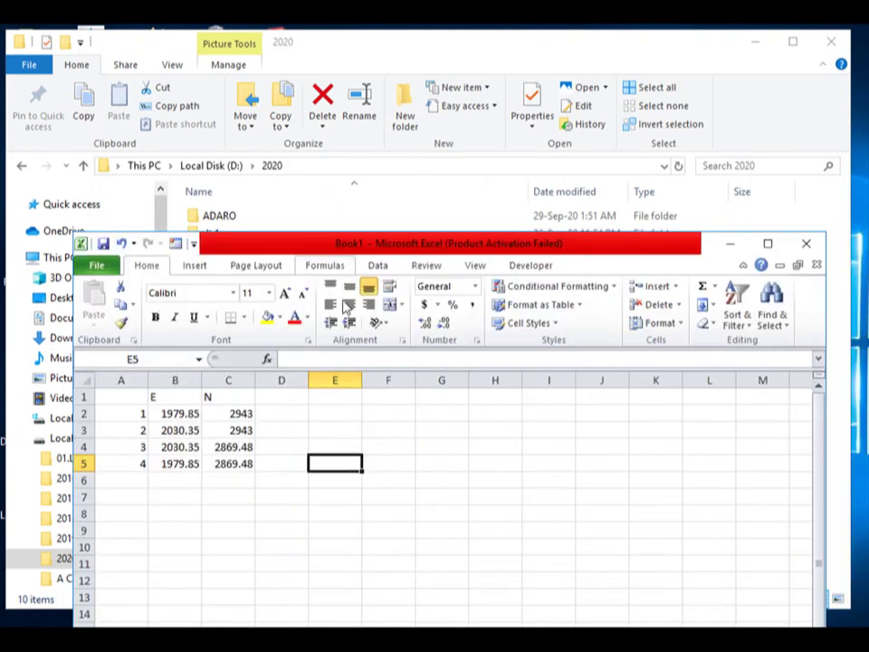
click(732, 244)
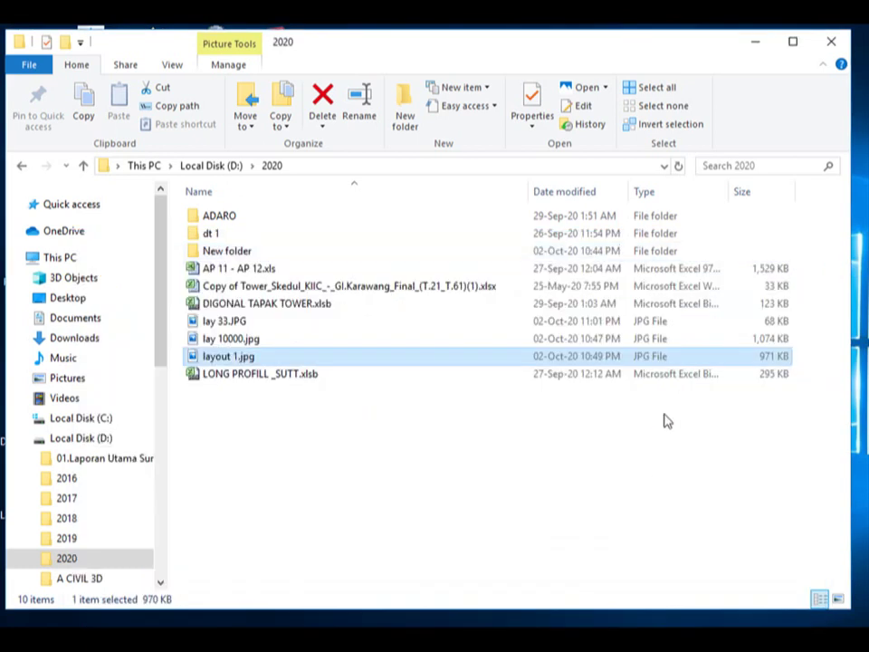
- Minimize Explorer, refresh the desktop, and launch Autodesk Land Desktop 2006 with a blank Drawing1
click(755, 42)
right_click(513, 336)
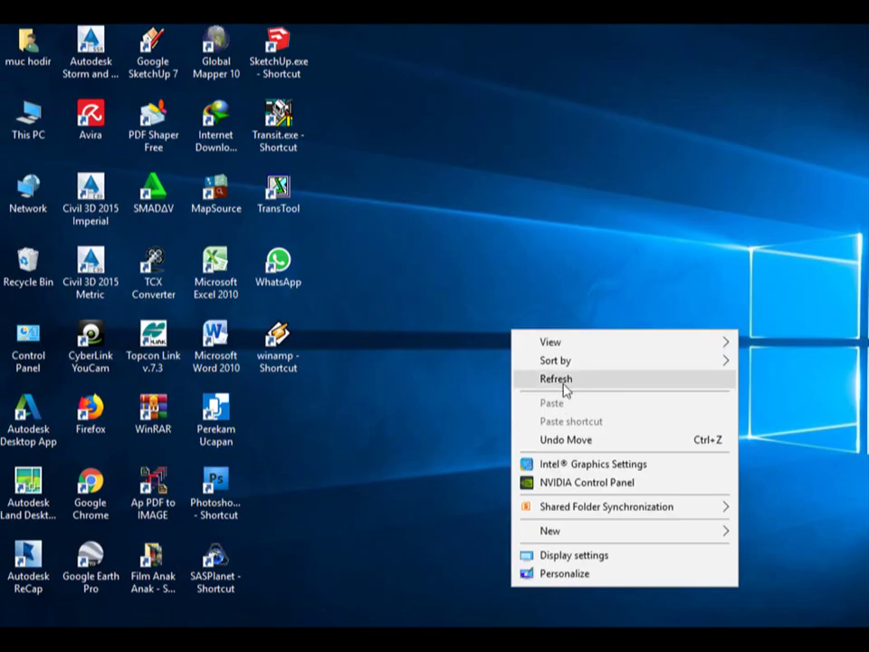
click(563, 381)
double_click(34, 492)
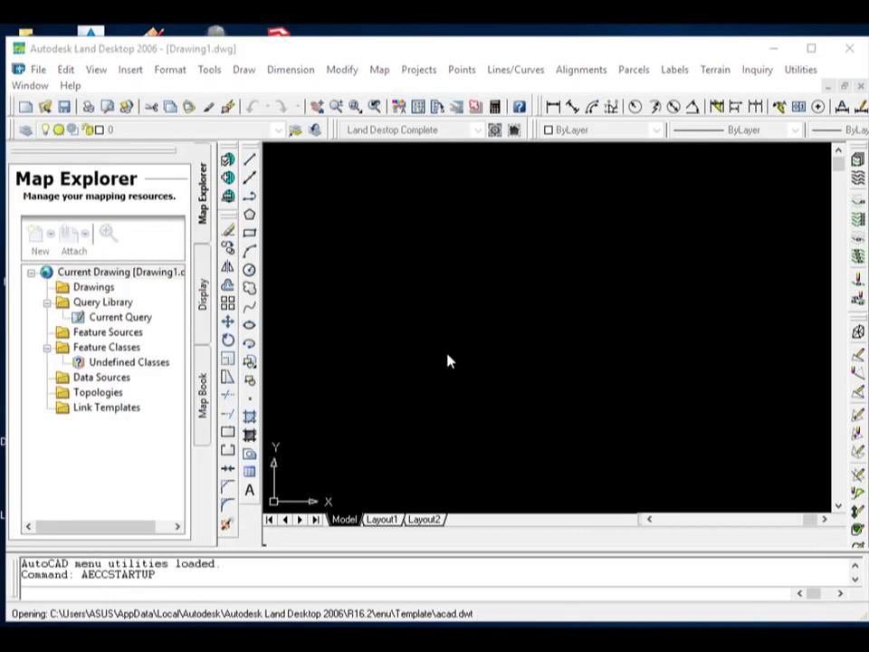
- Dismiss the startup dialog and close Map Explorer, leaving the empty Drawing1 canvas
click(608, 333)
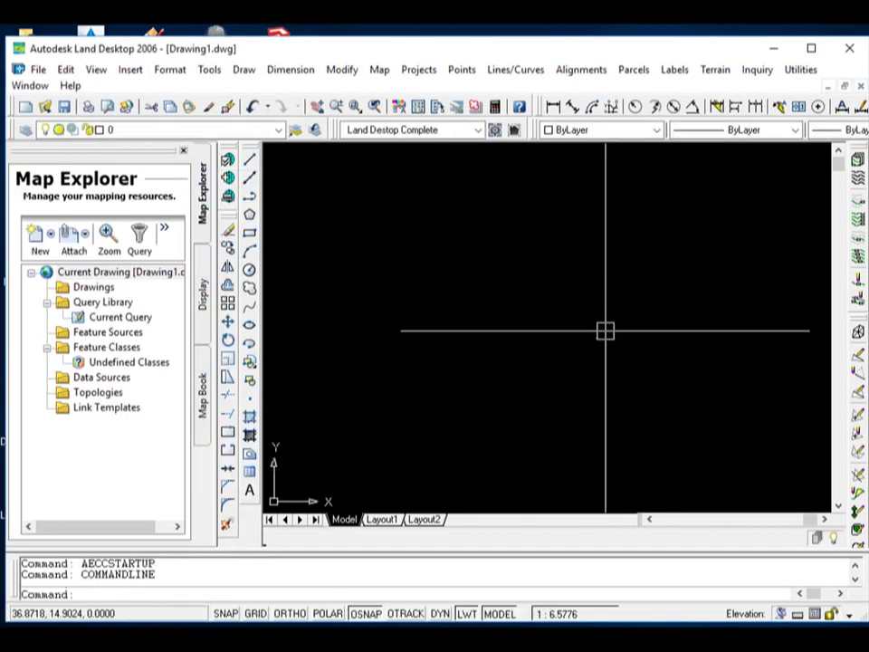
click(185, 154)
click(229, 197)
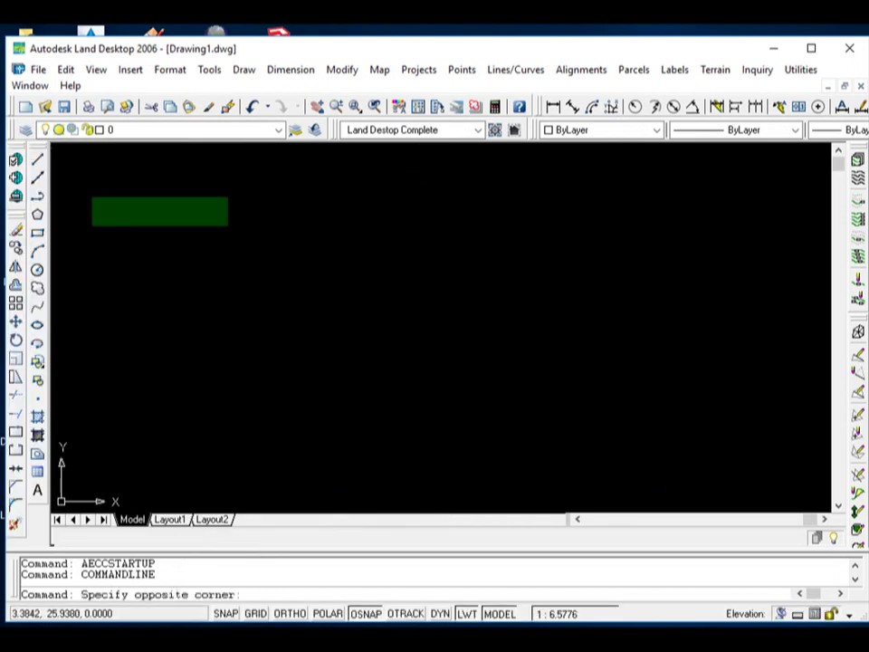
click(92, 225)
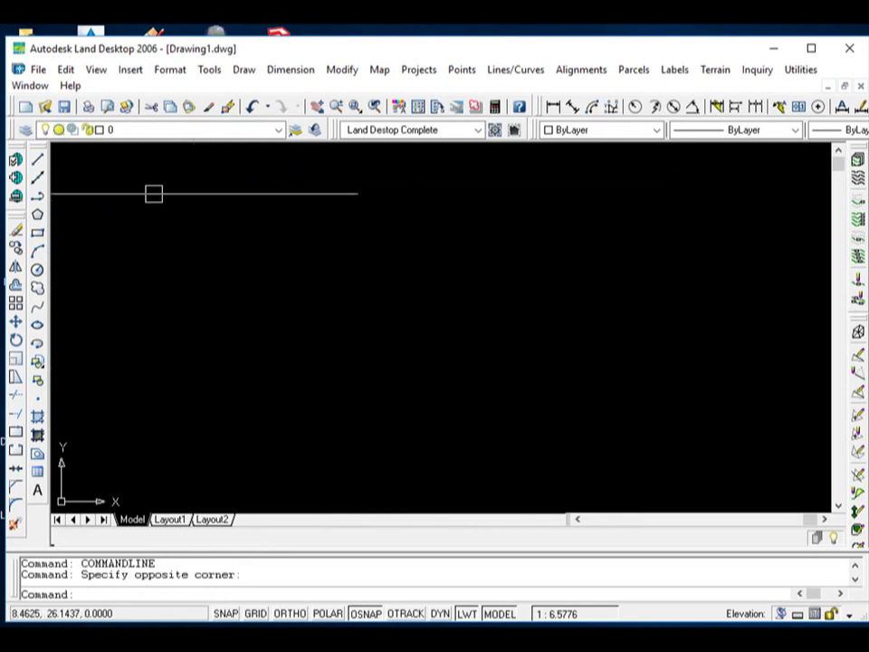
- Attach a raster image, choosing layout 1.jpg from the D:\2020 folder
click(130, 71)
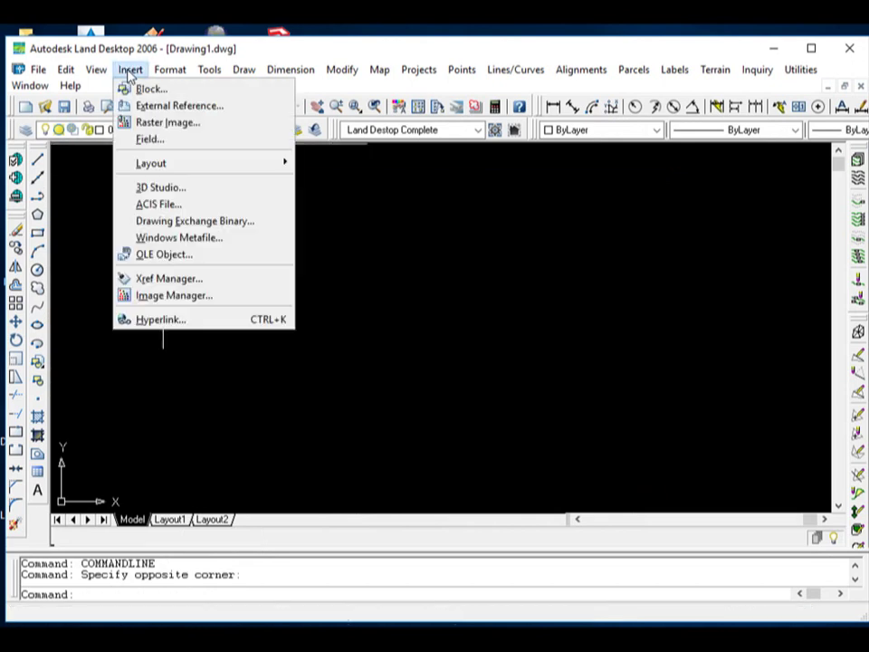
click(163, 123)
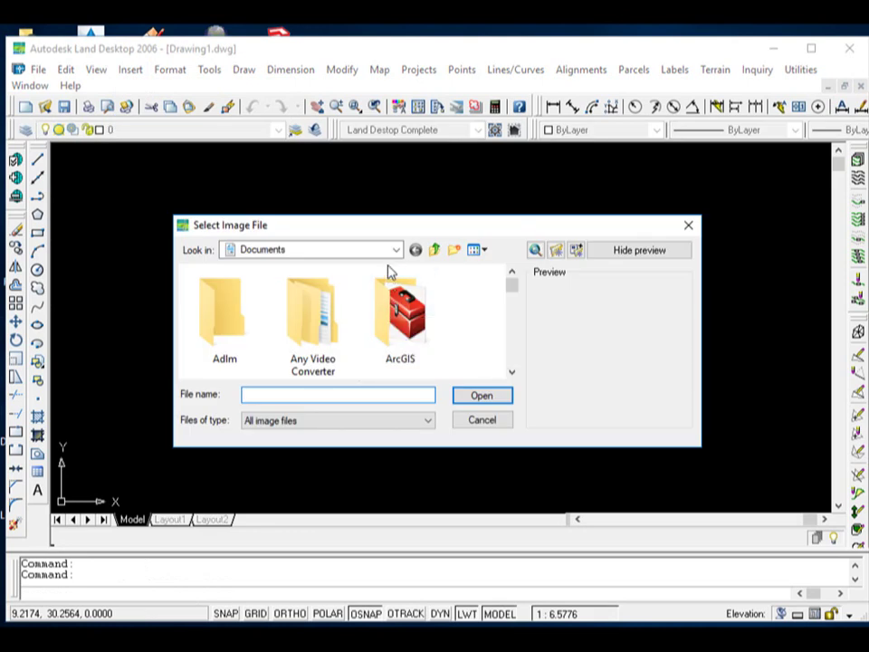
click(396, 254)
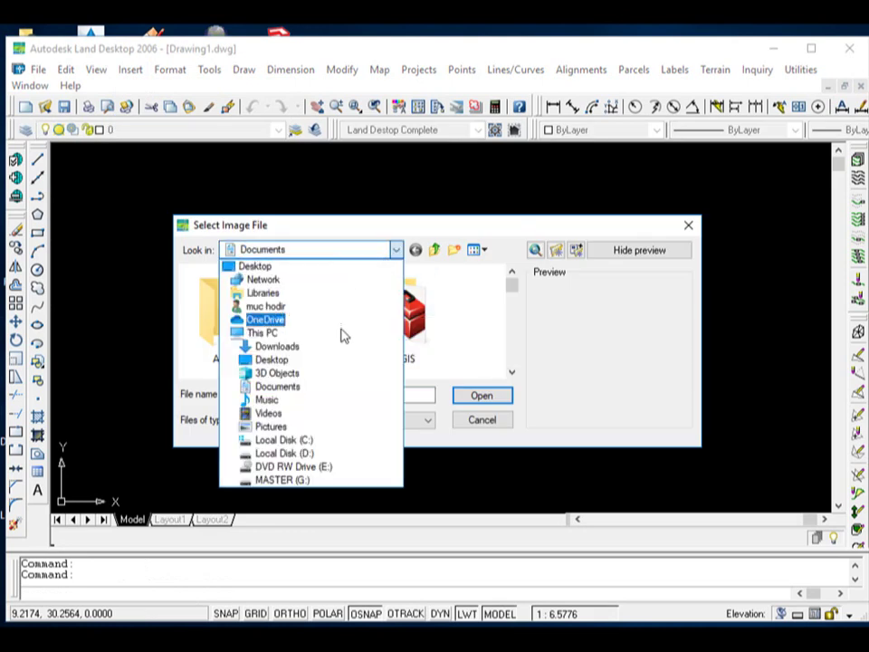
click(299, 454)
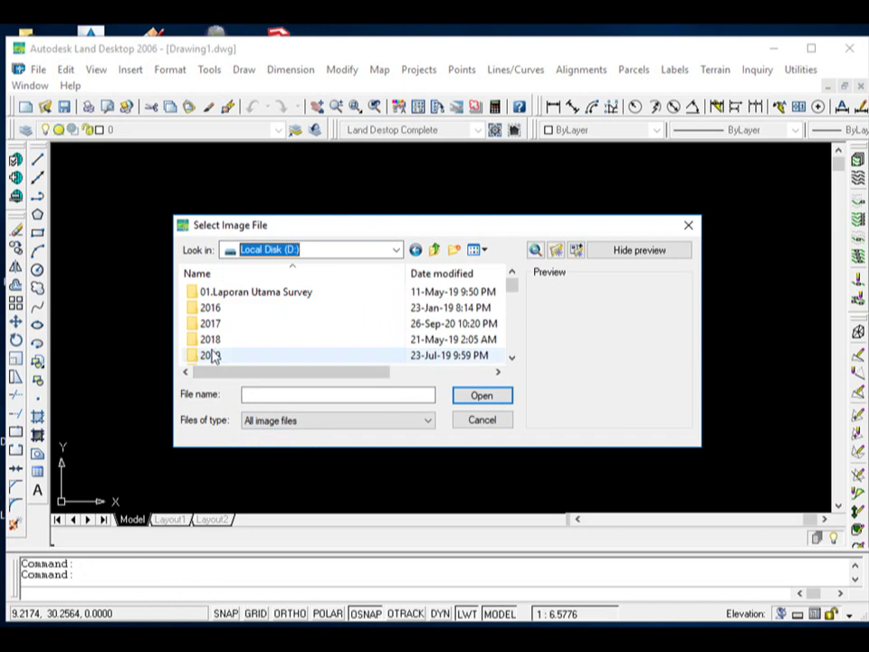
scroll(214, 355, down, 2)
scroll(217, 339, up, 1)
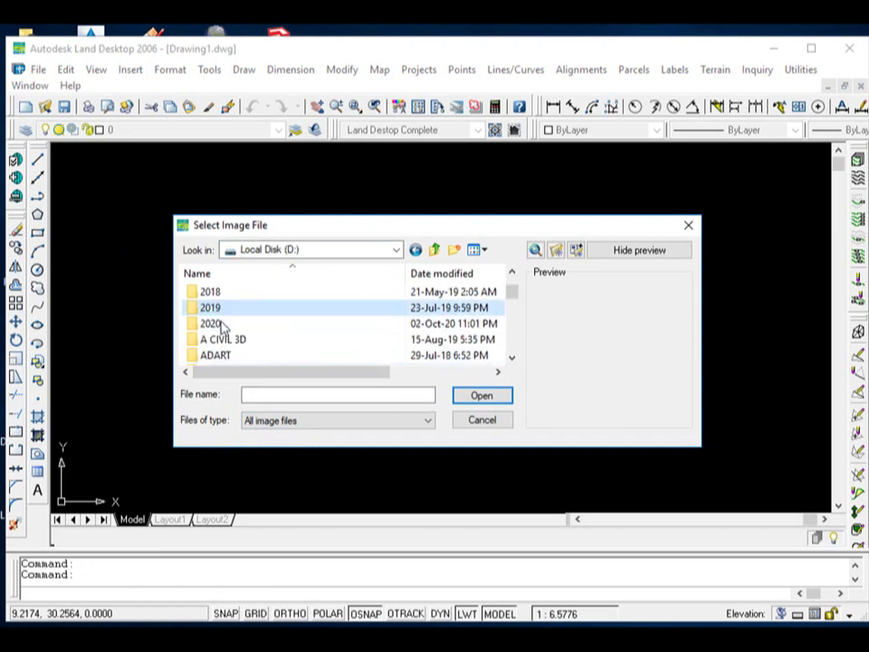
double_click(215, 325)
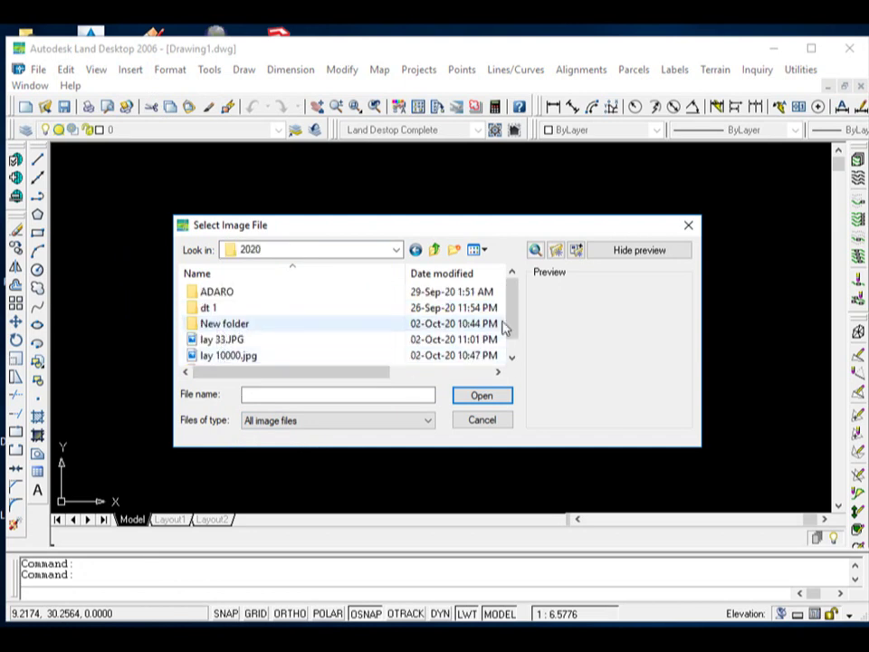
click(512, 356)
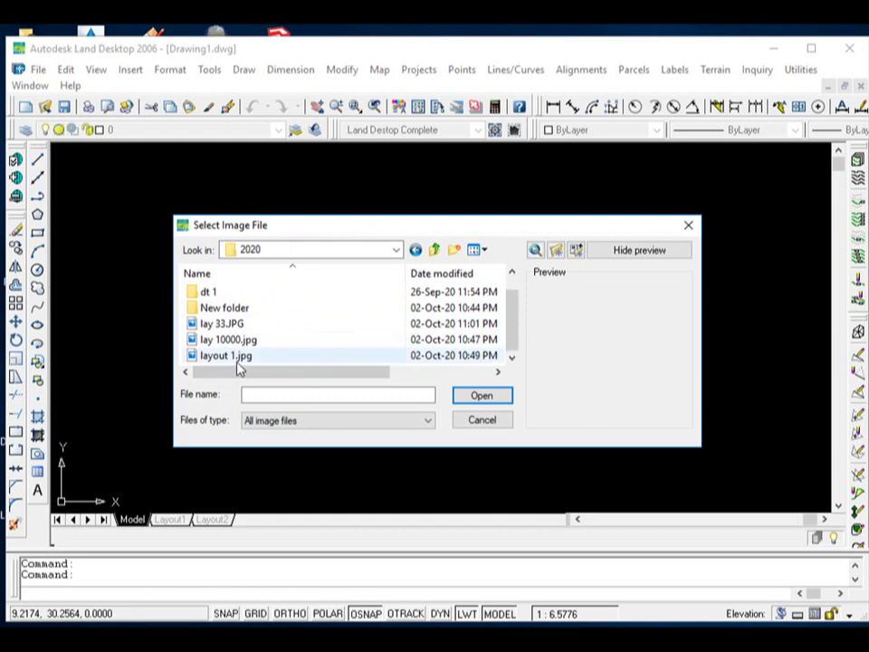
click(236, 358)
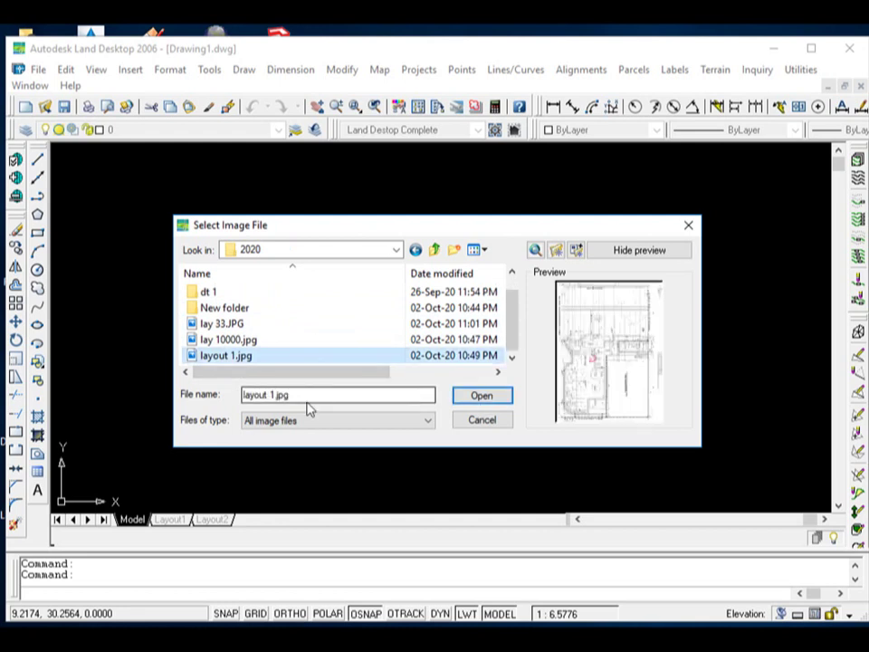
click(482, 398)
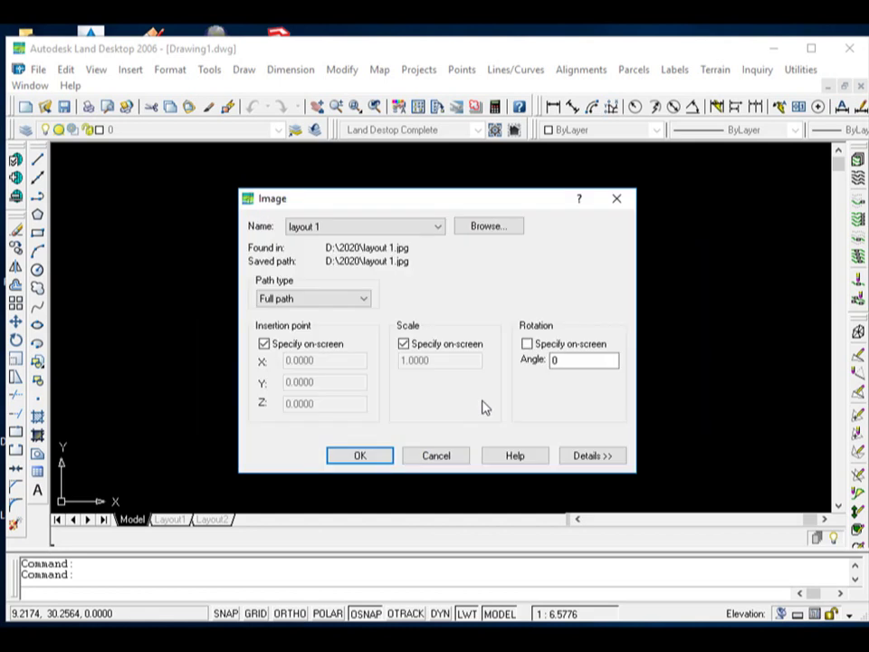
- Place layout 1.jpg at a picked insertion point with scale 1, then pan and zoom to it
click(359, 458)
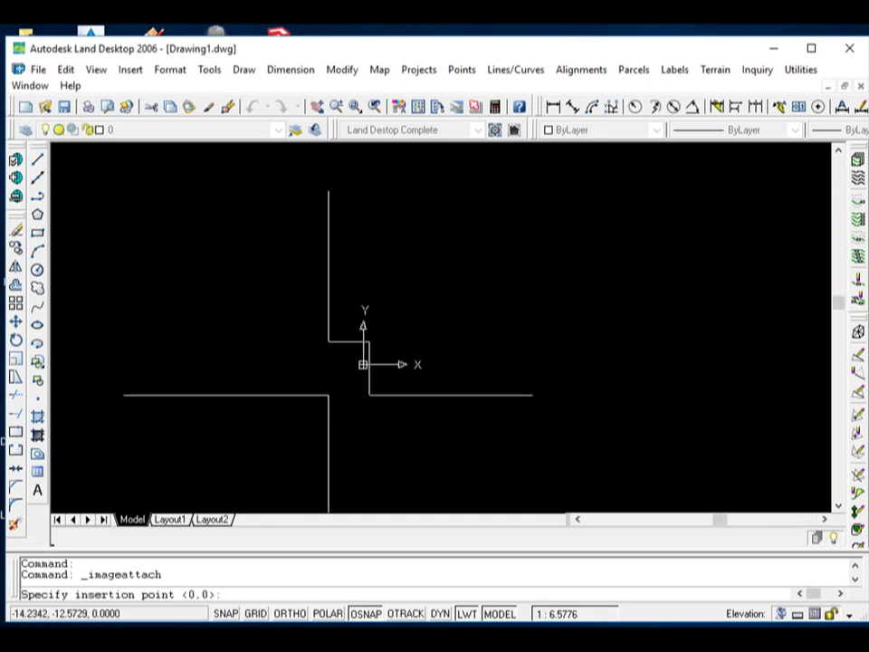
click(561, 261)
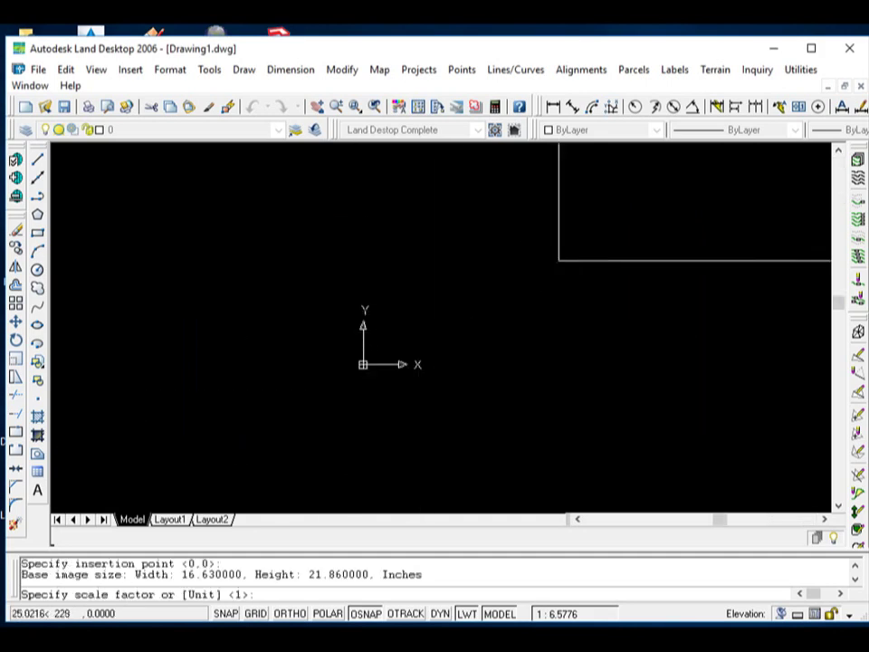
scroll(452, 351, down, 2)
scroll(545, 333, up, 2)
scroll(539, 333, up, 1)
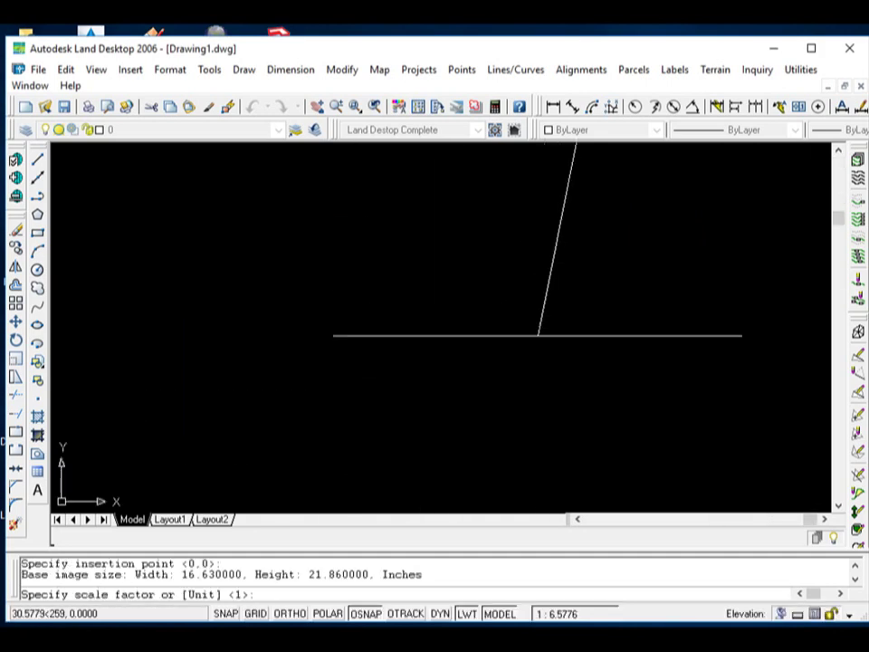
scroll(516, 363, down, 3)
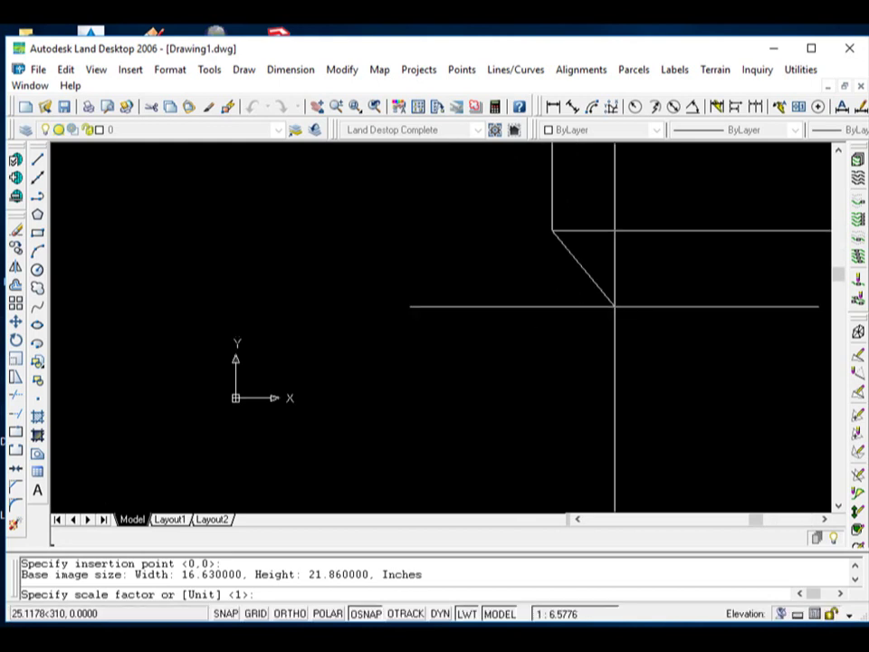
key(Return)
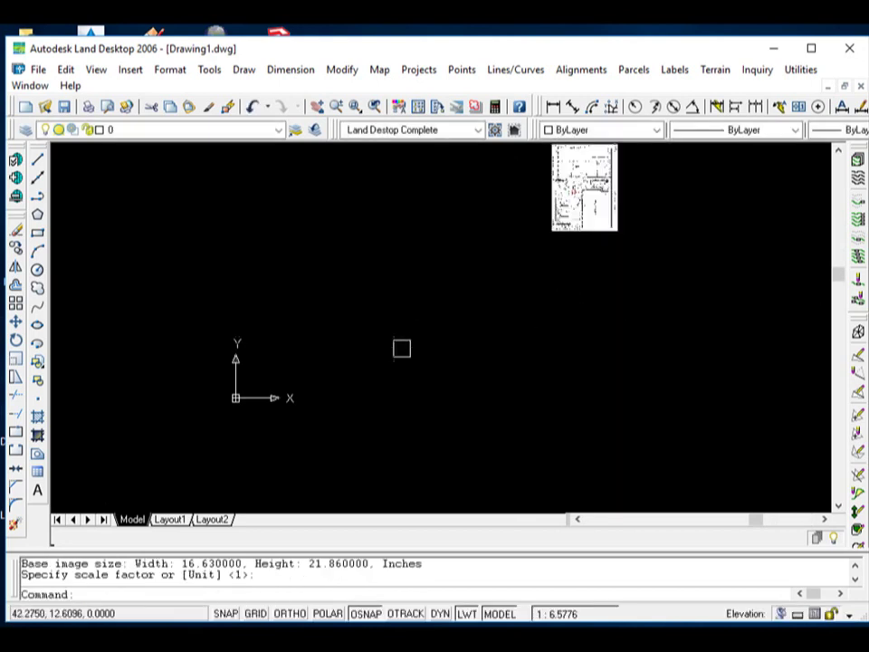
middle_drag(666, 269, 480, 374)
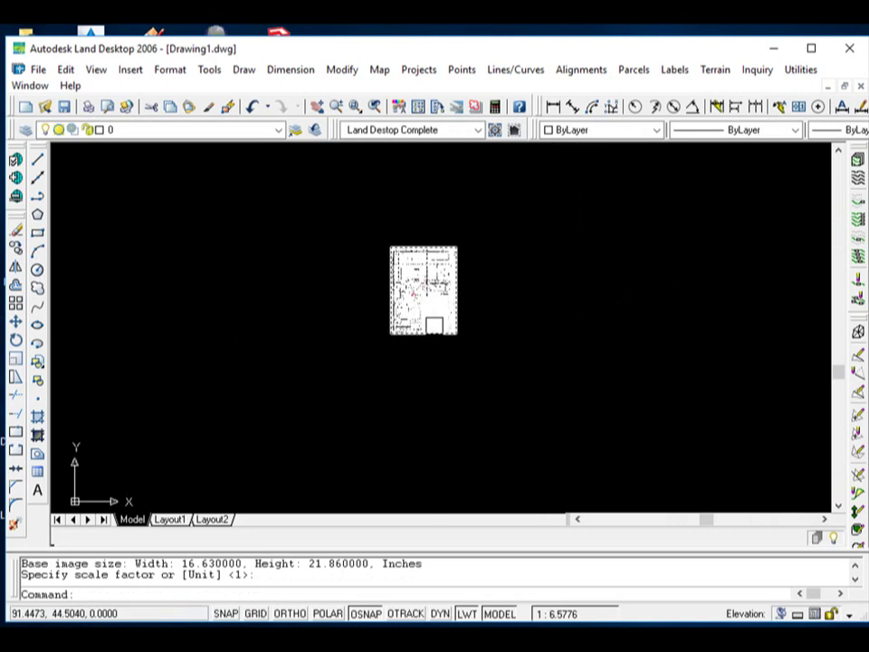
scroll(441, 319, up, 4)
scroll(301, 334, down, 2)
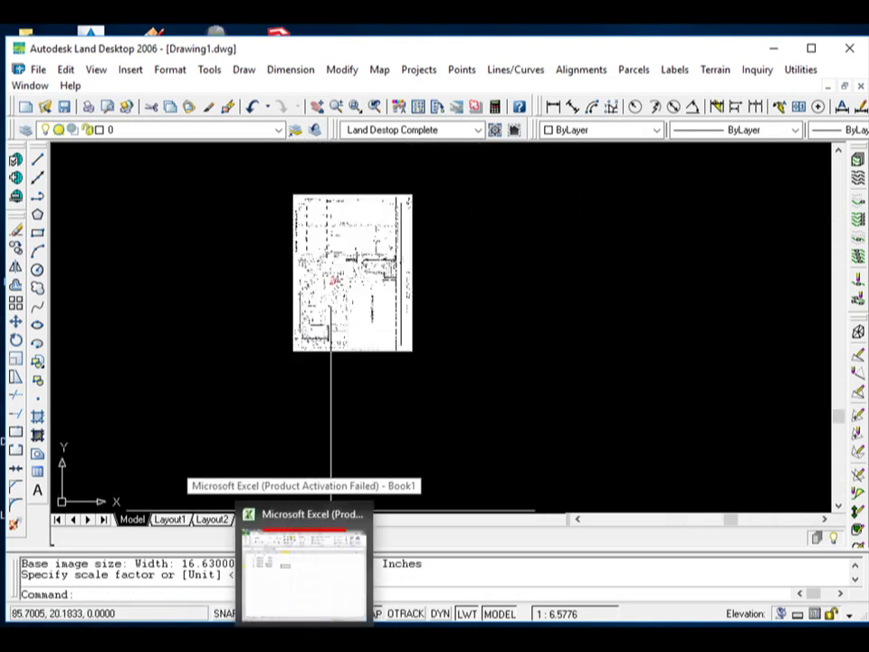
- Bring Excel's Book1 forward, select cell D2, and move the window up to show the table
click(303, 570)
click(274, 477)
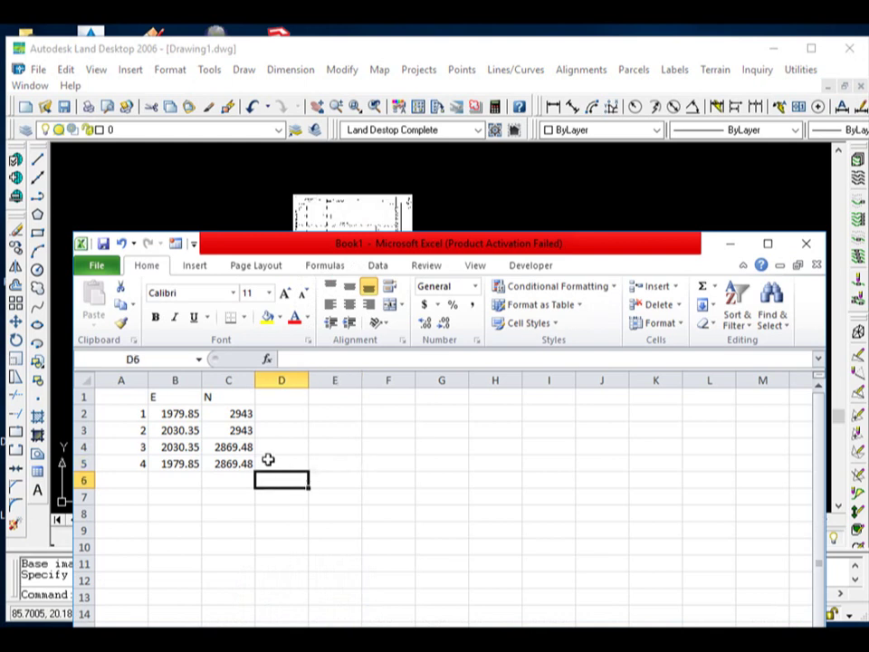
click(288, 414)
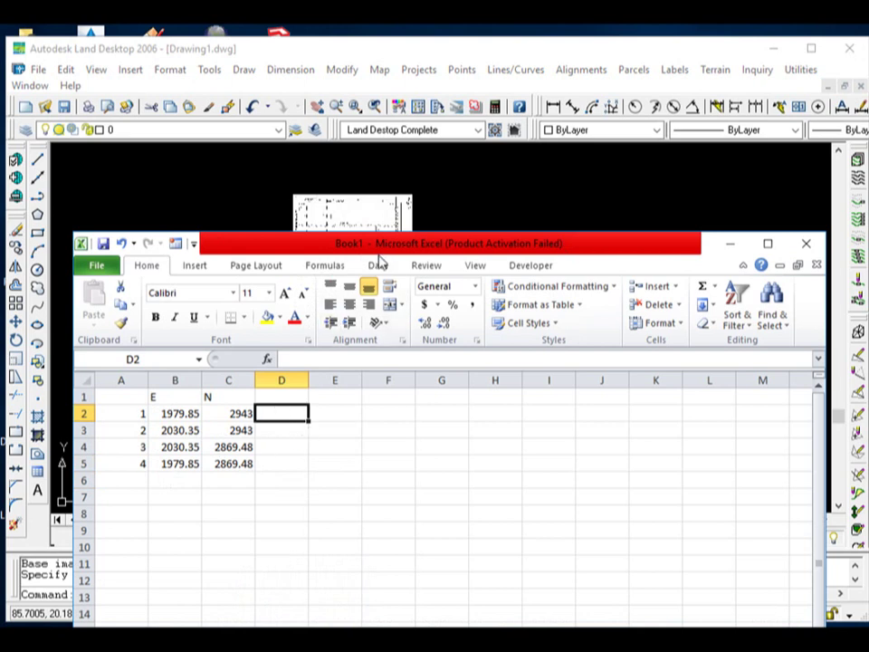
drag(392, 256, 372, 122)
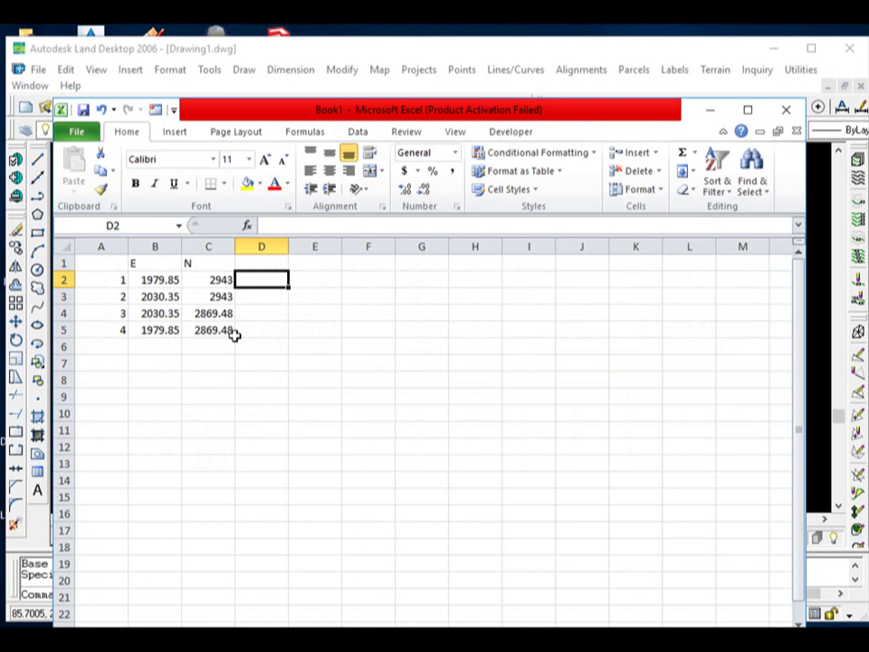
- Insert =CONCATENATE(B2,",",C2) in D2 to produce 1979.85,2943
click(246, 225)
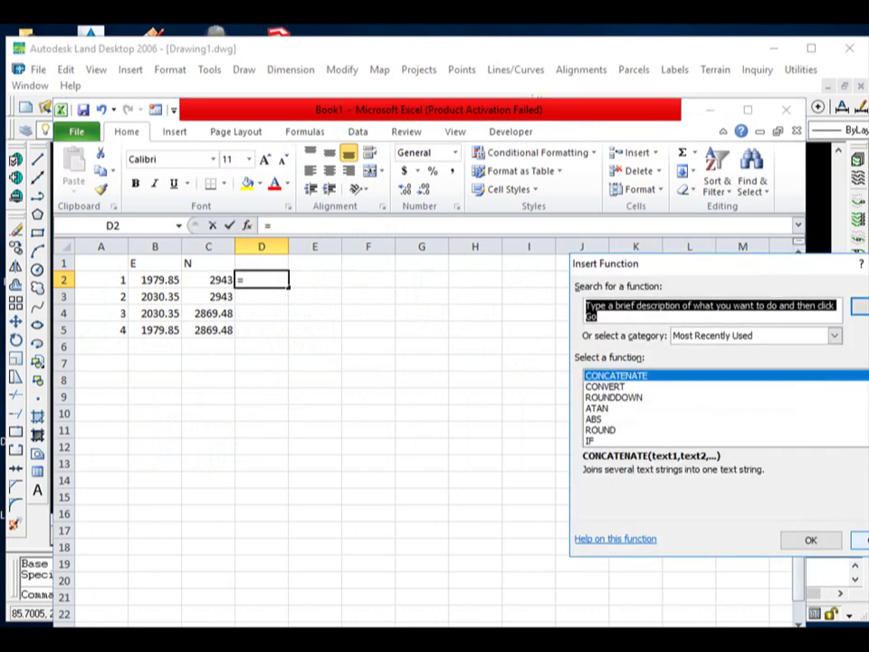
click(793, 543)
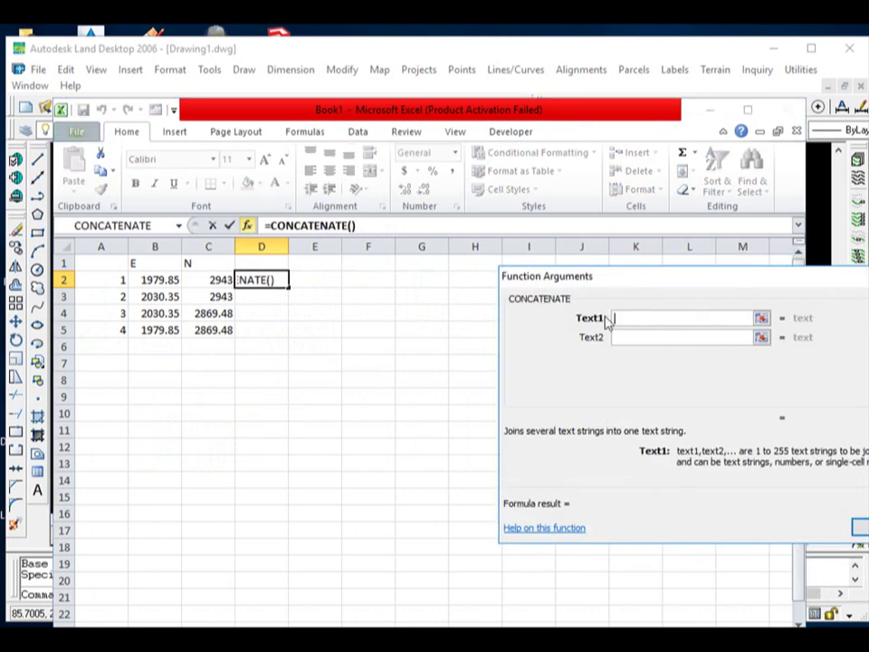
drag(644, 287, 545, 307)
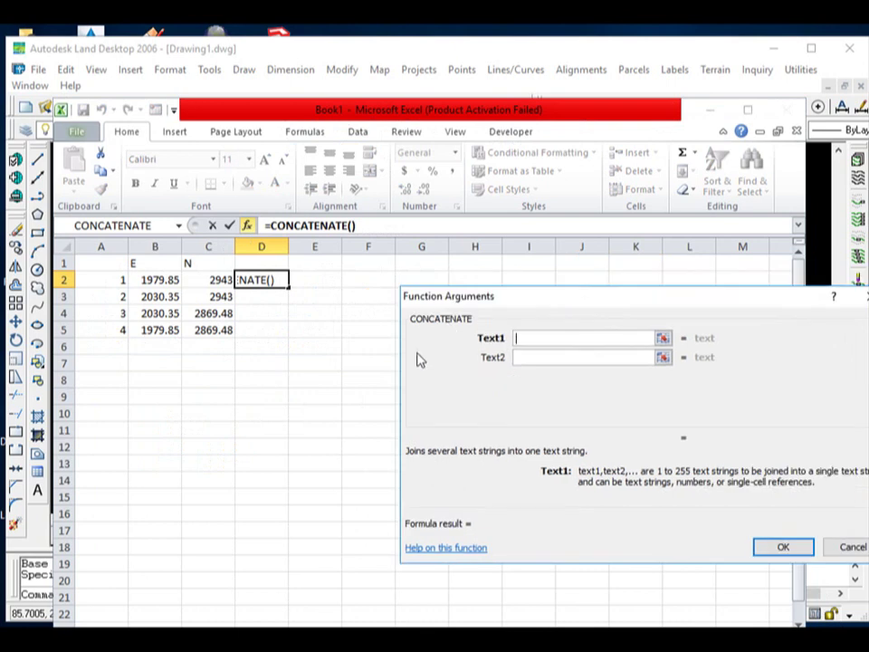
click(153, 283)
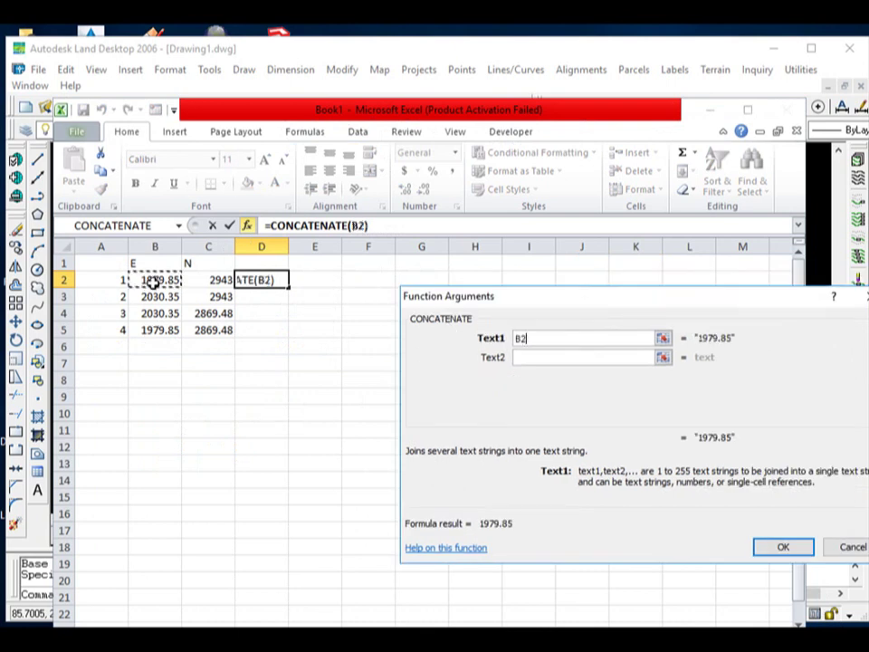
click(568, 358)
text(",)
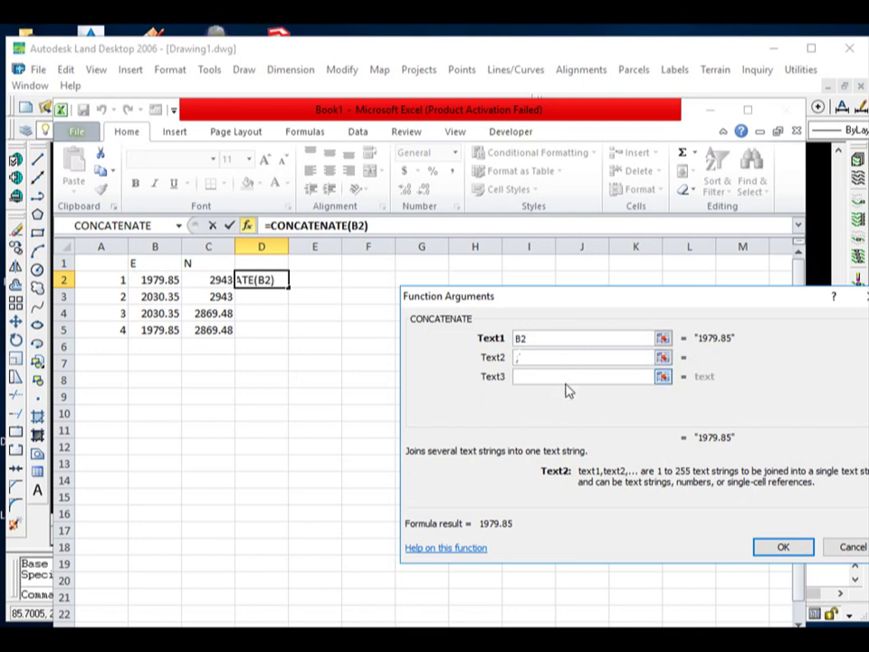
key(Tab)
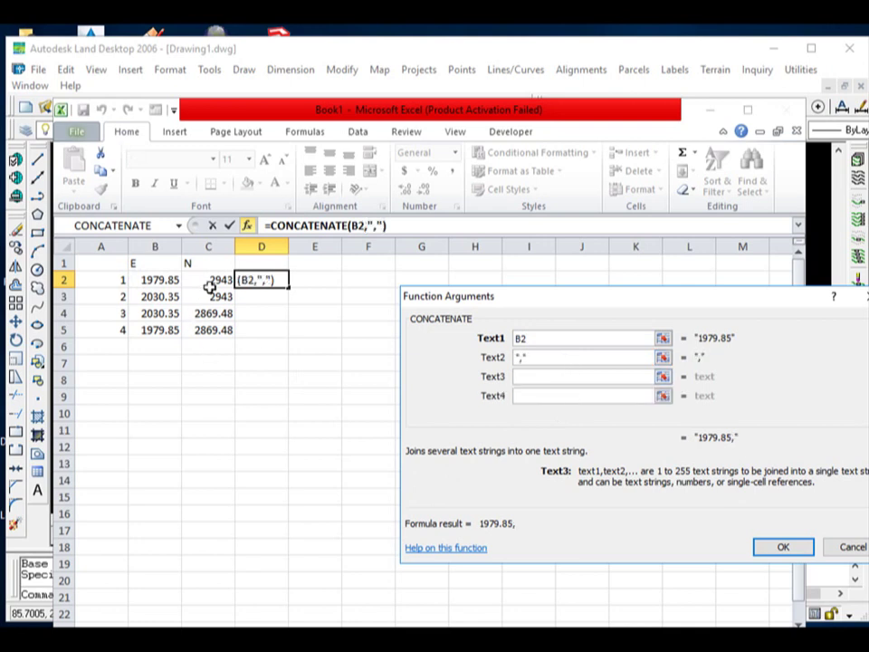
click(209, 283)
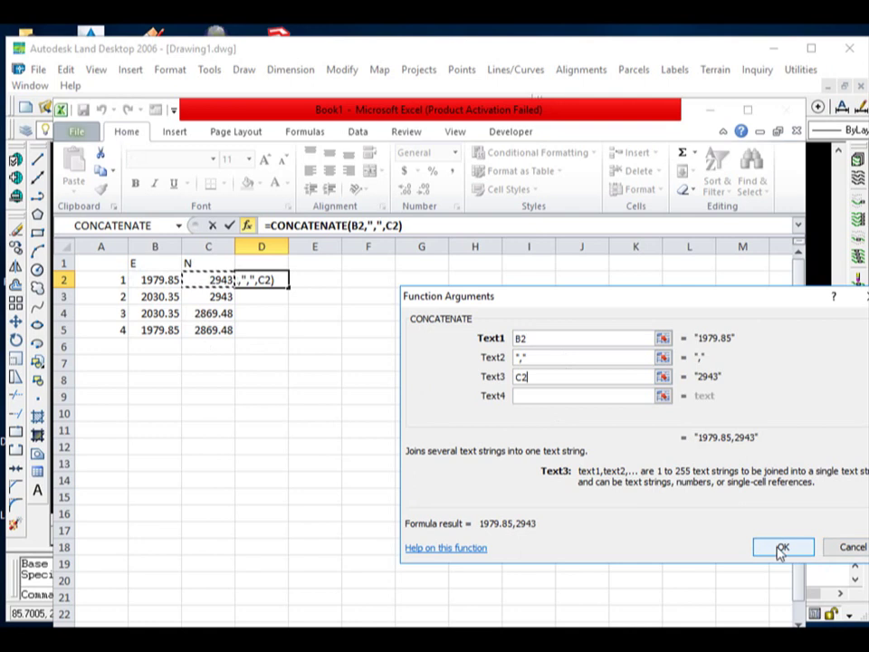
click(780, 549)
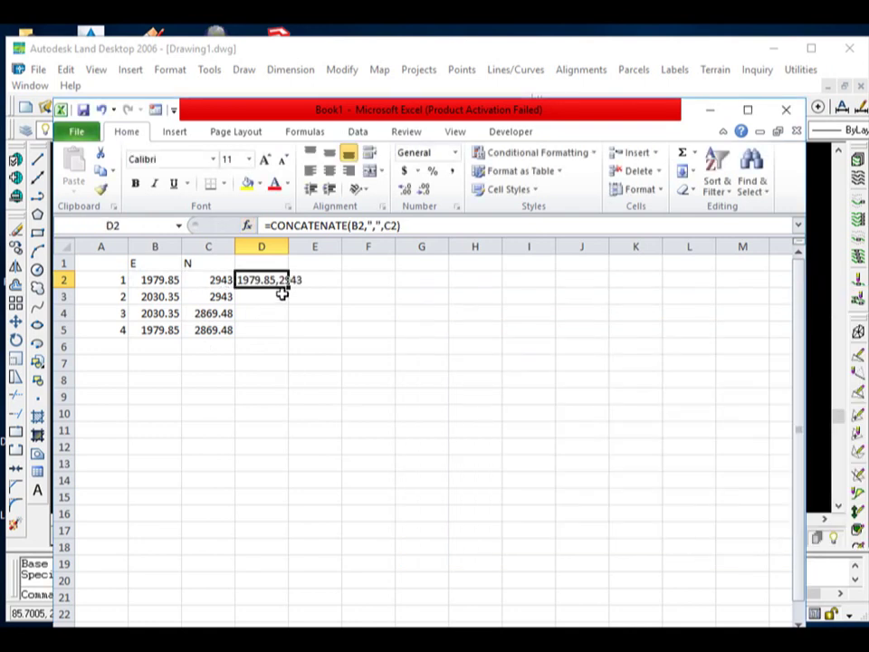
- Fill the formula down to D5, copy D2:D5, and minimize Excel
drag(285, 334, 284, 342)
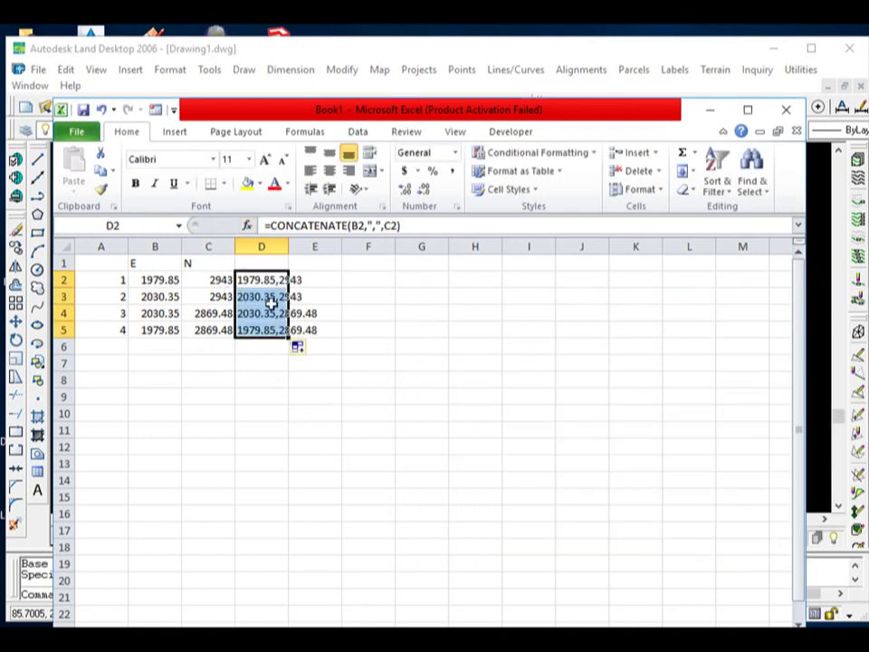
right_click(272, 306)
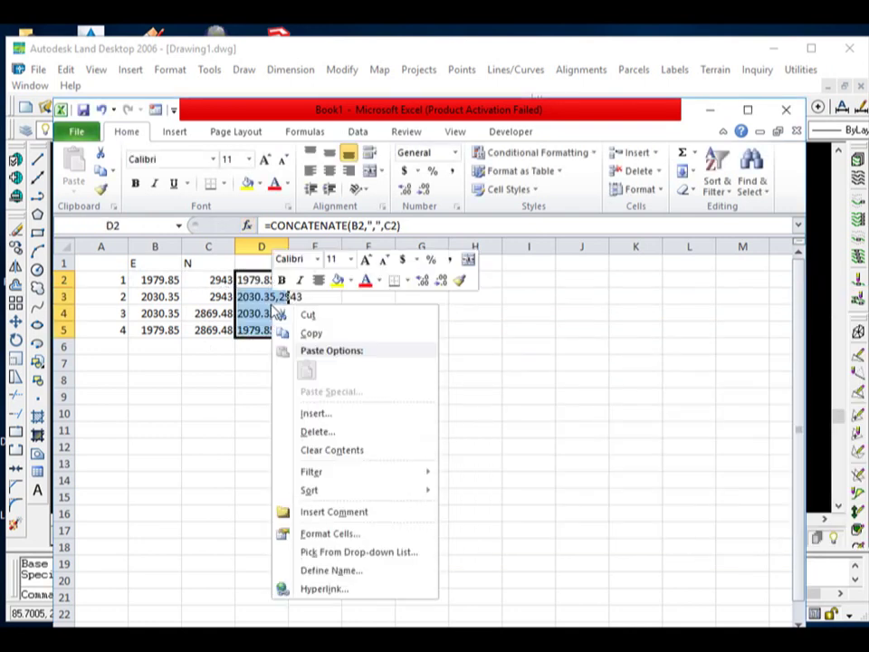
click(311, 333)
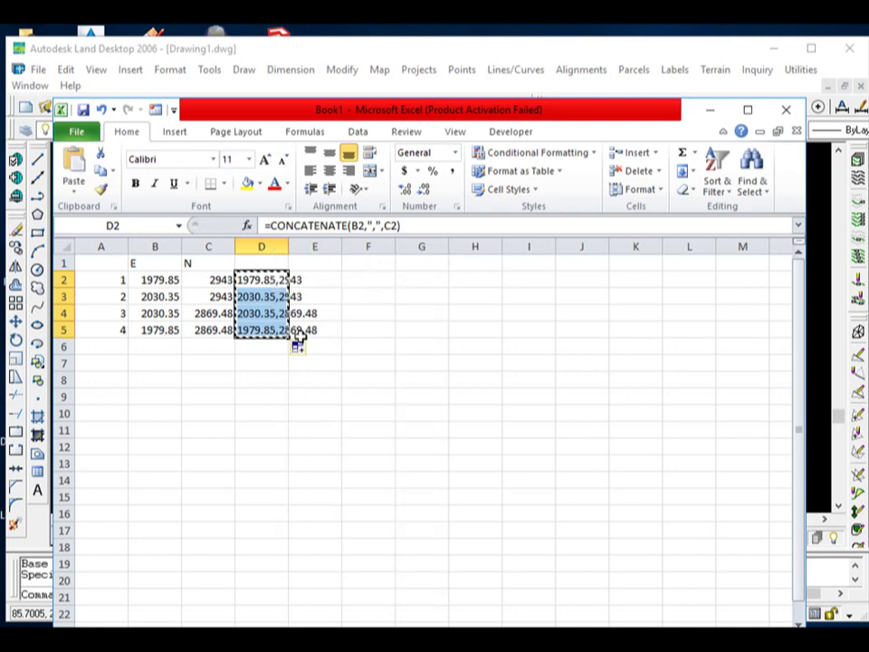
click(712, 112)
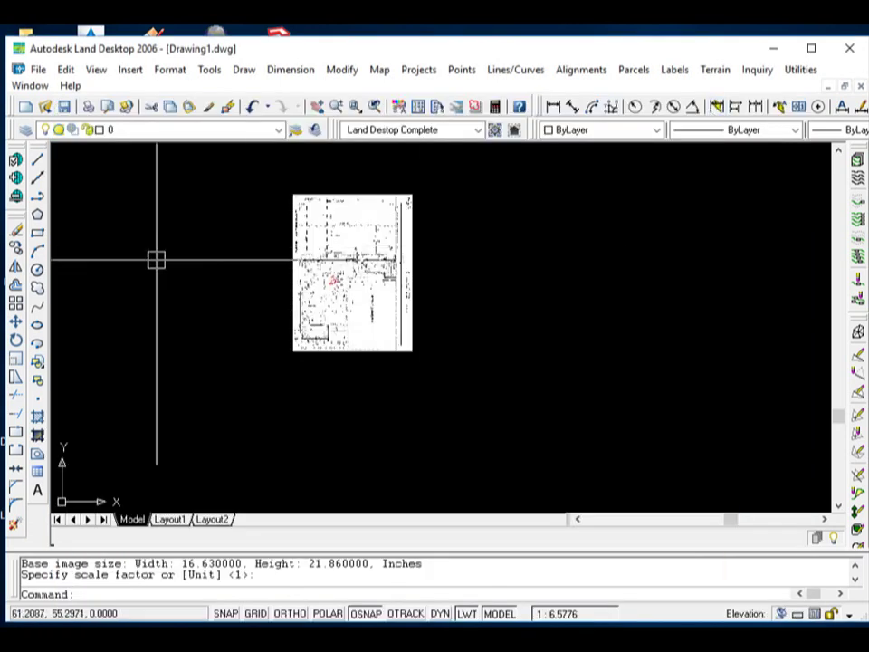
- Draw a polyline by pasting the four copied corner coordinates into the command line
click(38, 197)
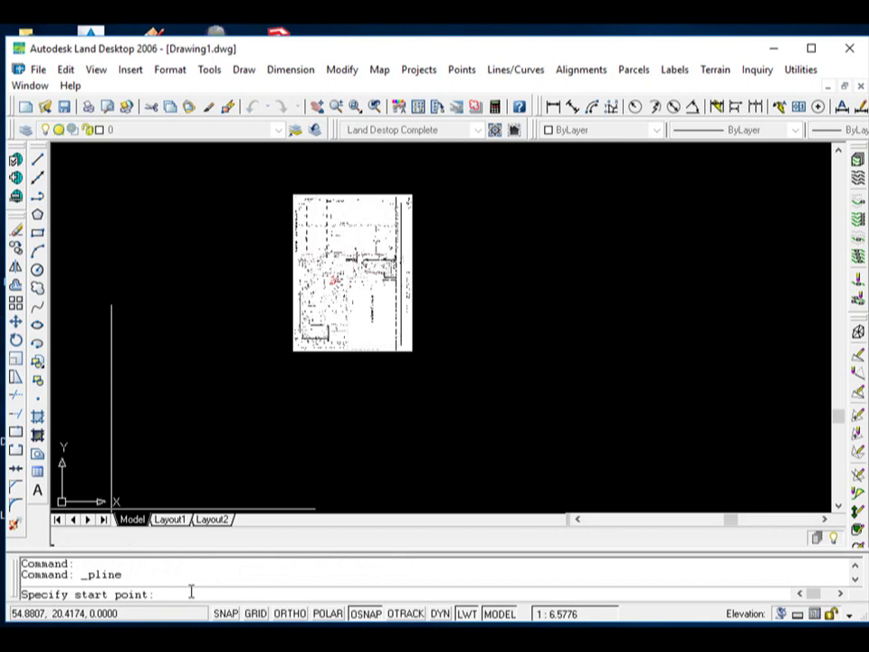
right_click(191, 592)
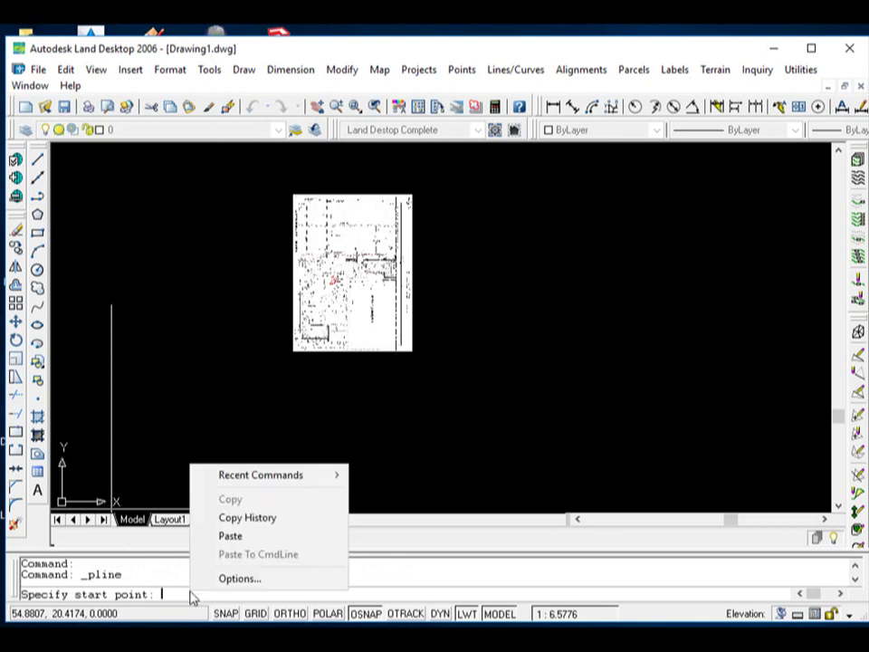
click(230, 536)
scroll(462, 154, down, 5)
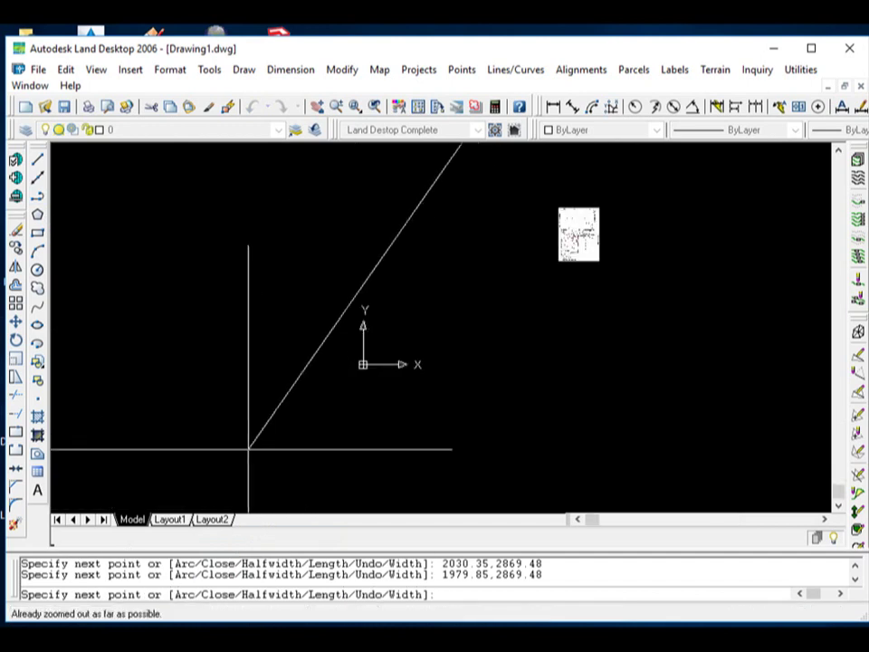
scroll(435, 326, down, 2)
middle_drag(435, 326, 415, 296)
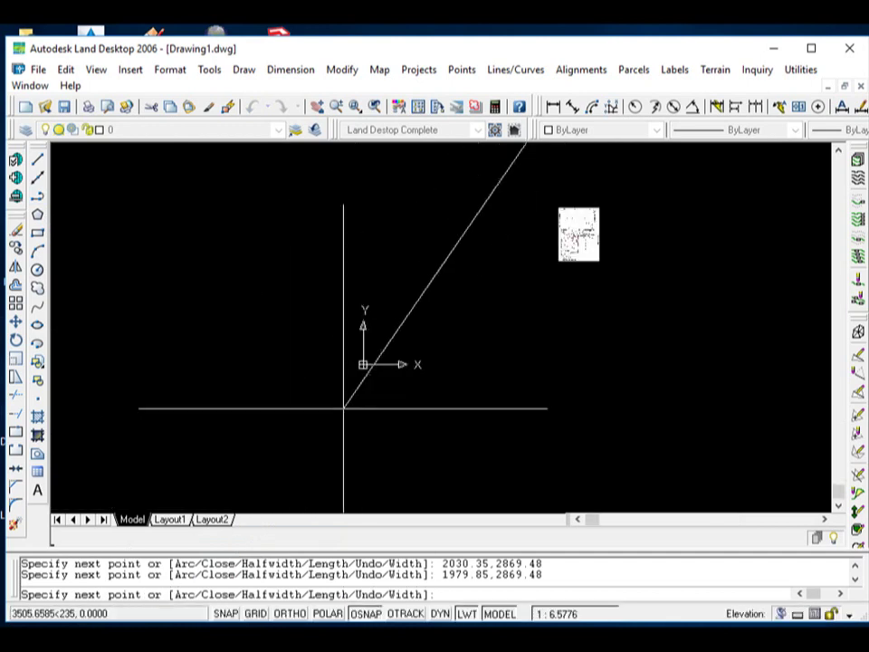
key(Return)
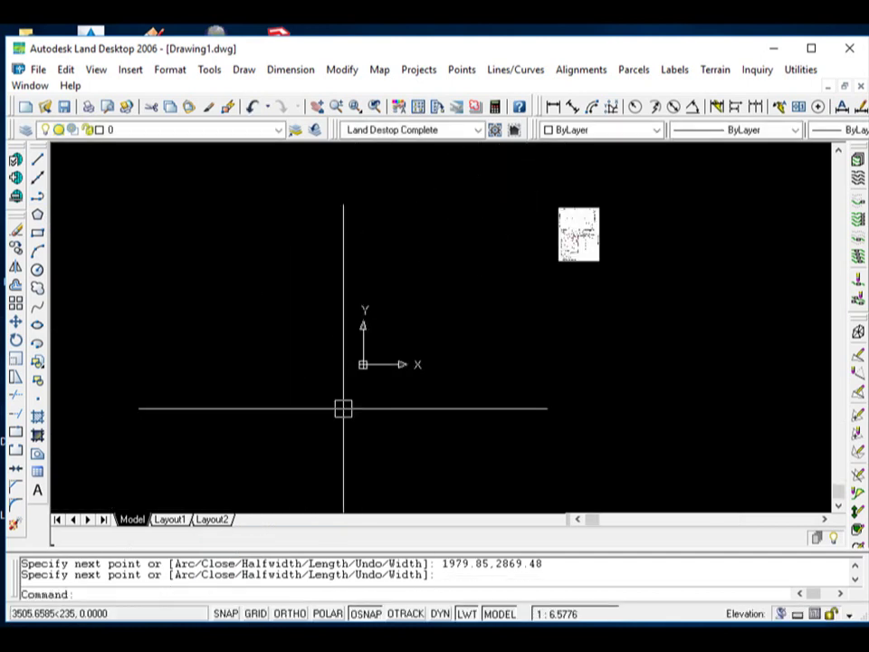
- Zoom to the drawing extents to see both the scanned image and the polyline
click(97, 71)
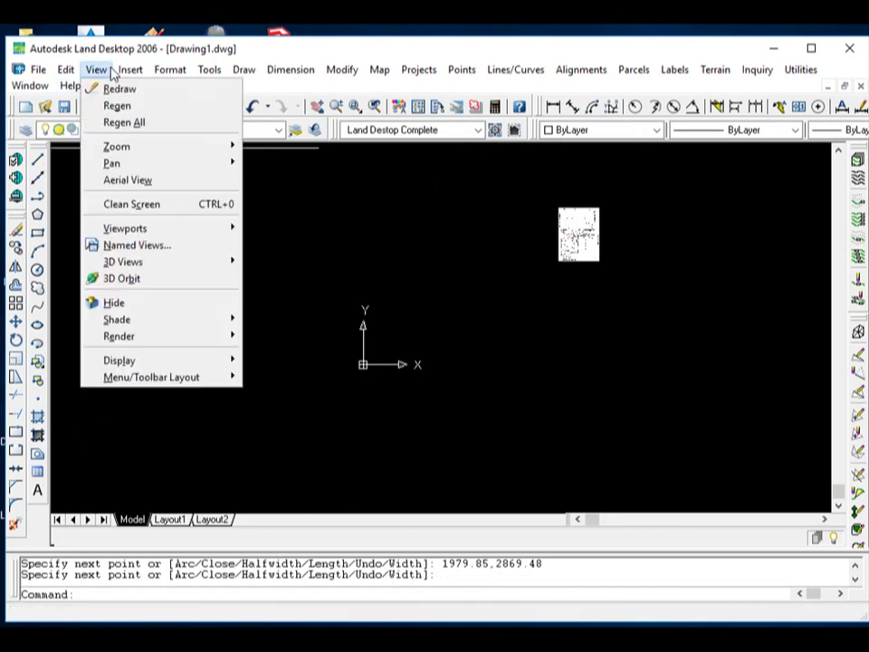
mouse_move(116, 146)
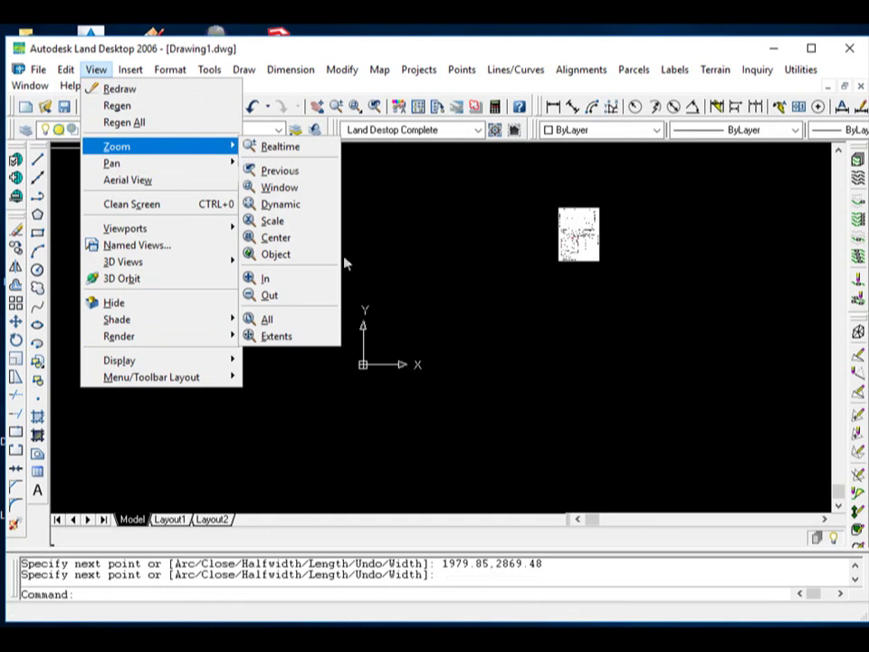
click(302, 339)
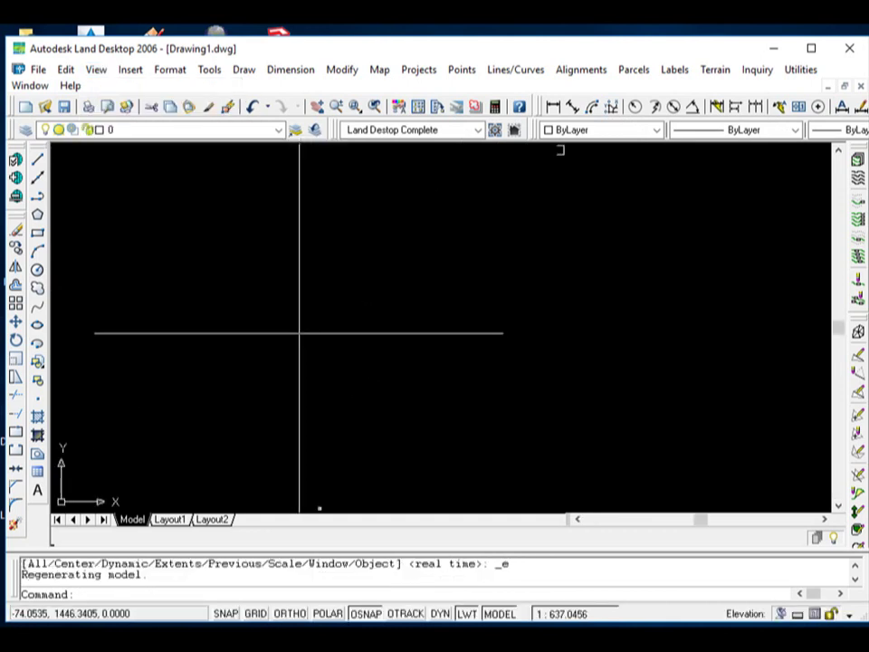
scroll(415, 287, up, 3)
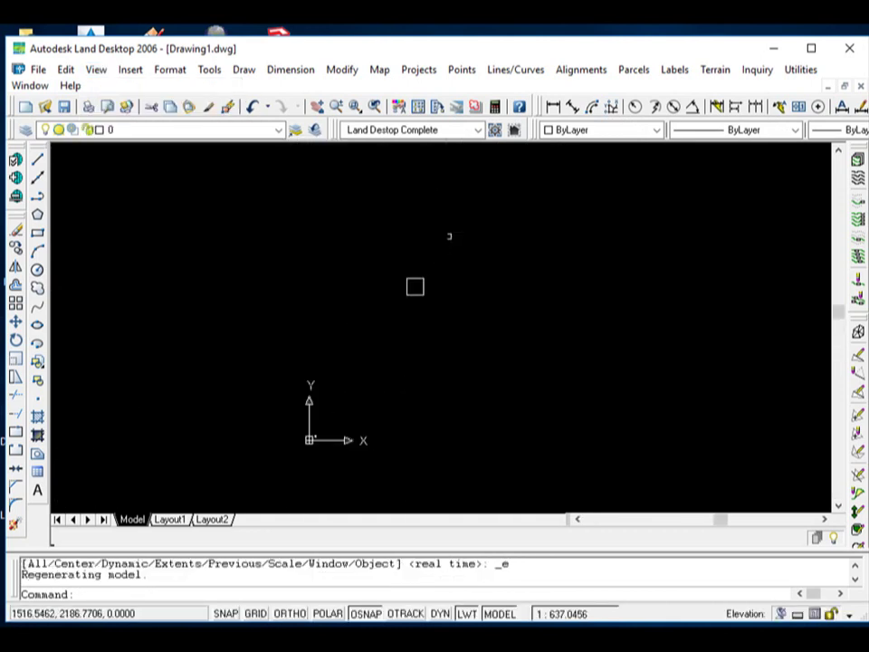
scroll(353, 432, up, 1)
scroll(192, 445, up, 3)
scroll(295, 444, up, 4)
scroll(338, 440, up, 5)
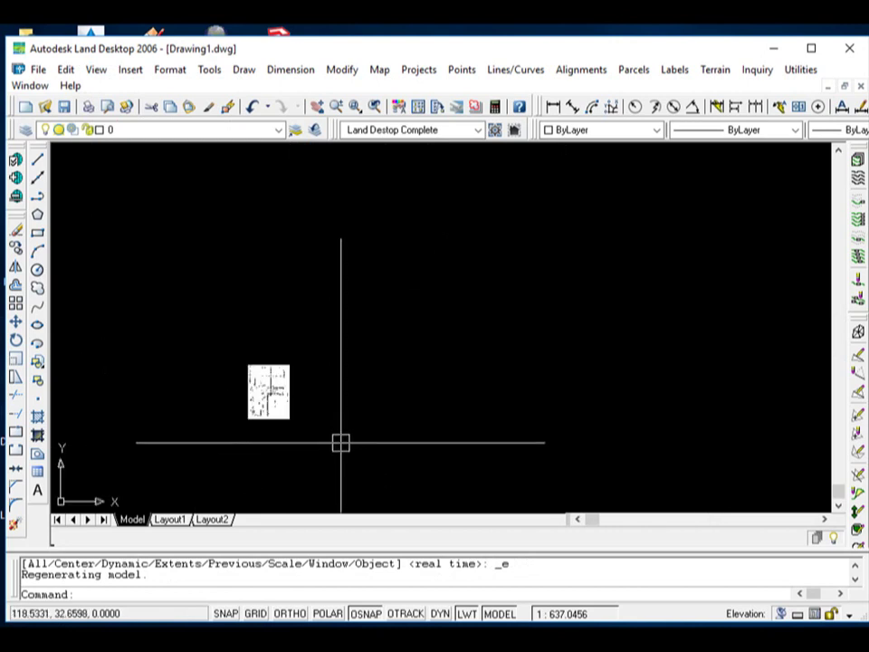
scroll(351, 442, up, 4)
- Move the scanned image from its lower-left corner to the polyline's corner
click(389, 455)
click(142, 236)
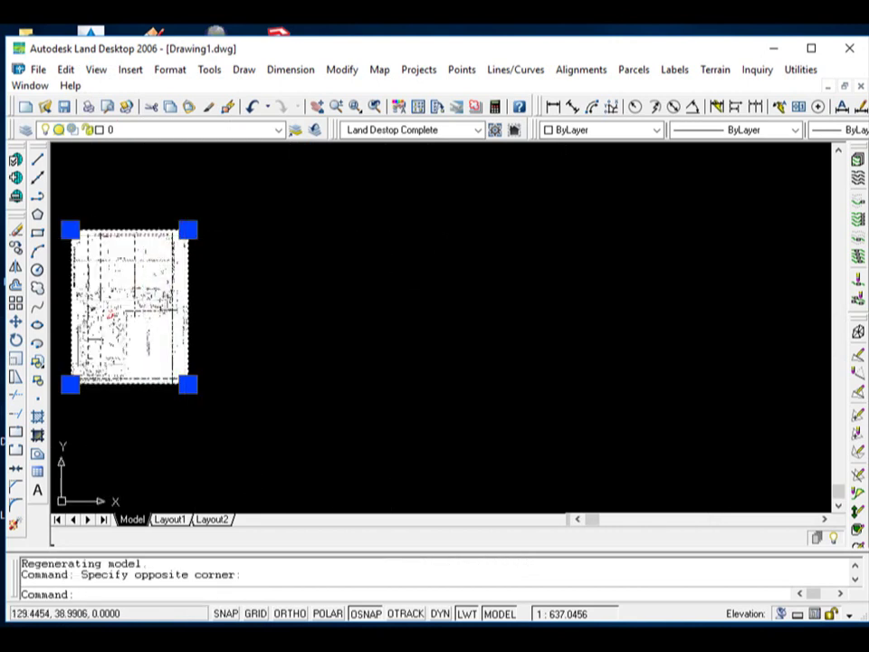
scroll(399, 417, down, 2)
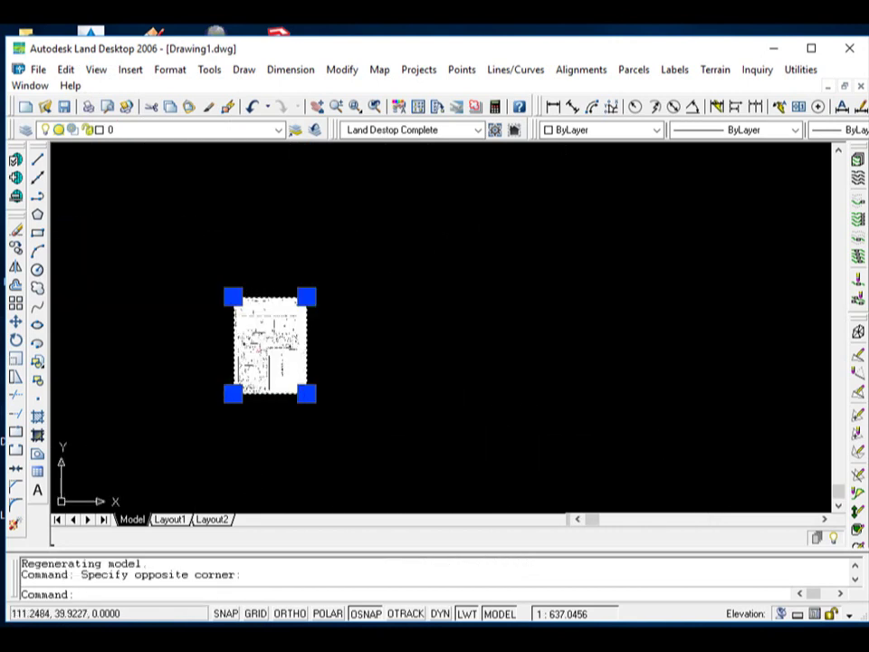
text(M)
key(Return)
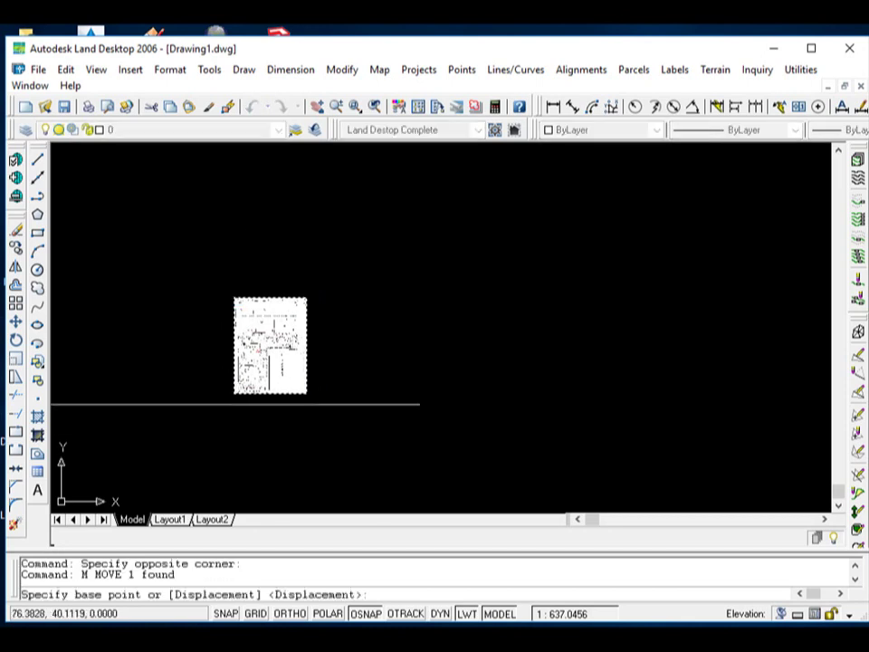
click(232, 393)
scroll(184, 440, down, 3)
scroll(187, 438, down, 2)
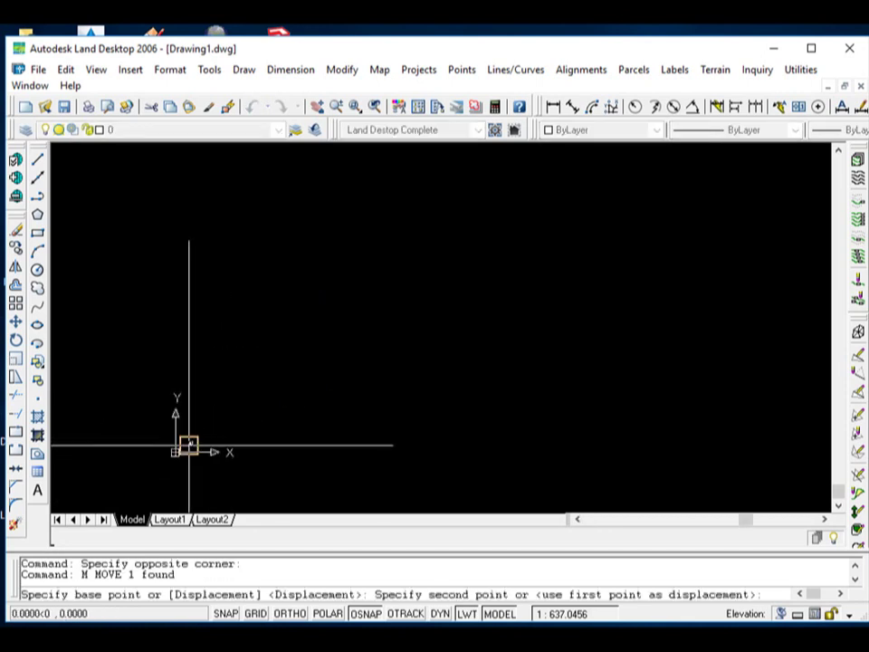
scroll(367, 163, up, 3)
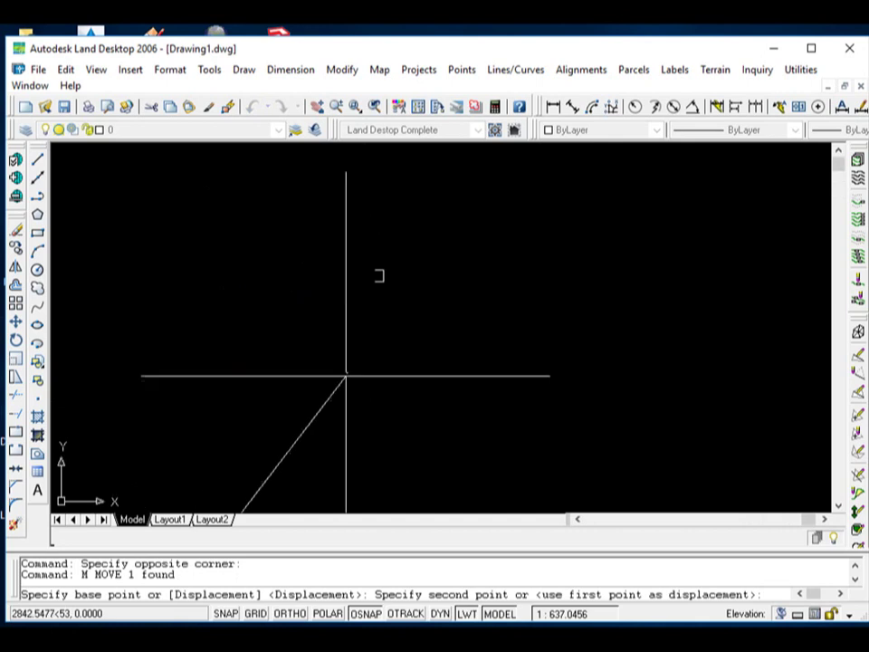
scroll(358, 317, up, 2)
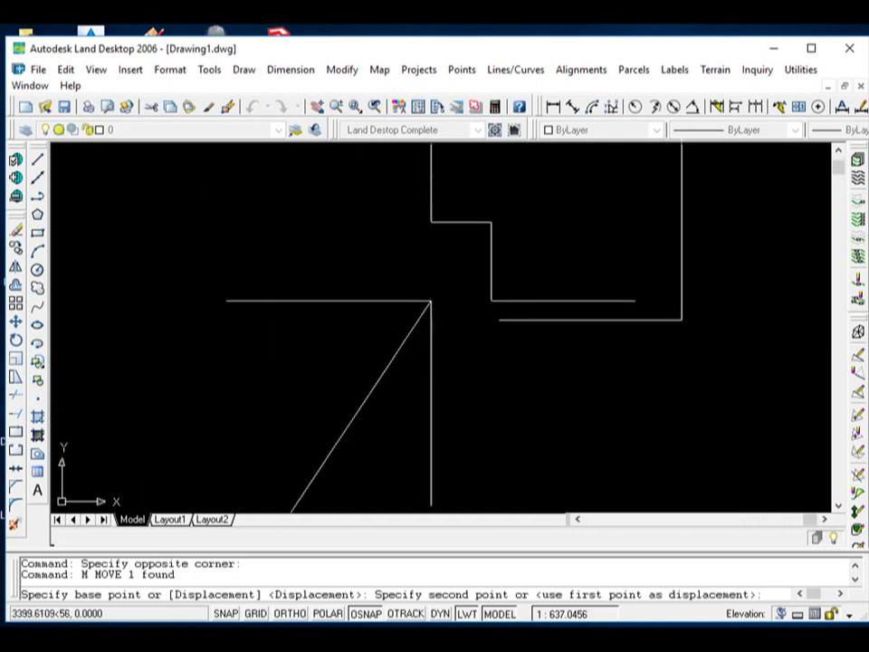
click(371, 318)
- Reselect the image and move it again with M to refine its corner placement
scroll(396, 317, up, 5)
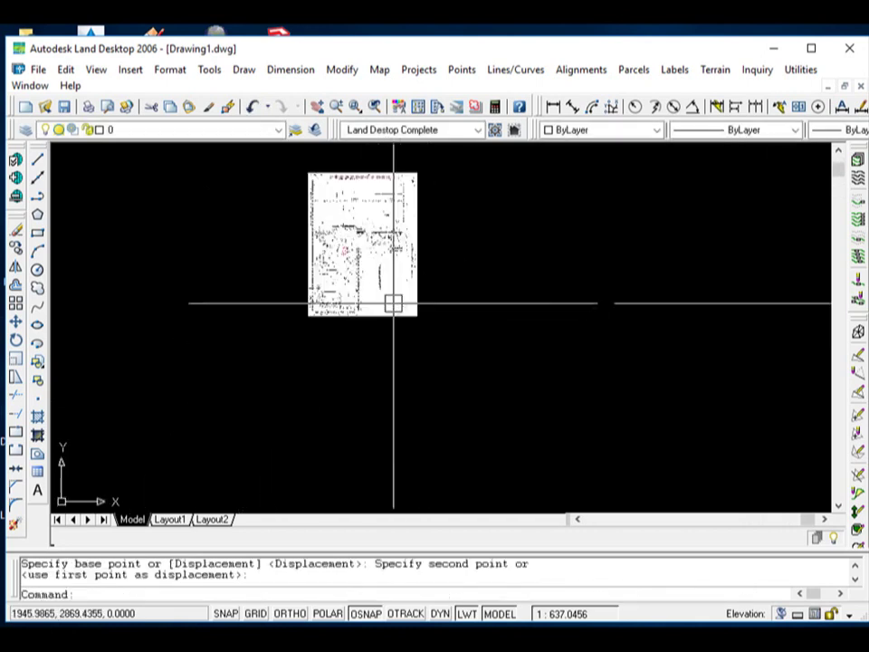
scroll(654, 331, up, 3)
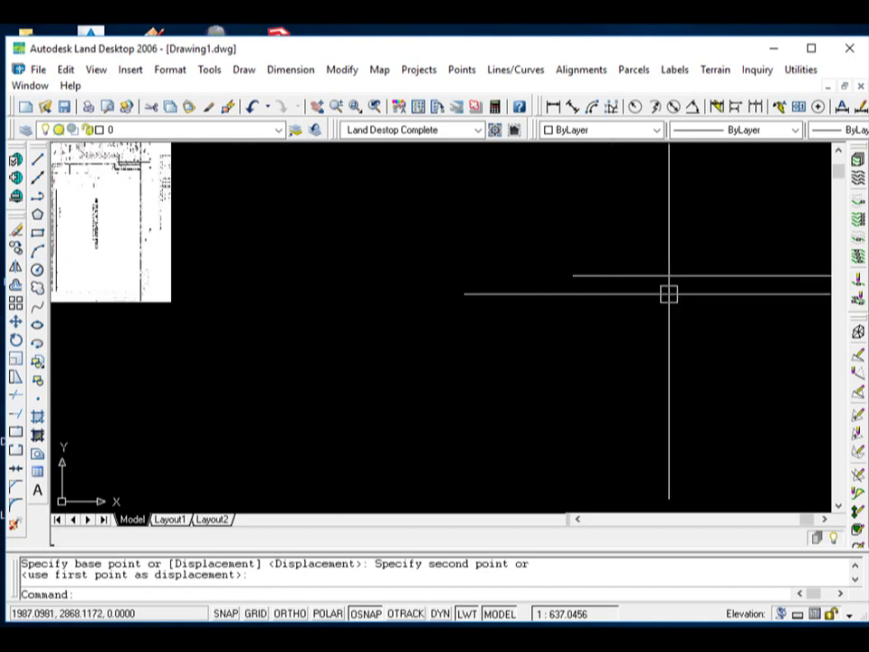
scroll(644, 268, down, 2)
scroll(644, 268, down, 1)
scroll(358, 266, up, 3)
scroll(375, 287, up, 3)
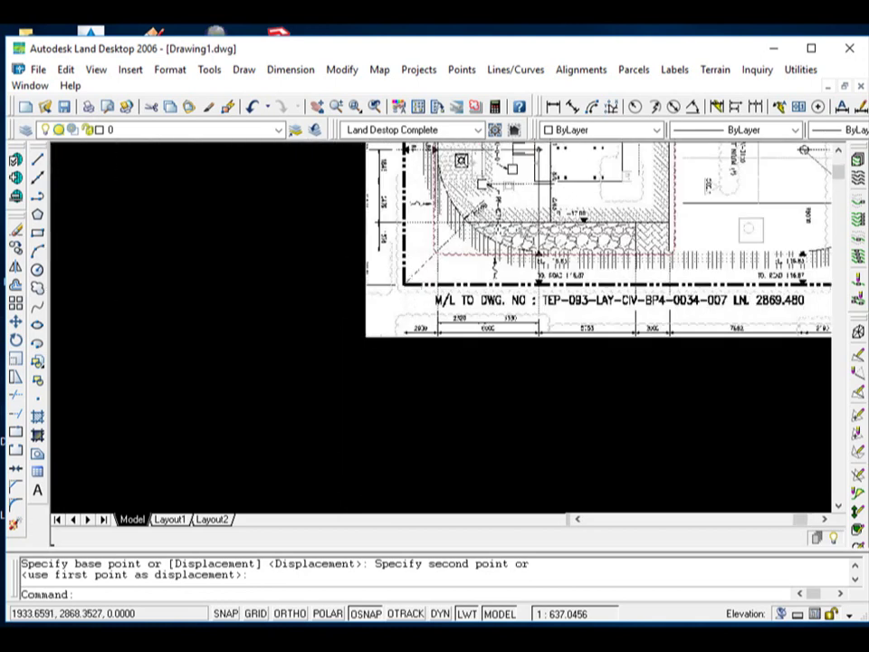
scroll(371, 293, up, 2)
scroll(380, 294, up, 3)
scroll(390, 294, down, 4)
scroll(329, 324, up, 2)
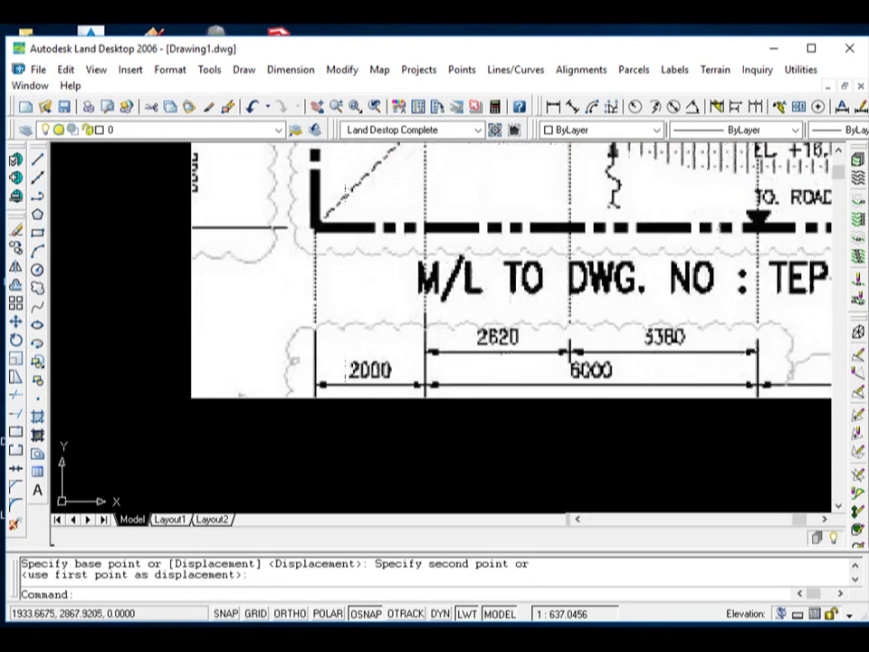
click(488, 426)
click(417, 364)
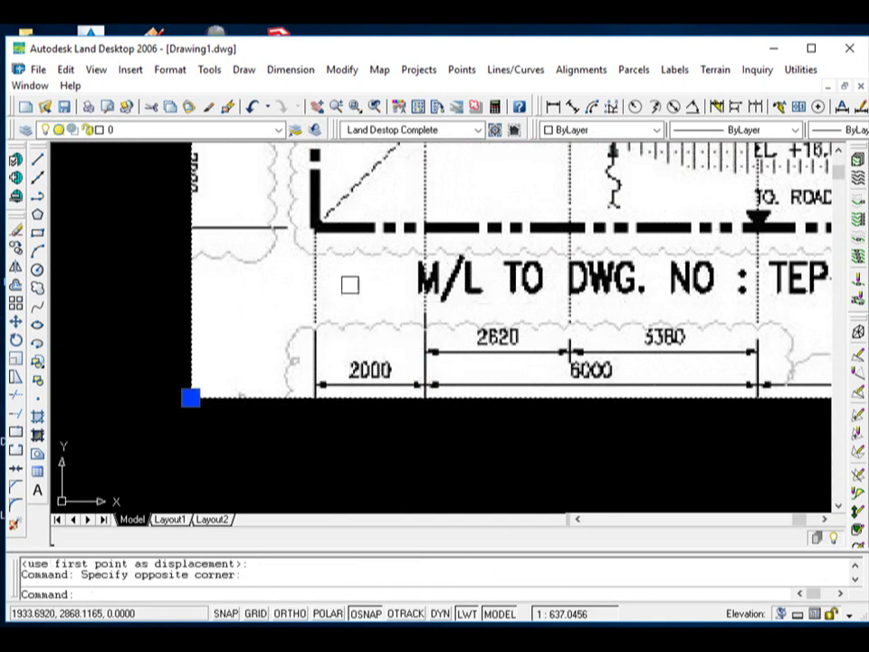
key(Escape)
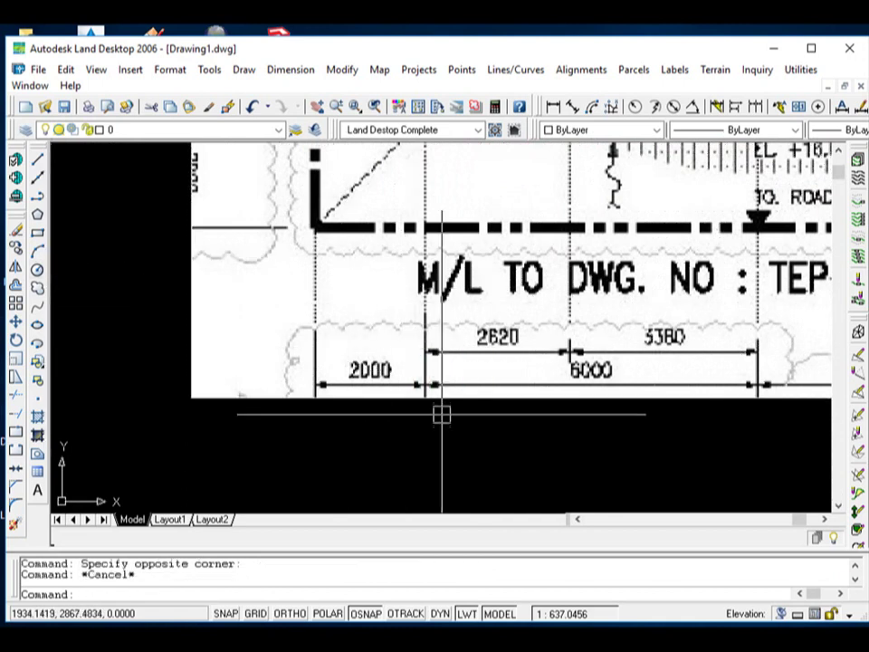
click(443, 411)
click(327, 334)
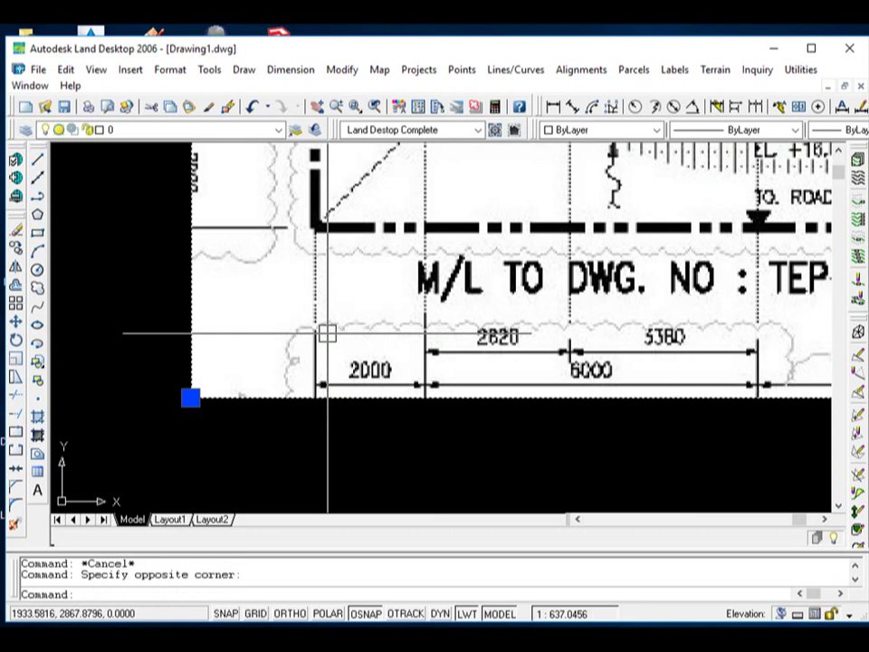
text(m)
key(Return)
scroll(321, 312, up, 3)
scroll(312, 290, up, 3)
scroll(303, 303, up, 3)
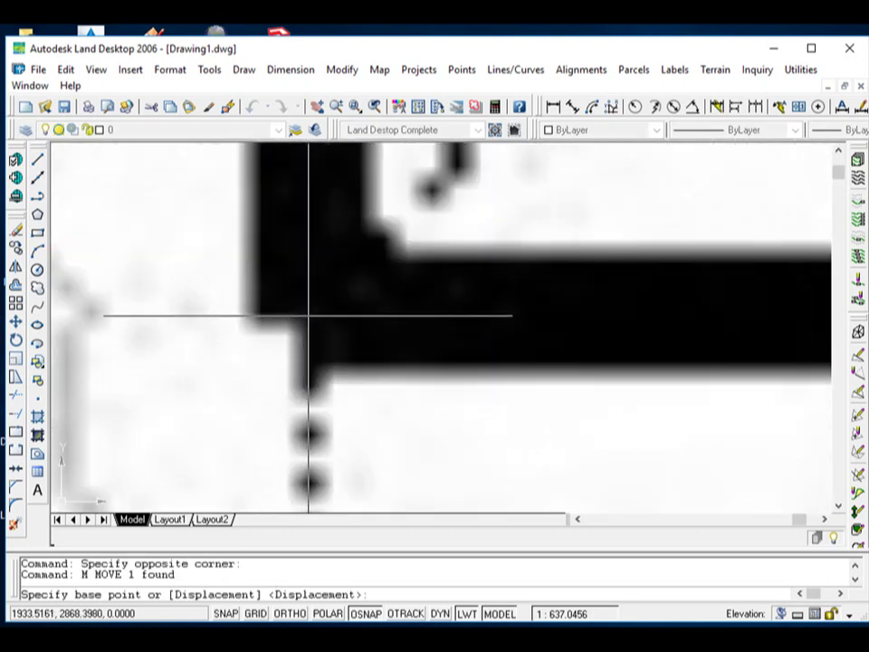
scroll(261, 297, down, 3)
scroll(240, 308, down, 3)
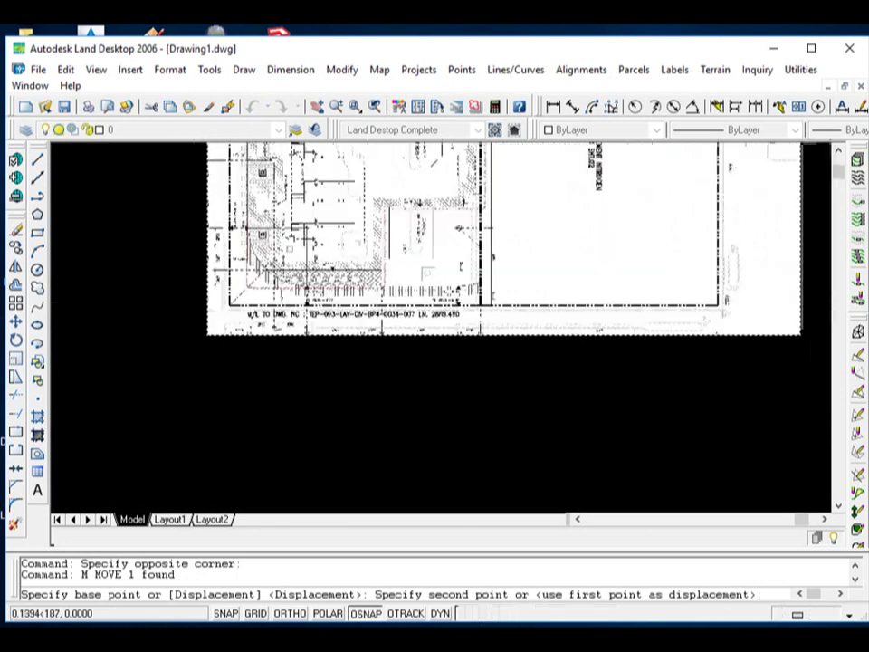
scroll(219, 315, down, 3)
scroll(470, 305, up, 3)
scroll(471, 312, up, 2)
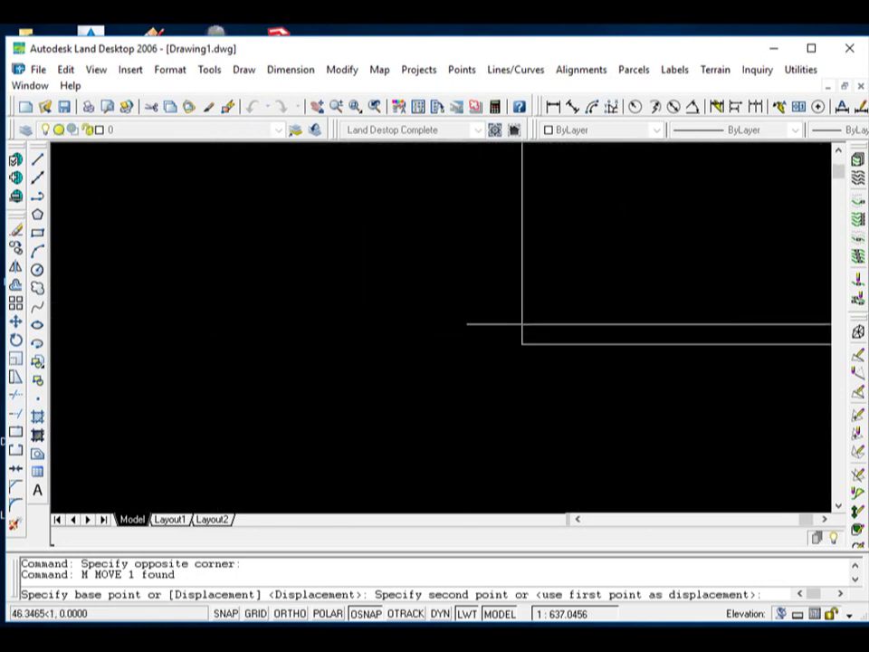
scroll(380, 344, up, 2)
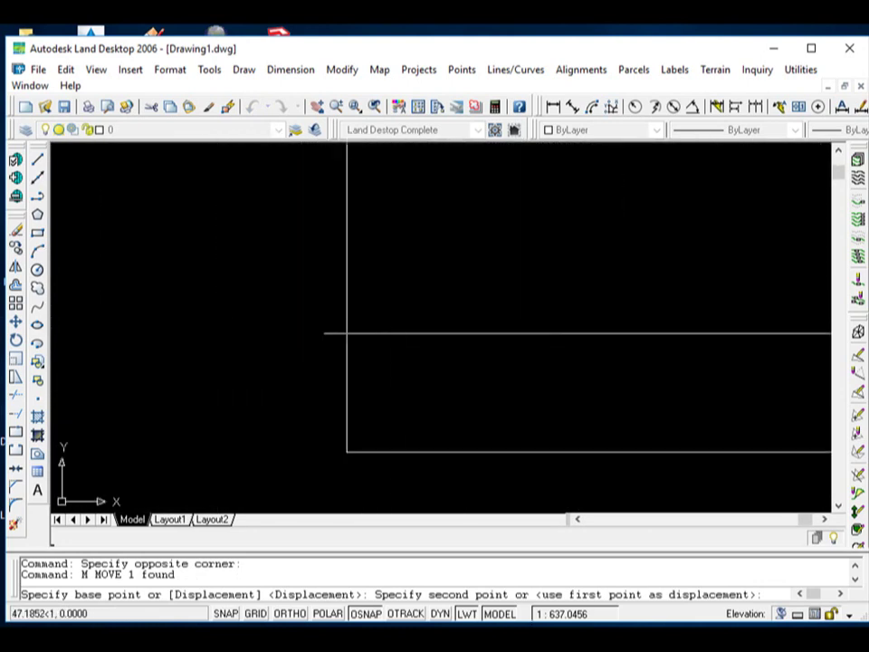
click(404, 339)
- Zoom out to check the placement and begin window-selecting the boundary lines
scroll(266, 358, down, 3)
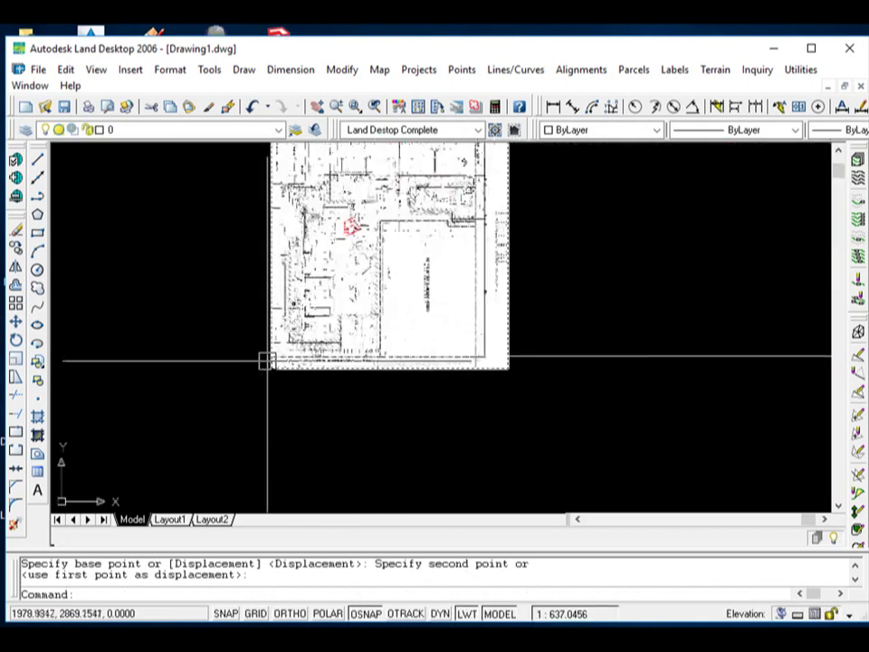
scroll(265, 358, down, 3)
scroll(265, 359, down, 2)
scroll(408, 380, down, 1)
scroll(428, 229, up, 1)
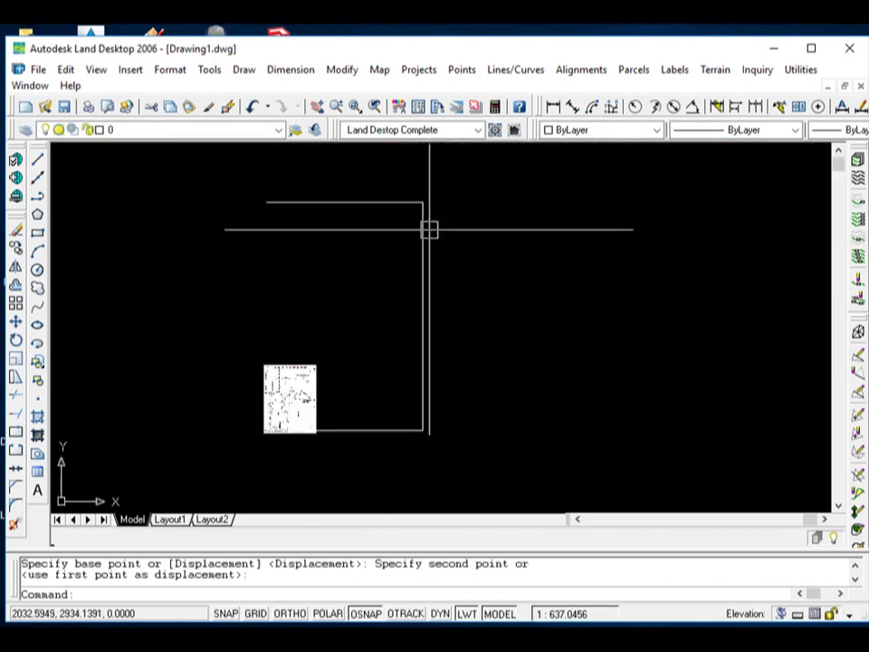
scroll(433, 231, up, 1)
click(460, 267)
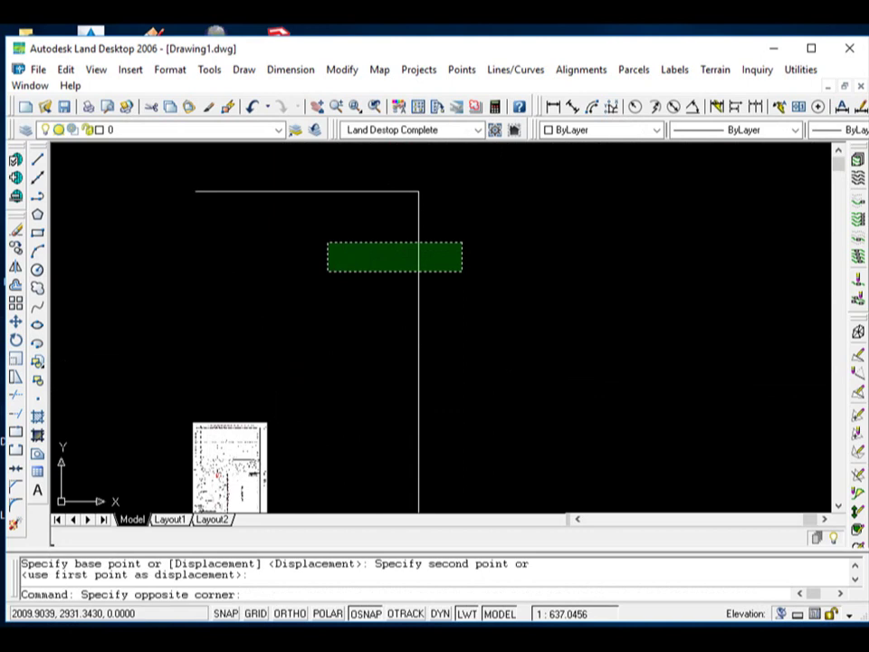
- Select the white boundary polyline and set its colour to Magenta and lineweight to 0.50
click(328, 242)
scroll(399, 195, down, 4)
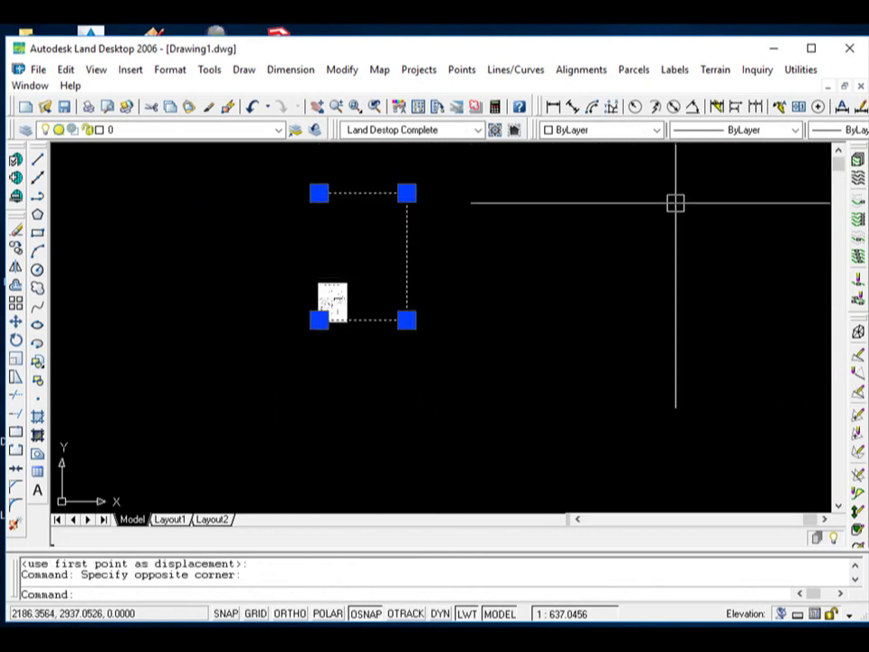
click(639, 133)
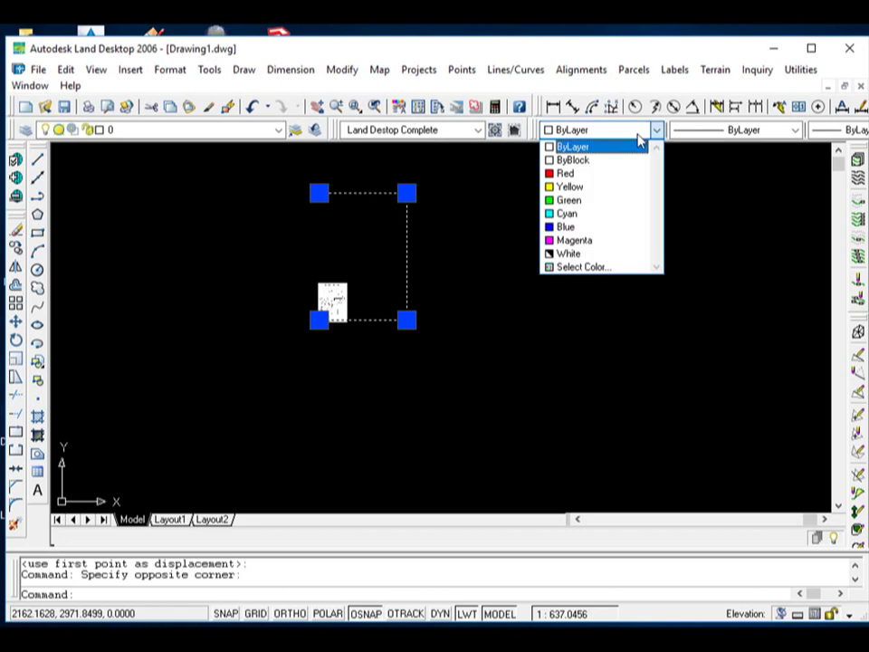
click(585, 243)
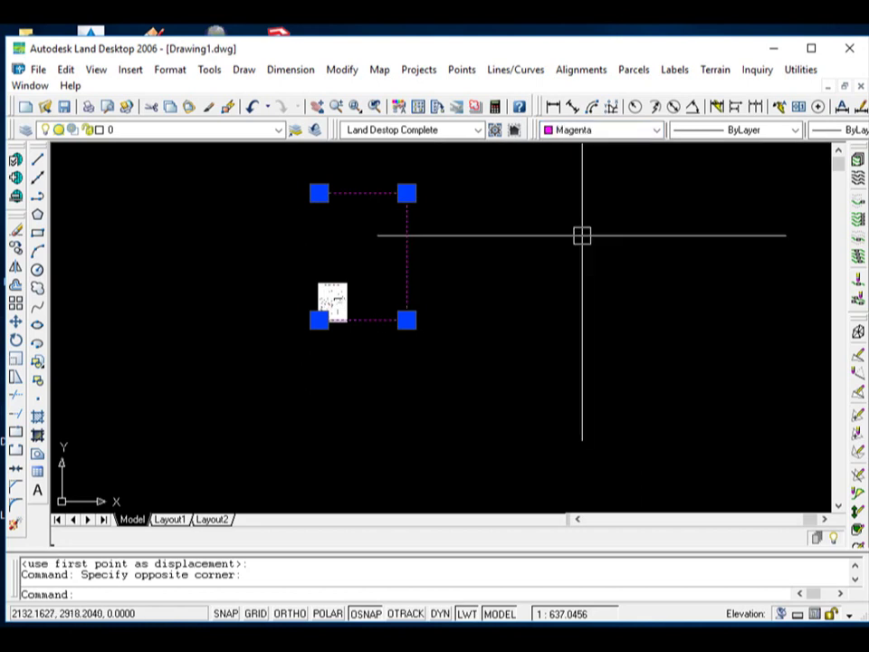
click(784, 133)
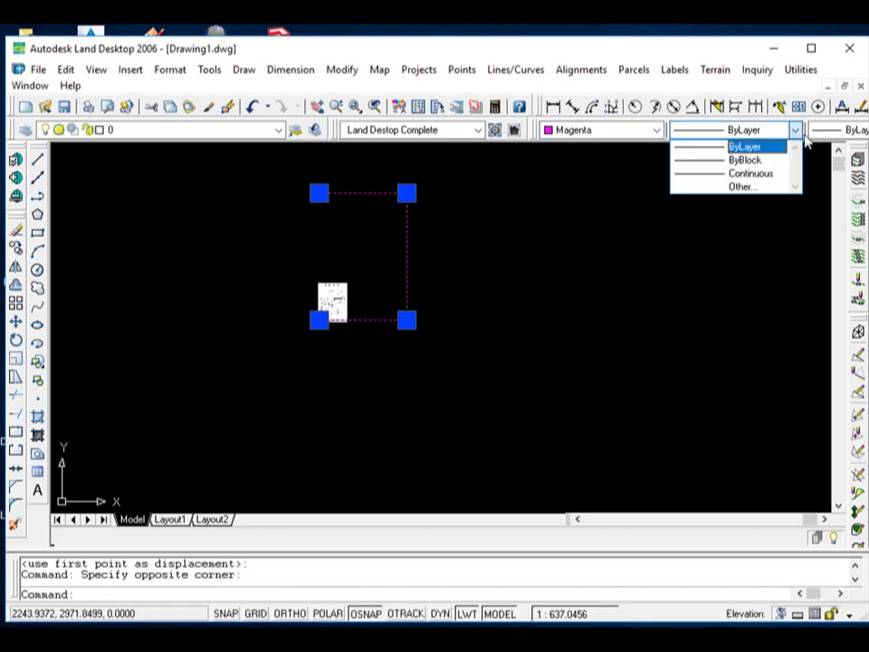
click(824, 132)
click(825, 132)
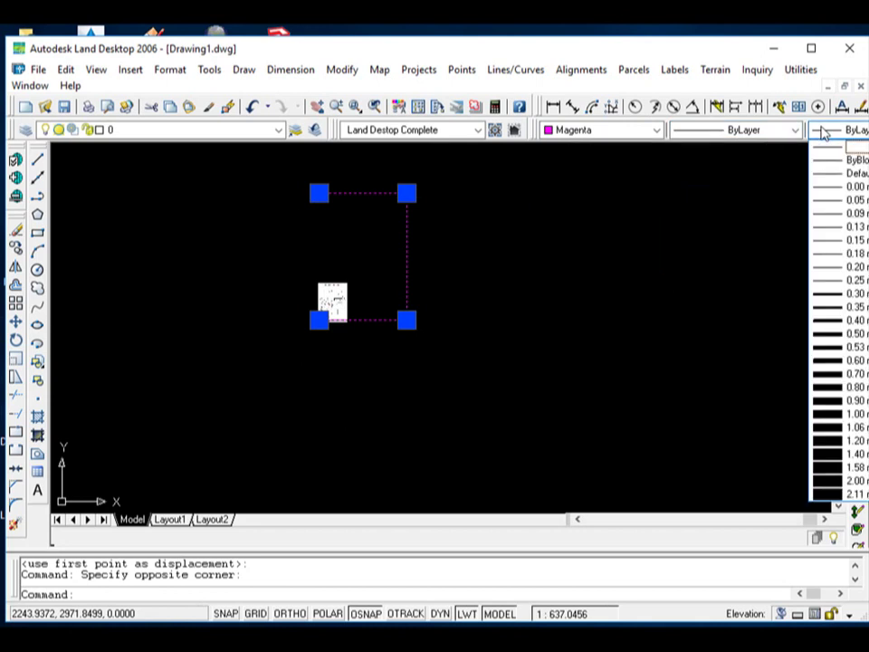
click(834, 334)
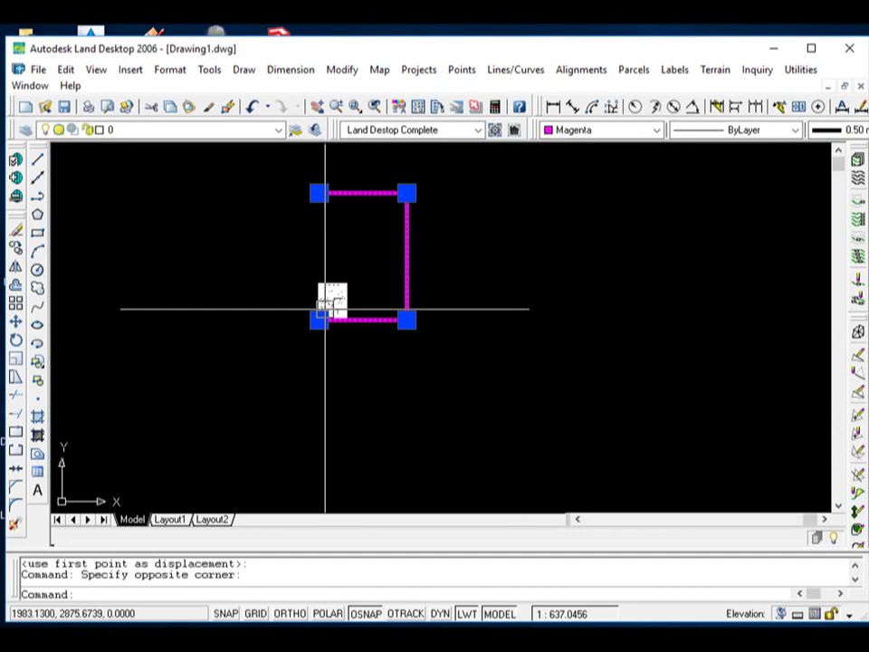
scroll(326, 309, up, 6)
scroll(397, 369, down, 2)
- Select the scanned plan image and begin a resize, then cancel the unfinished attempt
scroll(398, 369, up, 3)
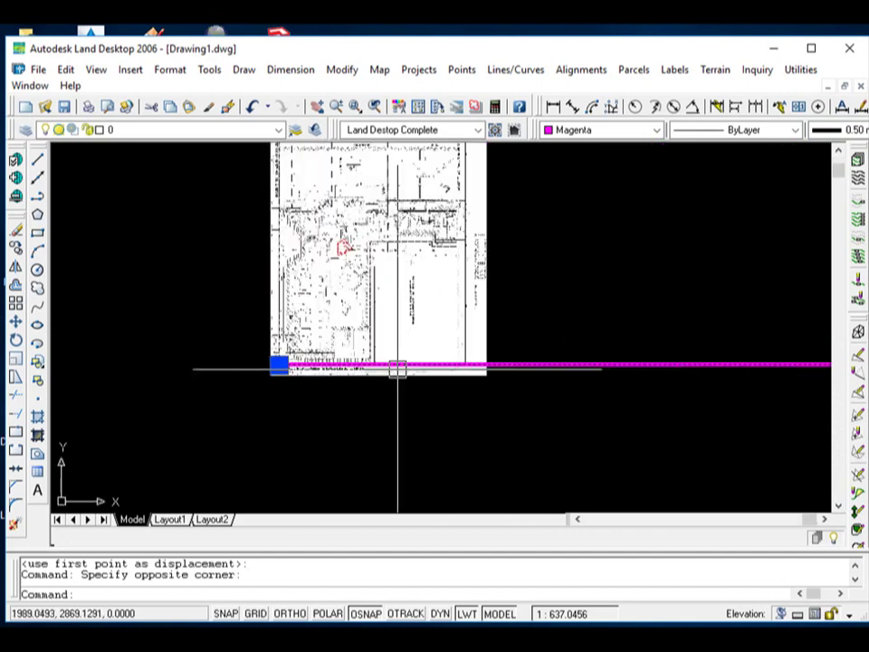
key(Escape)
scroll(397, 368, up, 3)
scroll(397, 369, down, 1)
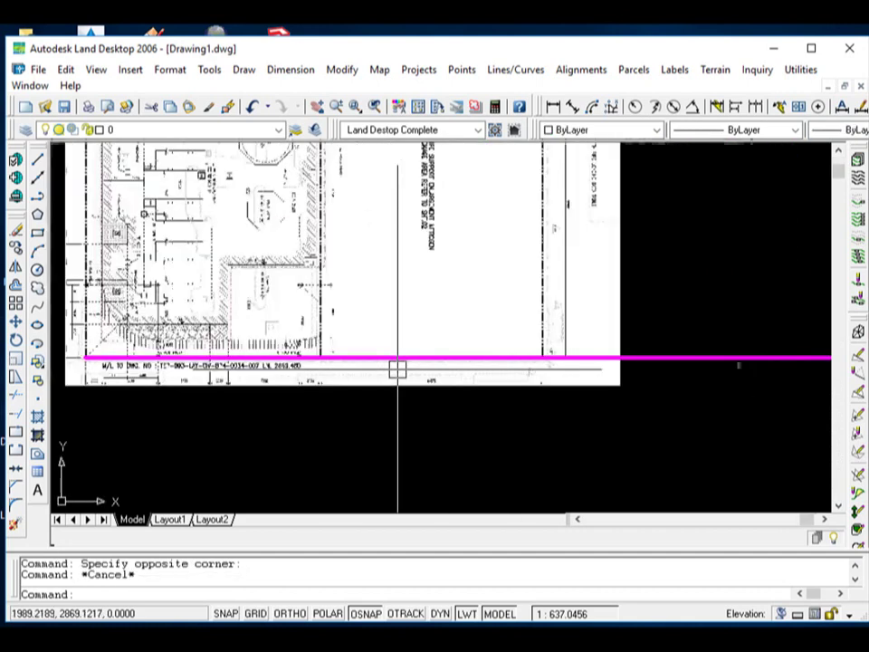
scroll(438, 307, down, 3)
scroll(534, 296, up, 1)
click(535, 296)
click(369, 277)
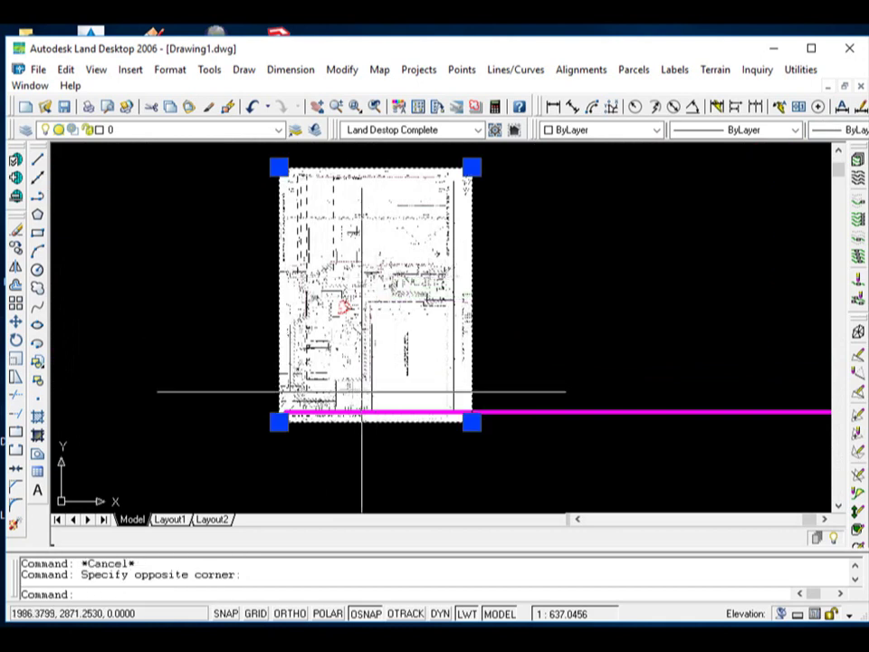
scroll(361, 392, down, 4)
scroll(362, 385, up, 1)
scroll(363, 383, up, 3)
scroll(312, 433, down, 4)
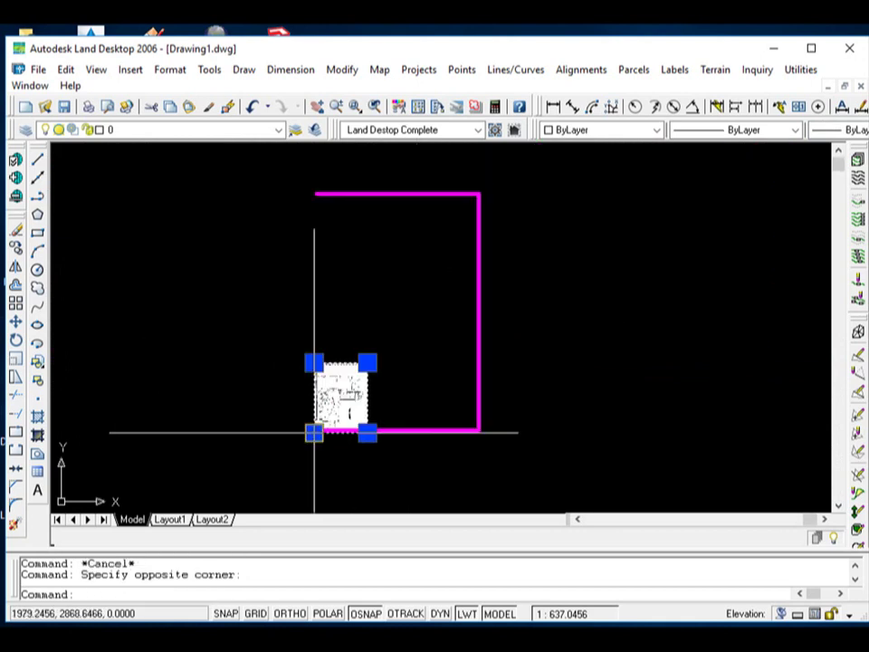
scroll(334, 378, down, 2)
scroll(335, 407, up, 1)
text(SD)
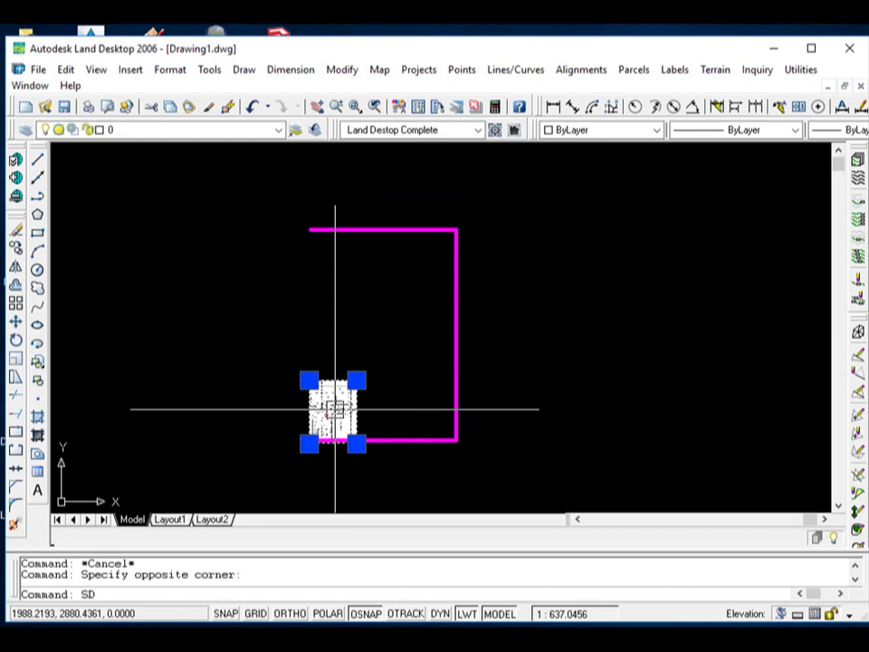
key(Return)
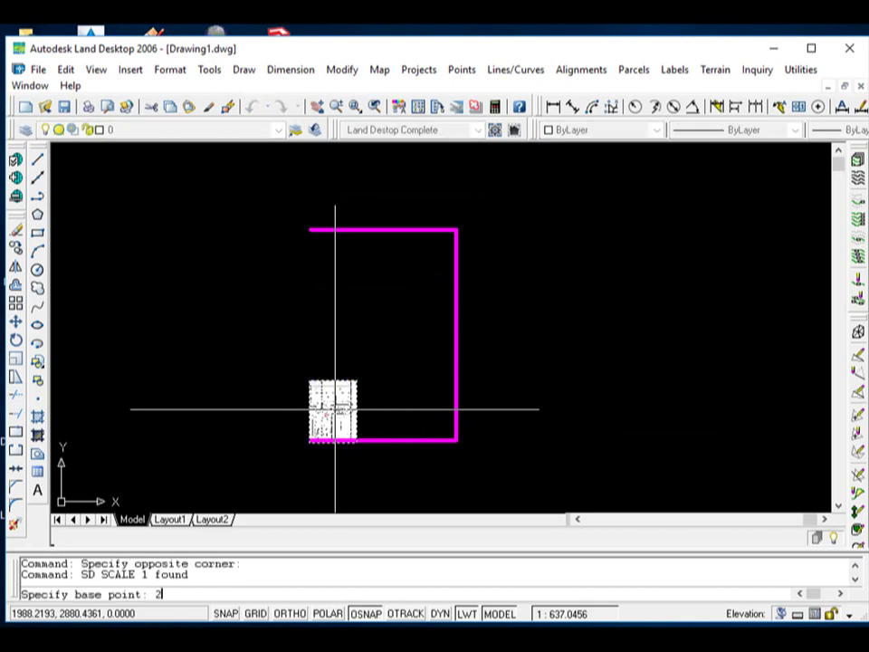
key(Return)
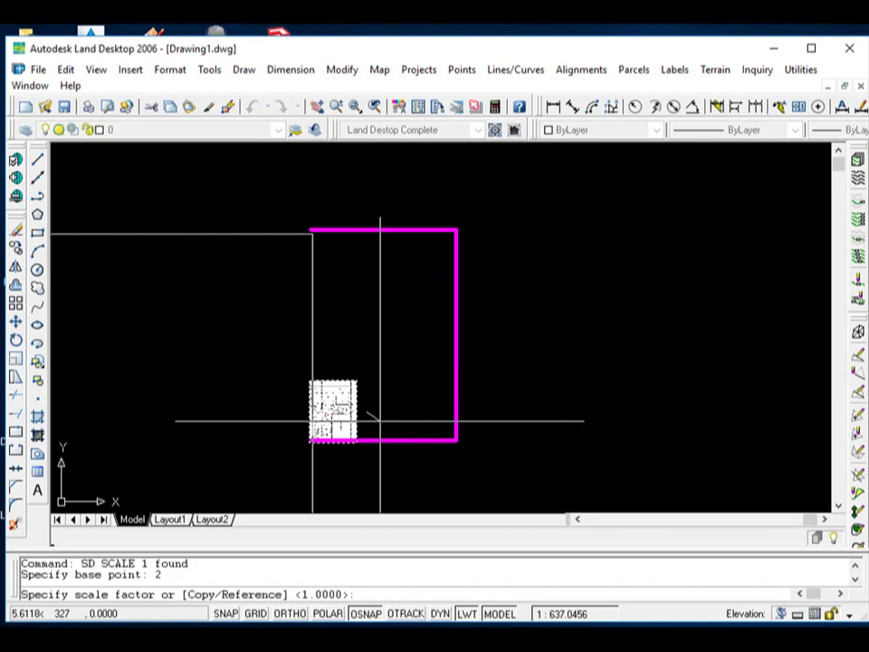
key(Escape)
- Reselect the plan image and scale it by 2 from its lower-left corner
scroll(334, 391, up, 4)
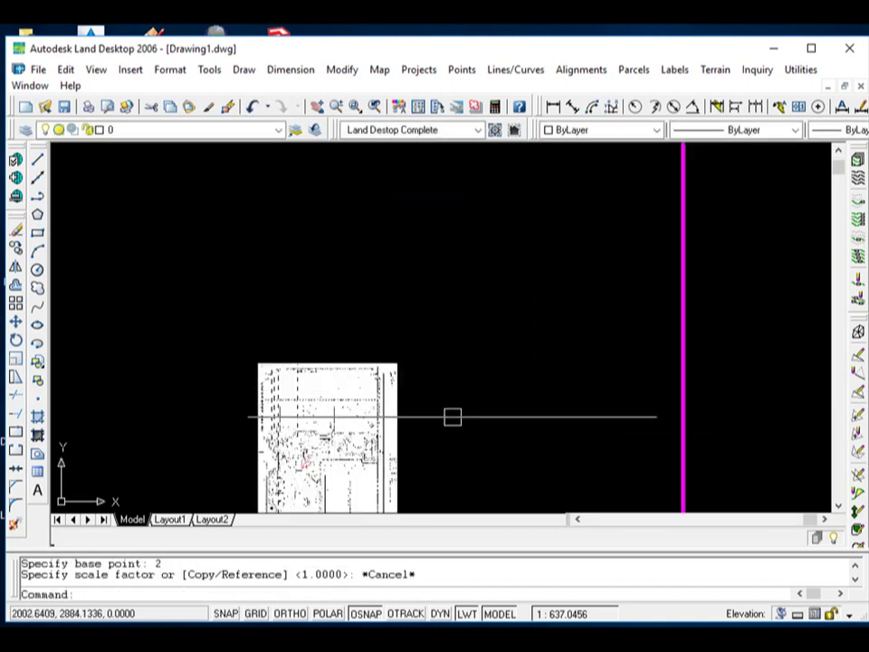
click(418, 437)
click(295, 369)
scroll(362, 325, down, 5)
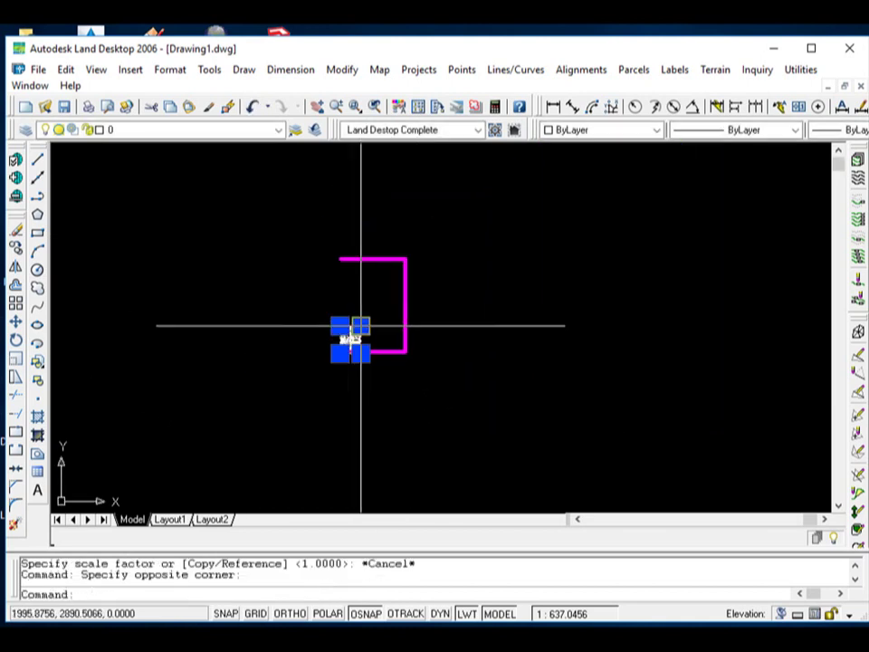
text(SD)
key(Return)
scroll(331, 354, up, 5)
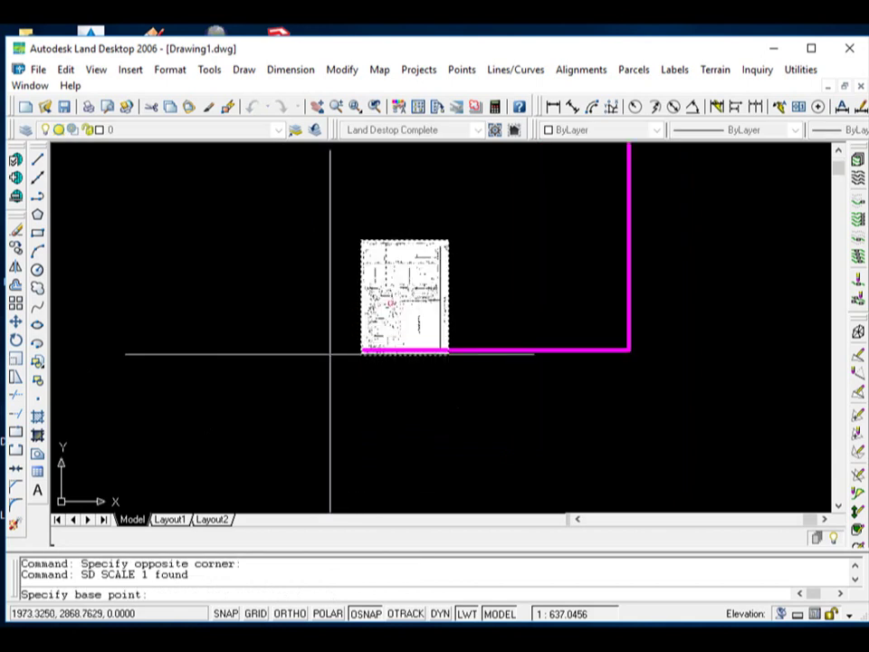
click(362, 352)
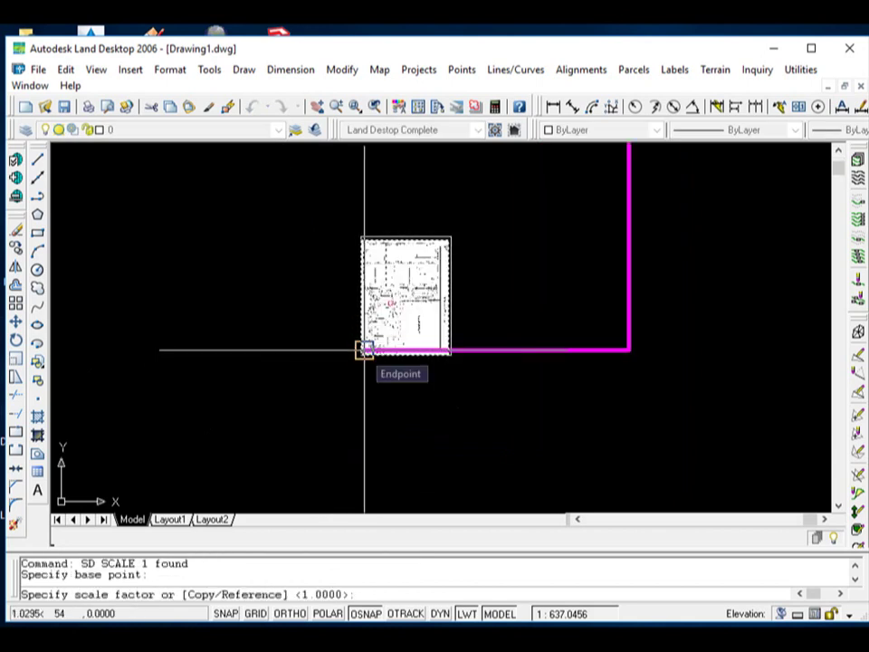
text(2)
key(Return)
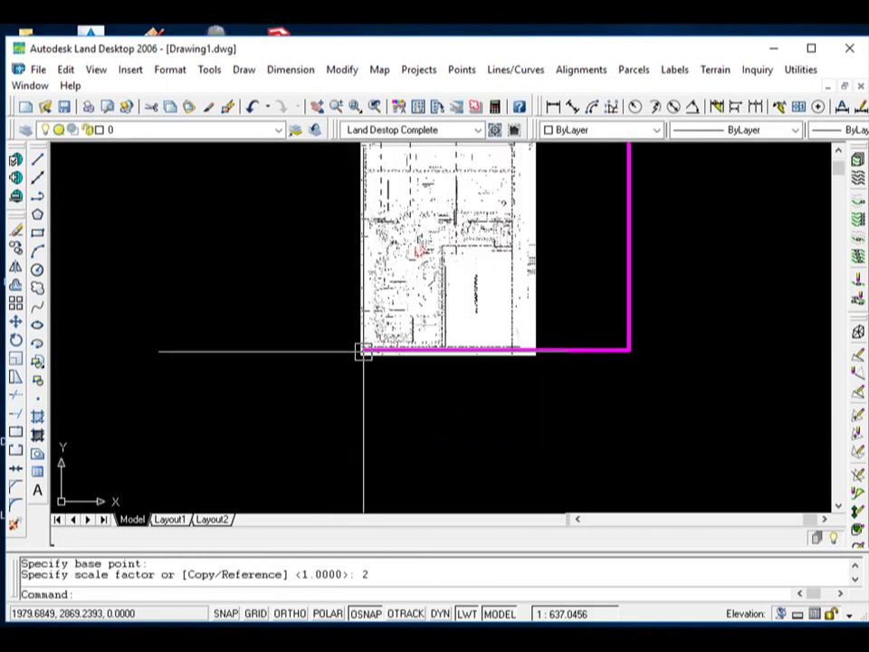
- Double the plan image's size a second time, again anchored at its lower-left corner
scroll(428, 380, down, 2)
scroll(430, 378, down, 2)
scroll(464, 301, up, 5)
scroll(463, 301, up, 2)
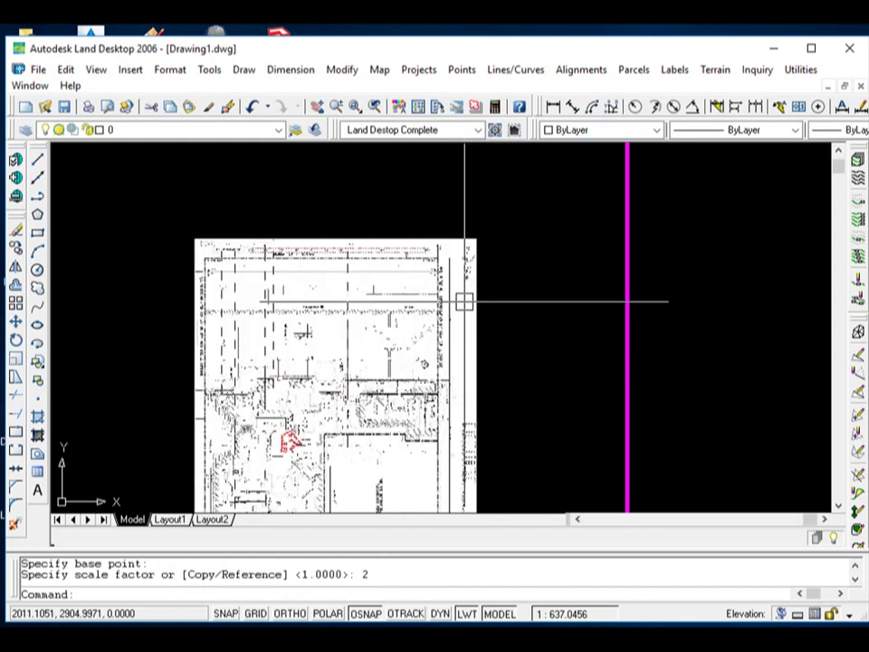
scroll(465, 250, down, 6)
scroll(454, 217, up, 2)
scroll(454, 297, down, 4)
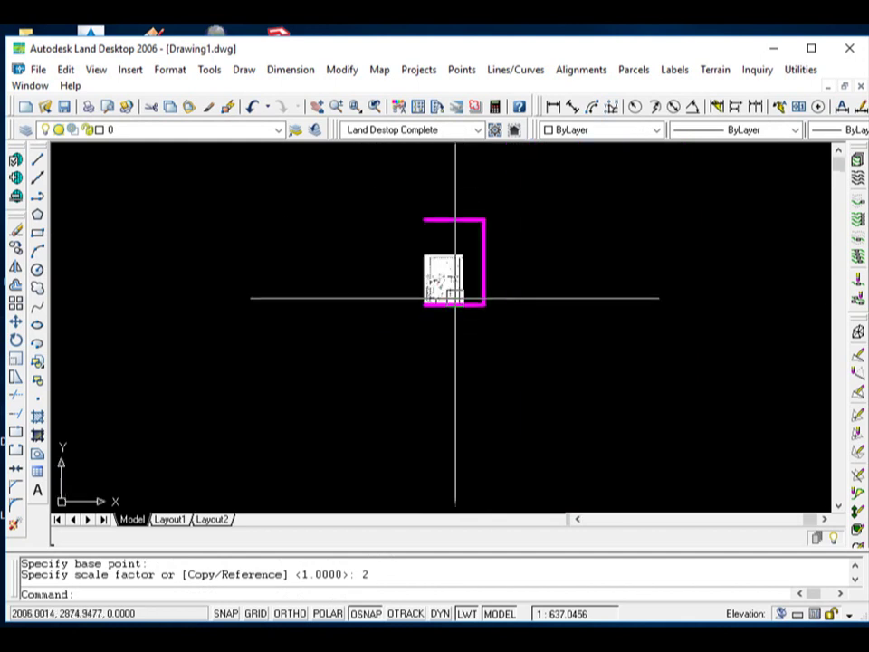
scroll(455, 277, up, 4)
scroll(470, 280, up, 3)
scroll(498, 303, down, 4)
click(495, 313)
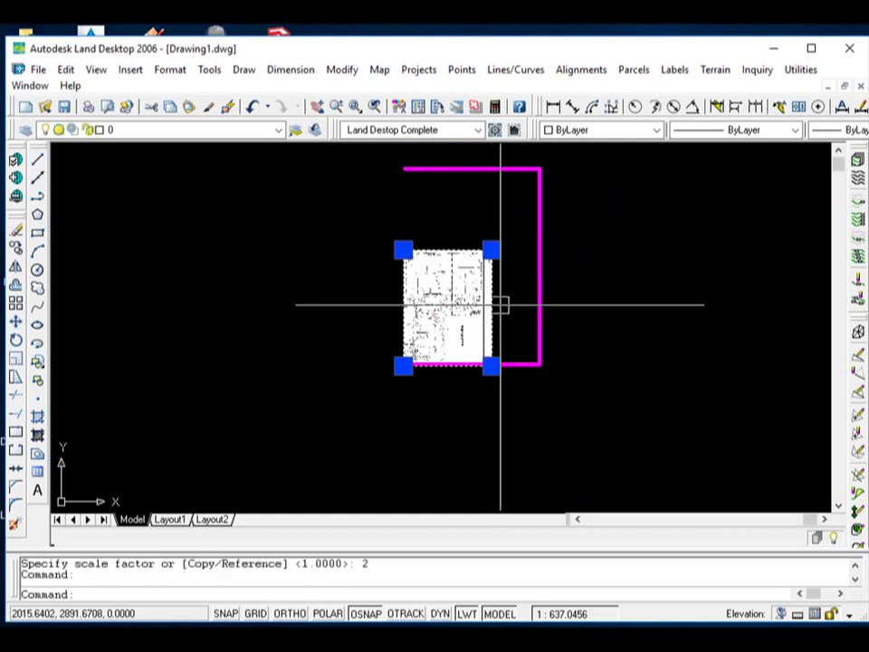
text(SD)
key(Return)
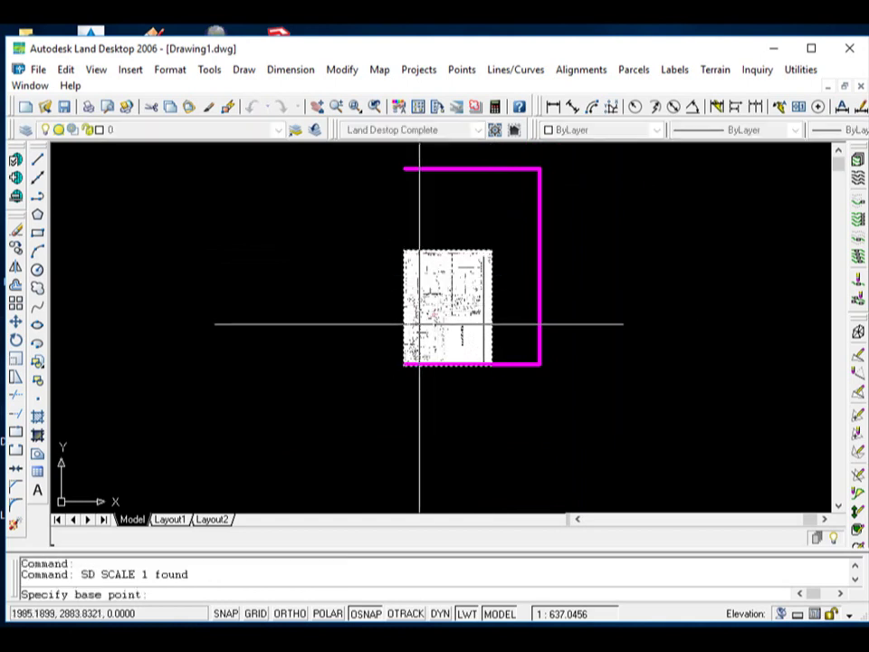
click(403, 366)
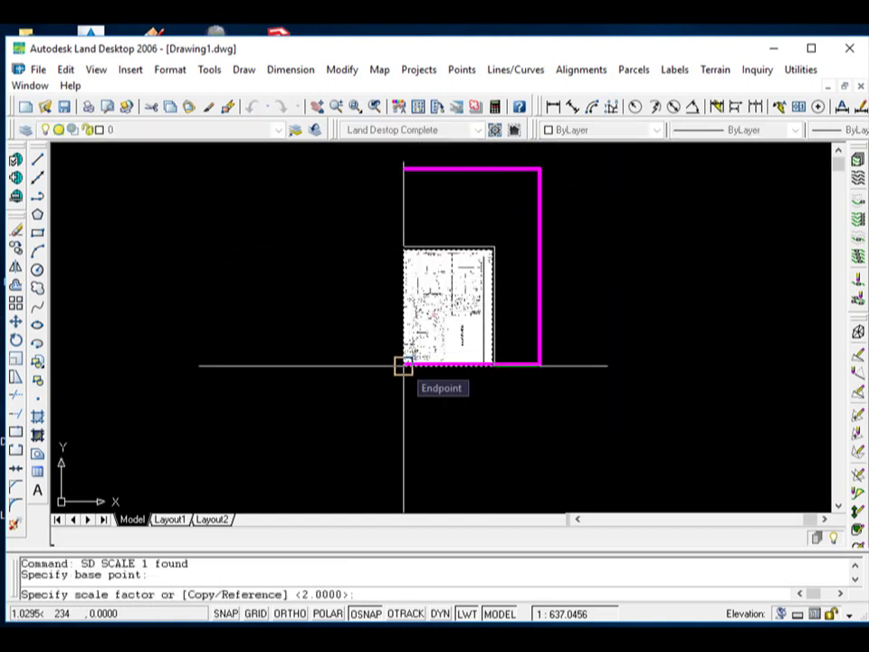
key(Return)
- Zoom into the image's lower-left area and start a crossing window over its edge
scroll(448, 411, down, 4)
scroll(494, 288, up, 6)
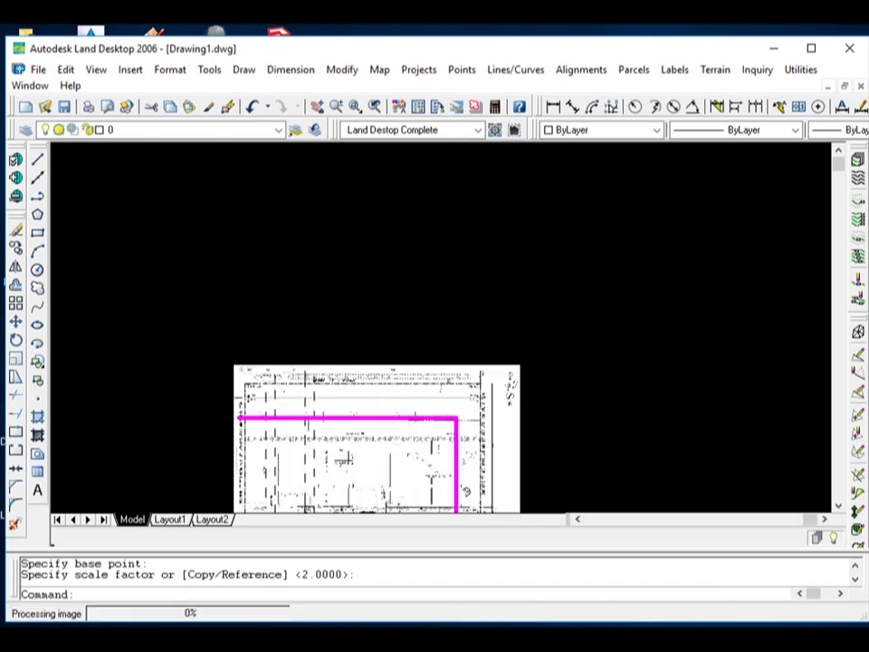
scroll(406, 442, up, 3)
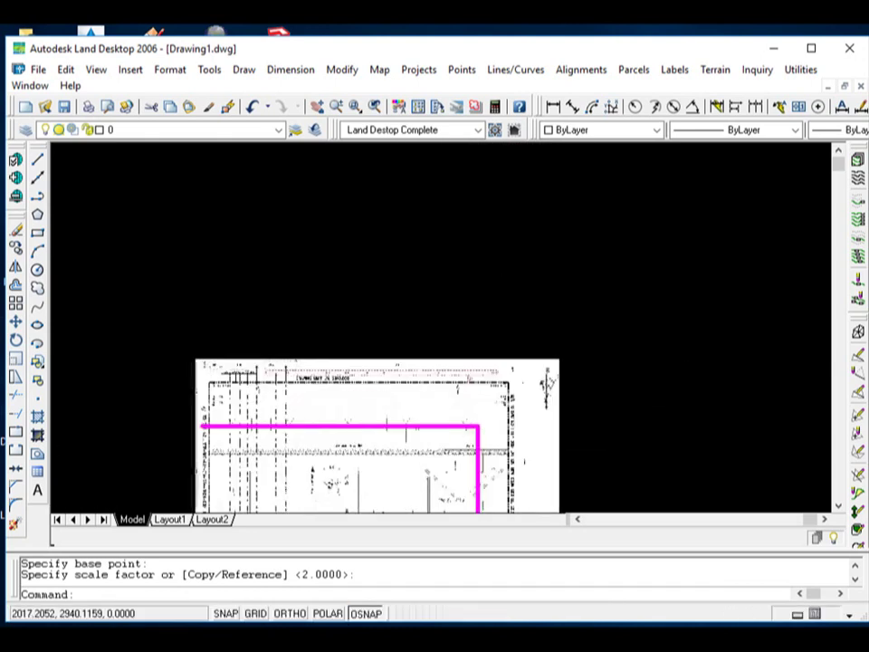
scroll(448, 280, down, 4)
scroll(452, 274, down, 2)
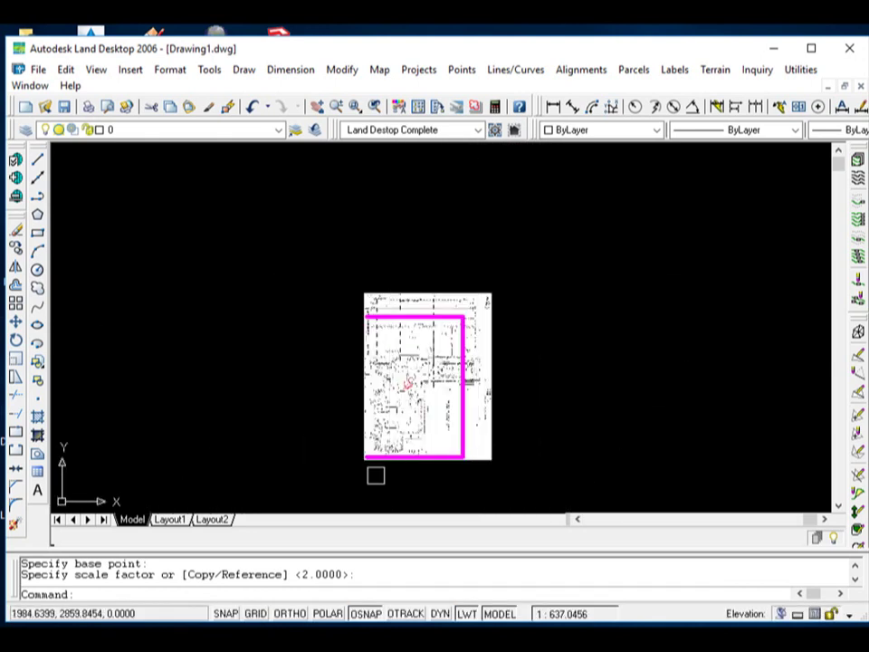
scroll(375, 434, up, 3)
scroll(382, 421, up, 3)
scroll(398, 407, up, 1)
scroll(272, 388, up, 1)
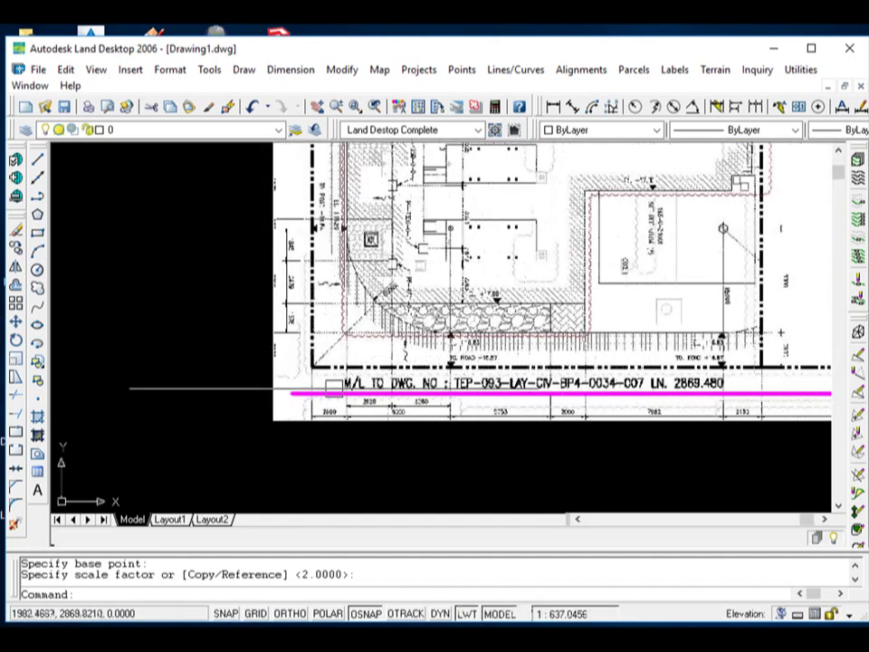
scroll(264, 396, up, 2)
click(312, 431)
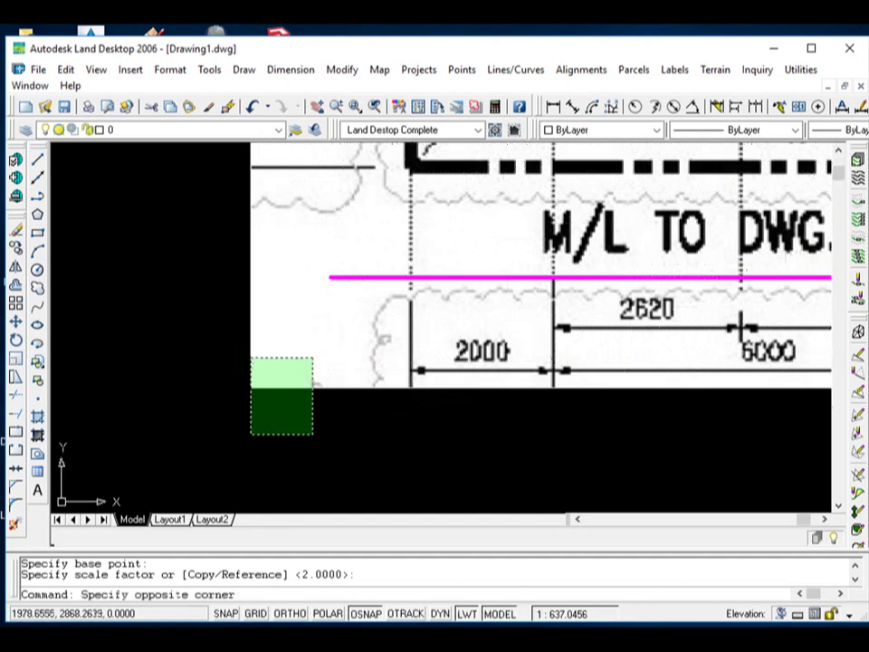
- Move the scanned image so its lower-left boundary corner lands on the magenta polyline's corner
click(251, 358)
key(Return)
scroll(301, 314, down, 1)
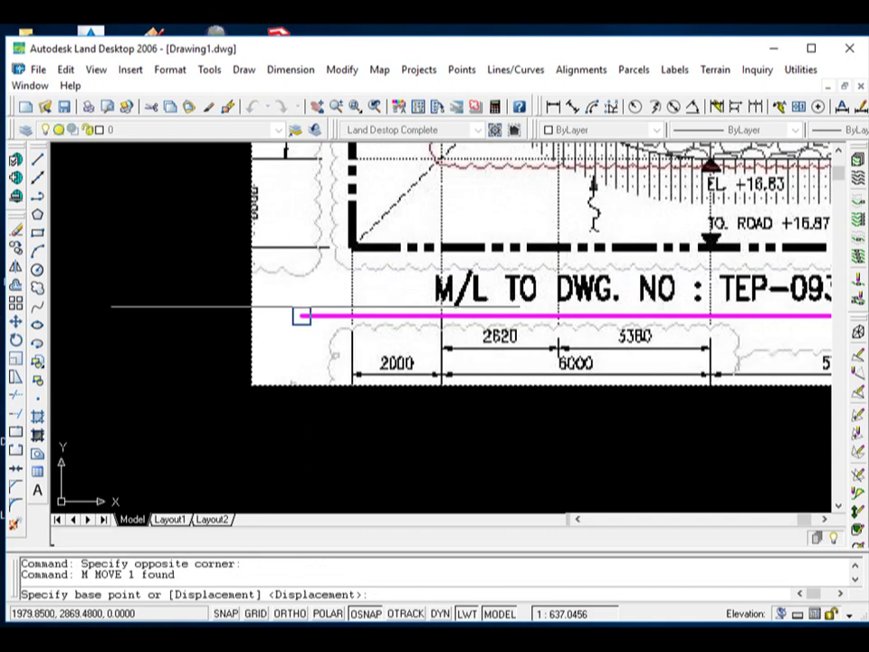
scroll(358, 242, up, 3)
scroll(315, 294, up, 2)
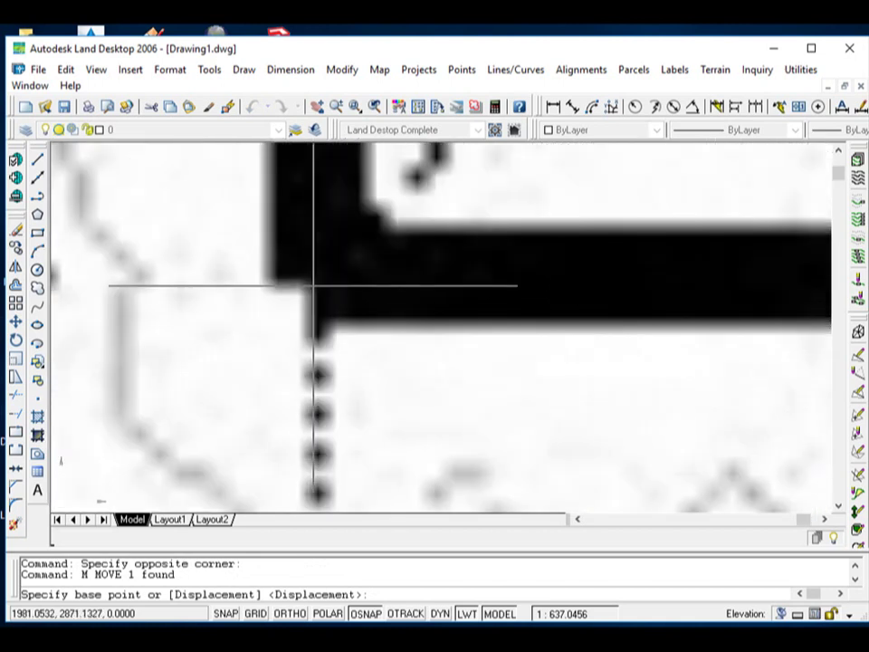
scroll(312, 294, up, 2)
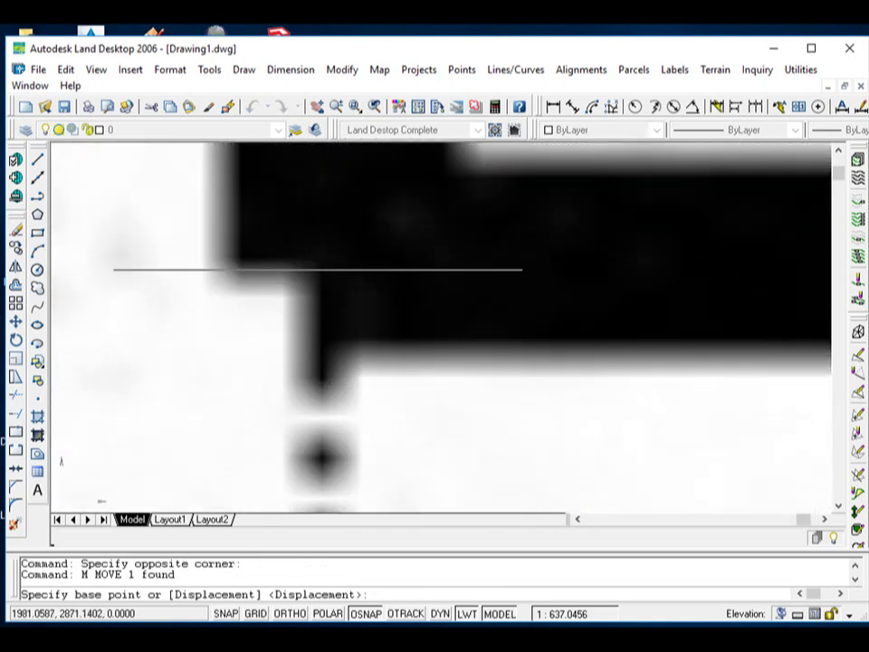
click(318, 261)
scroll(318, 261, down, 3)
scroll(389, 258, down, 3)
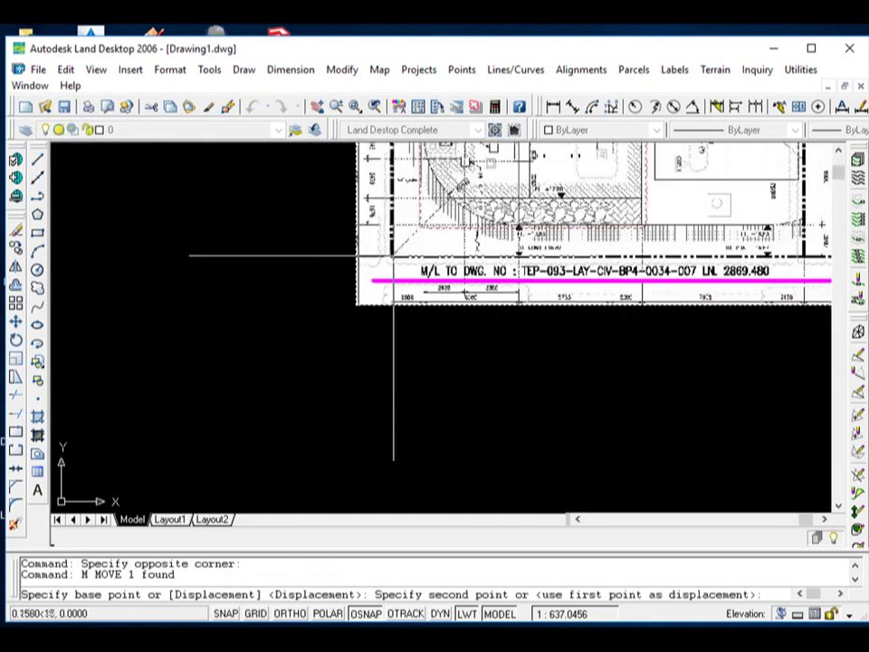
scroll(374, 275, up, 3)
scroll(374, 274, up, 3)
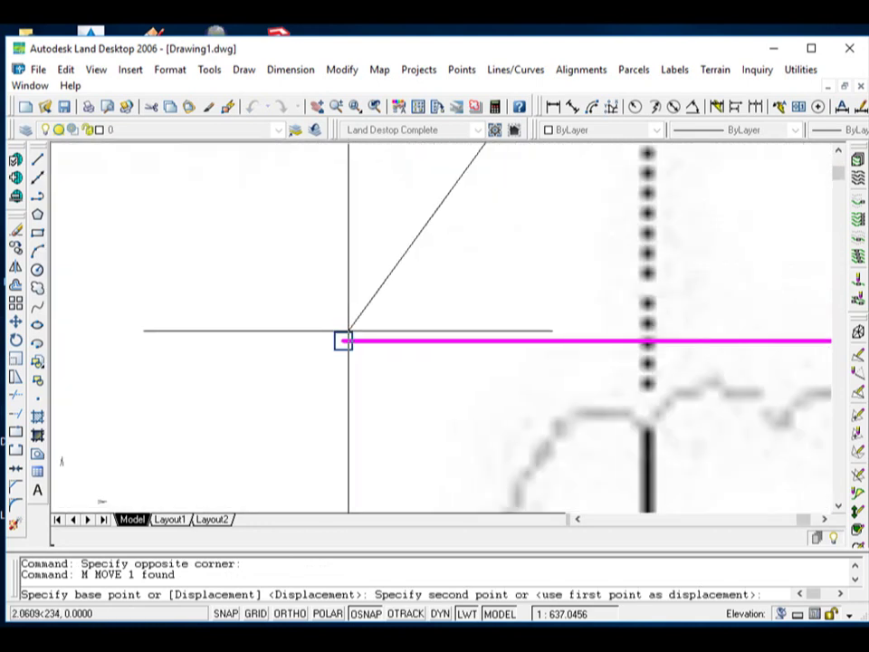
click(343, 340)
- Check how the right corners still differ, then open Map > Tools
scroll(291, 322, down, 3)
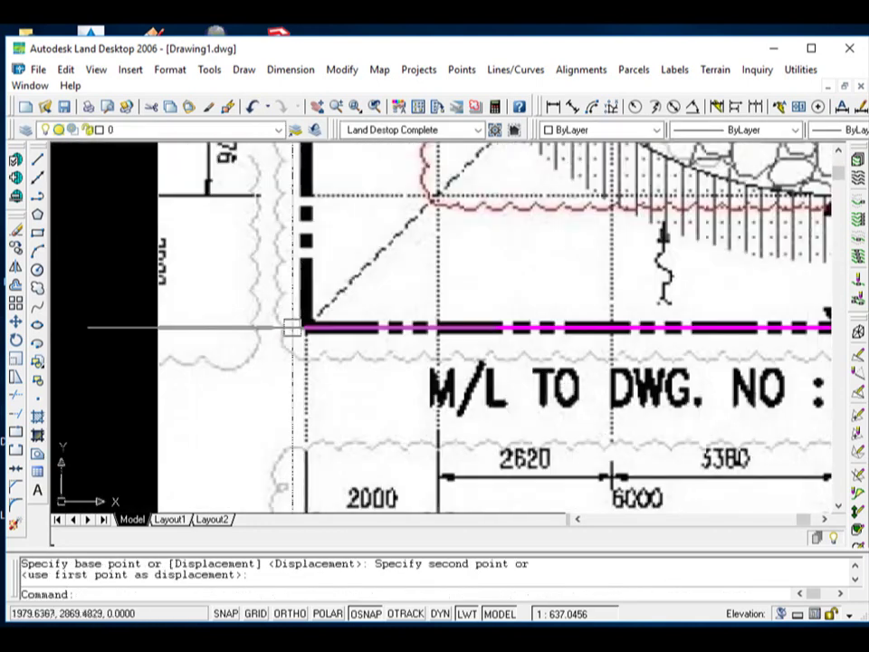
scroll(272, 335, down, 3)
scroll(261, 342, down, 3)
scroll(562, 367, up, 3)
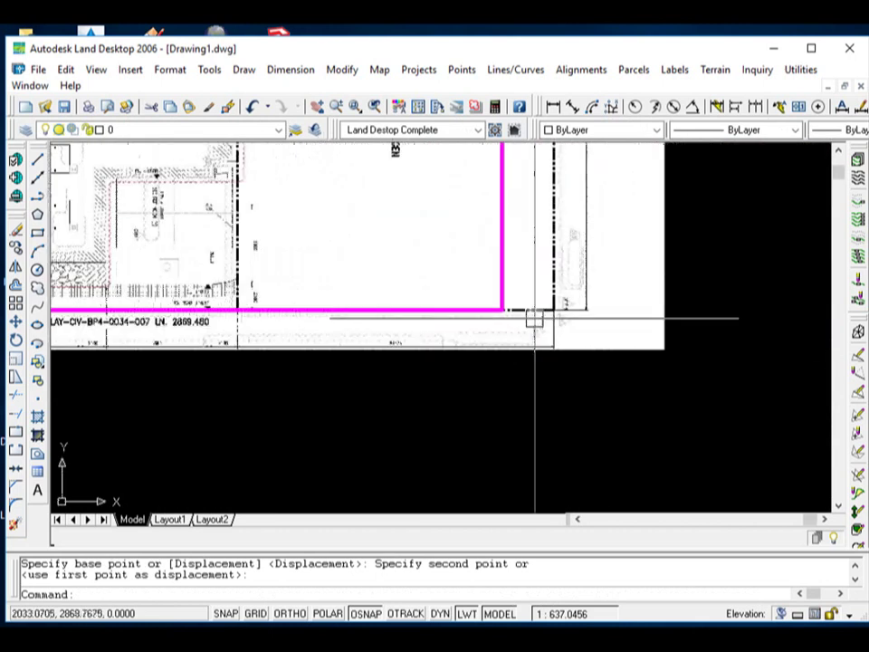
scroll(612, 356, up, 3)
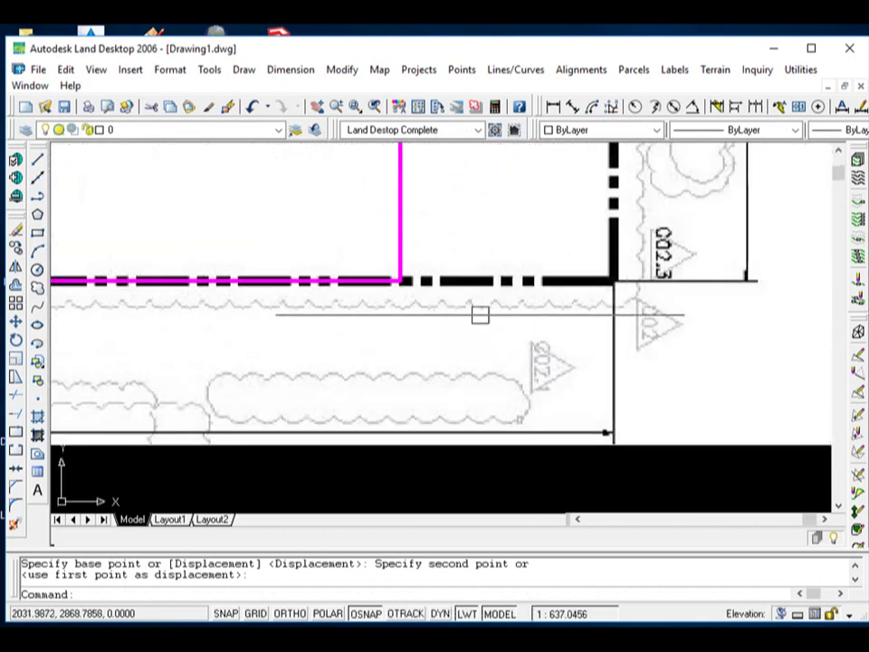
scroll(417, 286, up, 5)
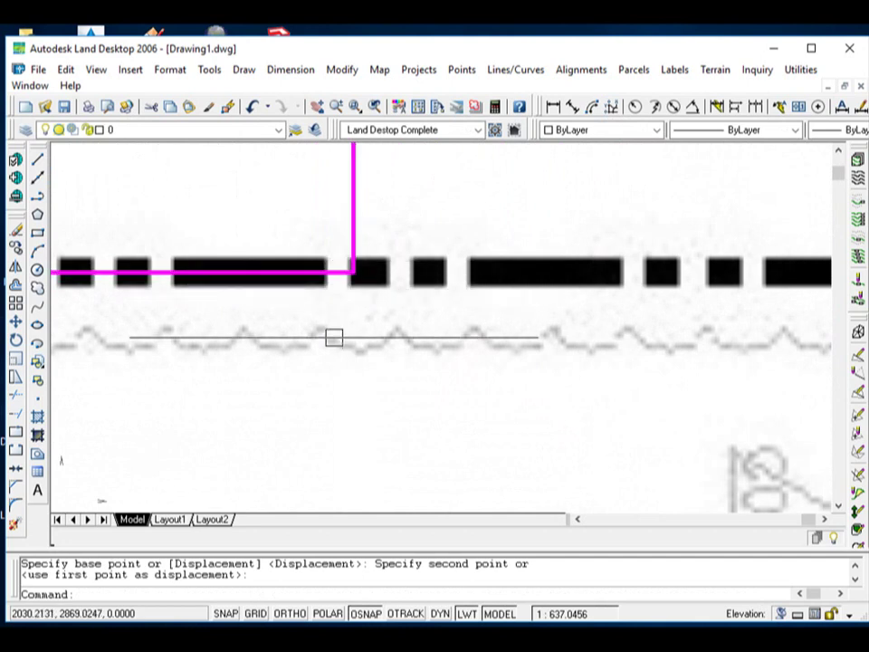
scroll(334, 338, down, 3)
scroll(370, 370, up, 1)
scroll(376, 348, down, 3)
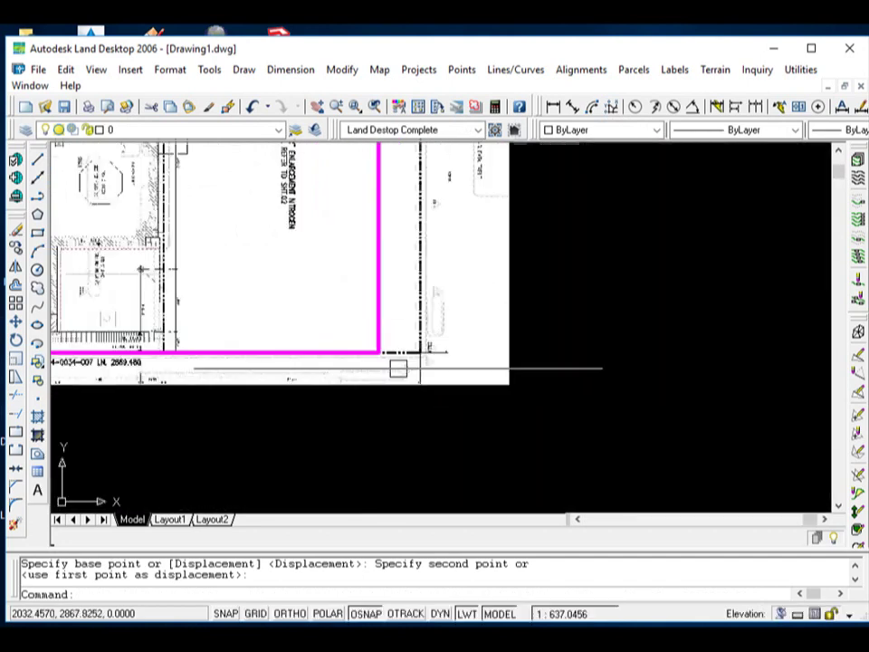
scroll(552, 417, down, 3)
scroll(497, 286, up, 2)
scroll(367, 358, down, 2)
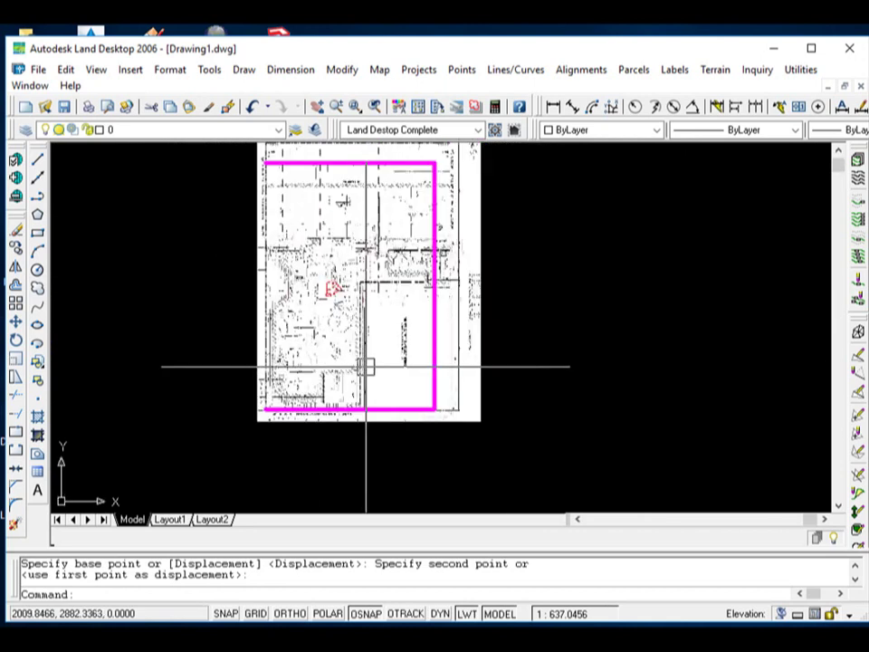
scroll(289, 344, down, 4)
scroll(327, 294, up, 2)
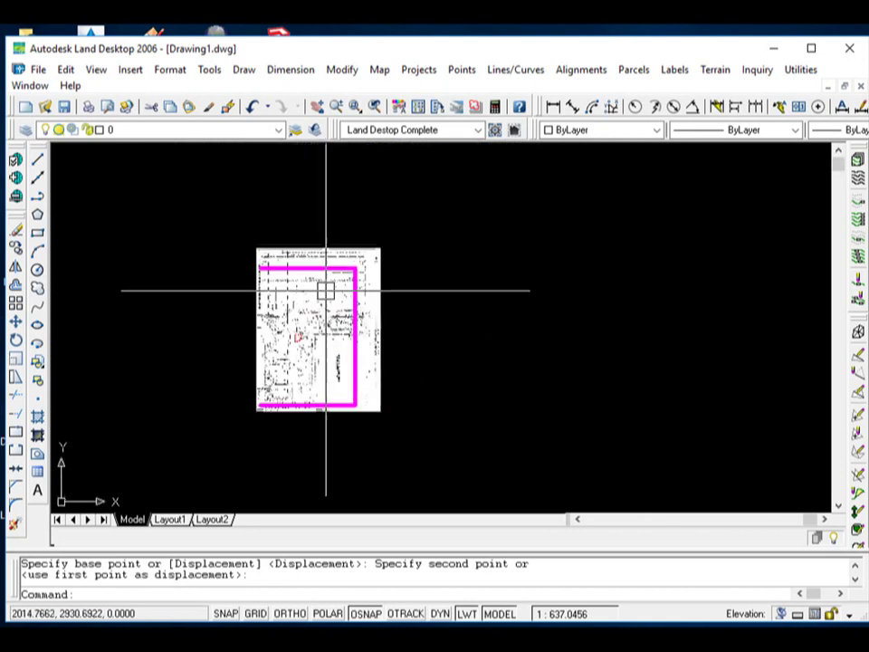
scroll(326, 290, up, 2)
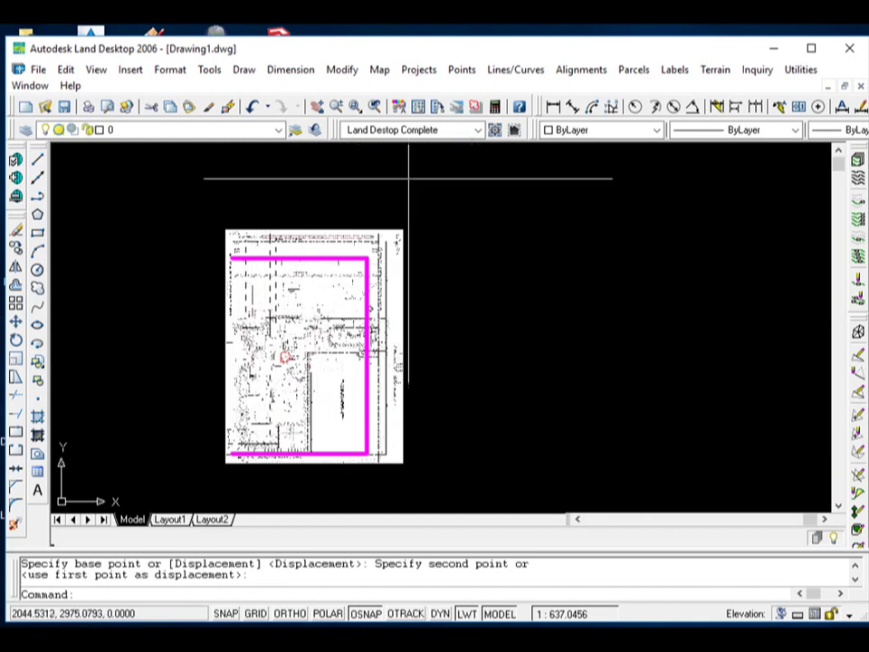
click(379, 70)
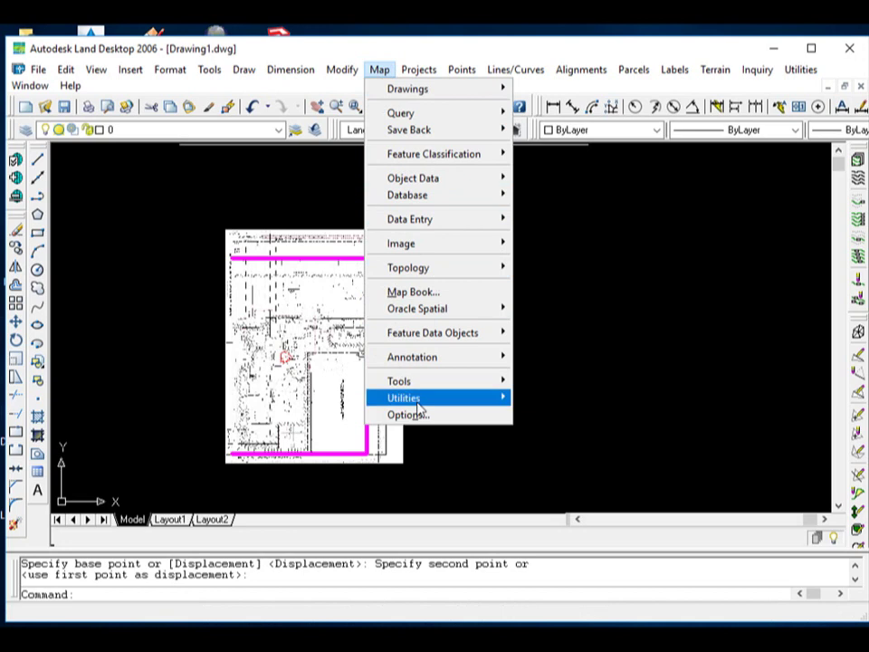
mouse_move(400, 380)
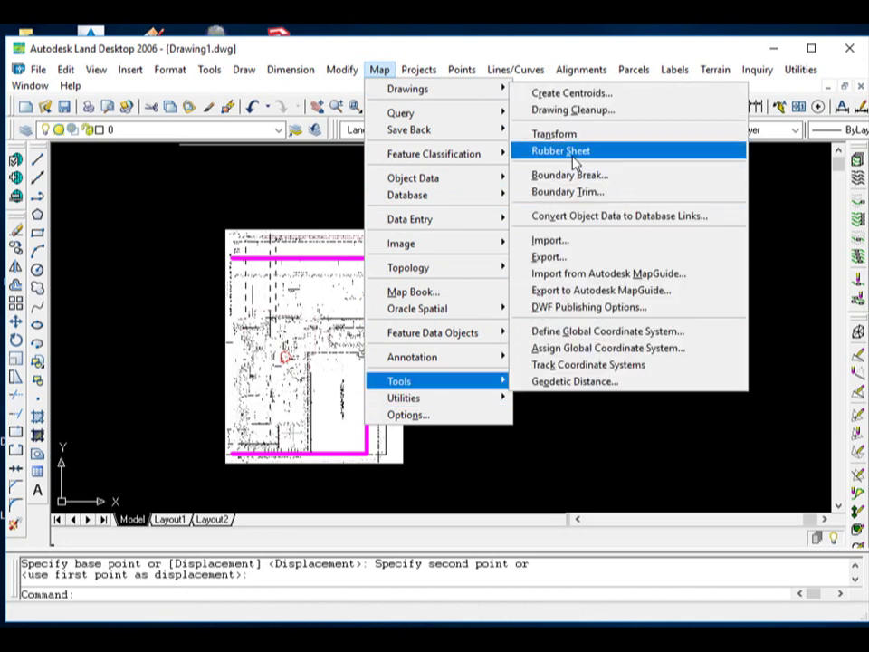
- Resume rubber-sheeting and snap the reference point to the magenta polyline corner
click(574, 154)
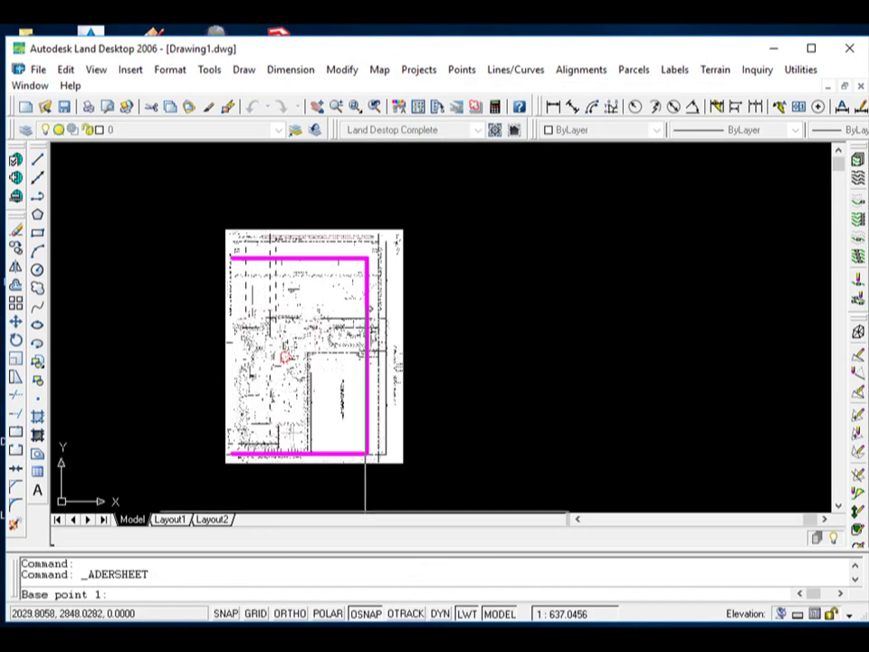
scroll(353, 467, up, 2)
scroll(345, 475, up, 3)
scroll(523, 317, up, 3)
scroll(523, 316, up, 2)
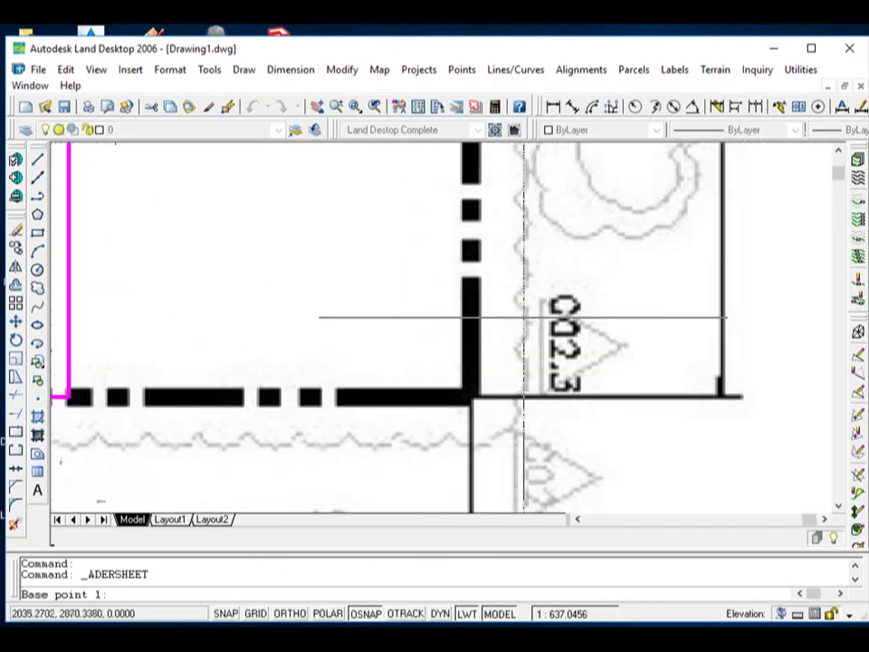
scroll(523, 317, down, 2)
scroll(485, 355, up, 3)
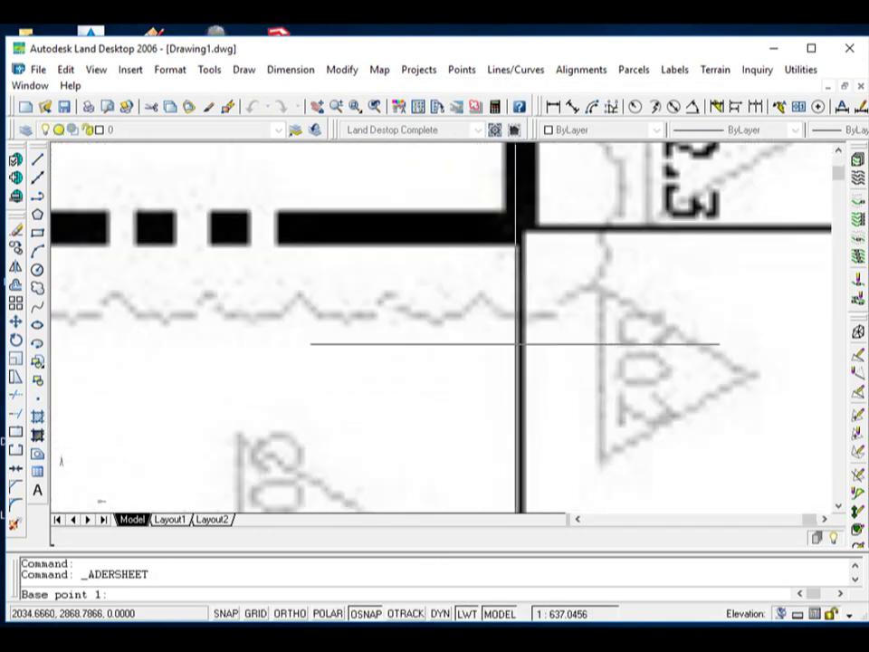
scroll(471, 393, down, 2)
scroll(462, 393, down, 2)
scroll(421, 339, down, 2)
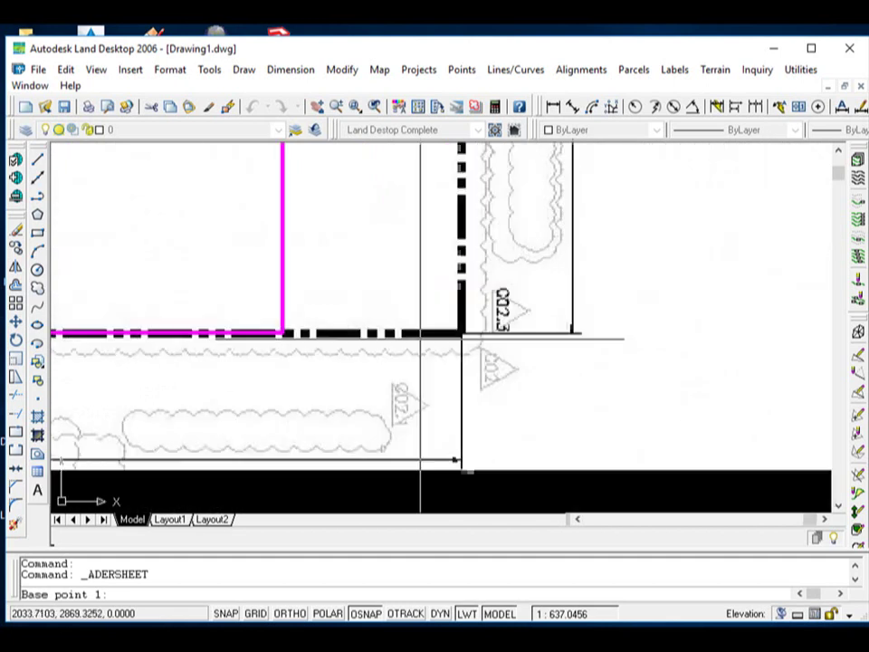
scroll(444, 349, down, 1)
scroll(445, 343, up, 2)
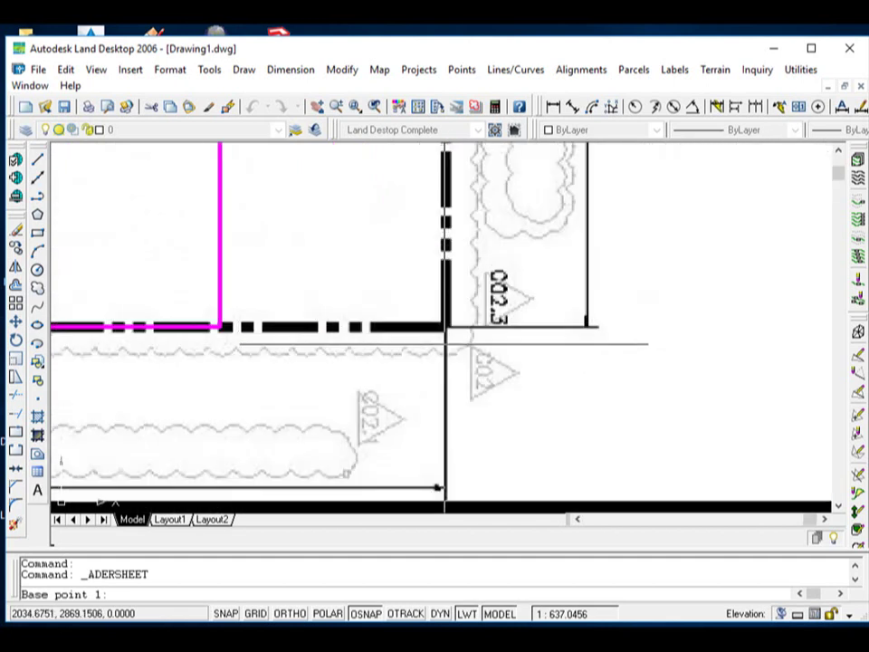
scroll(447, 341, up, 3)
scroll(471, 308, down, 2)
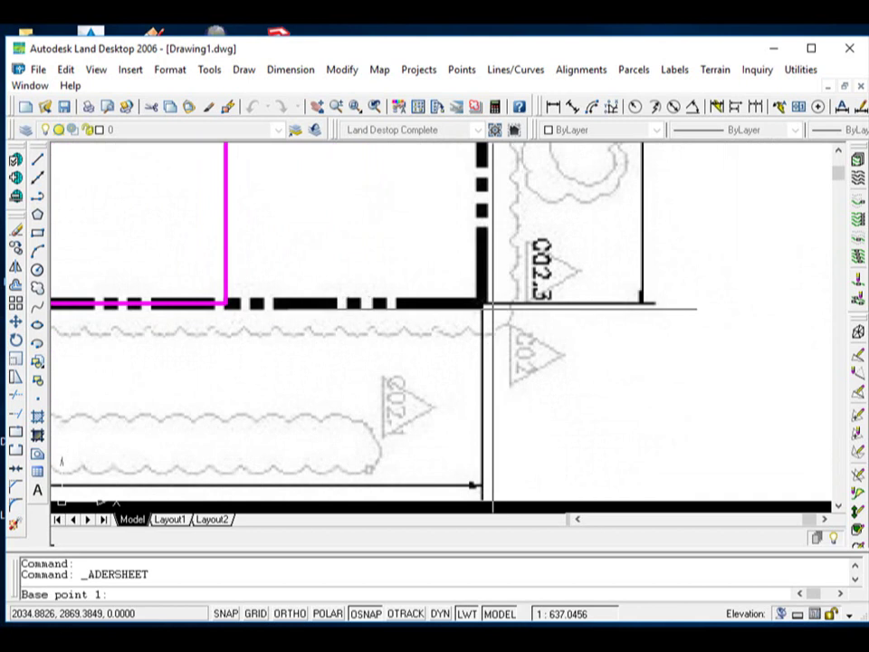
scroll(423, 299, up, 2)
scroll(423, 297, down, 2)
scroll(460, 326, up, 2)
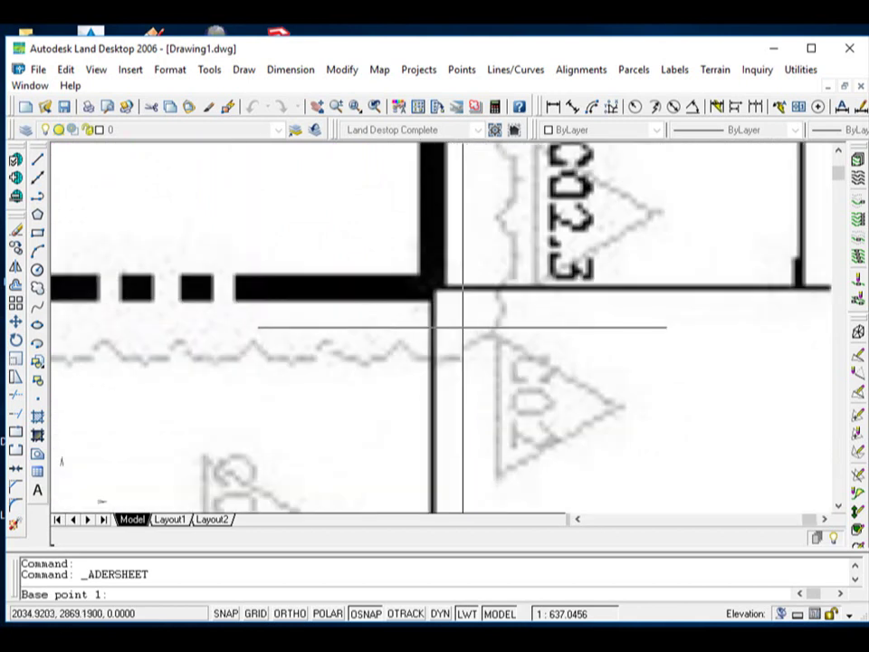
scroll(426, 295, up, 2)
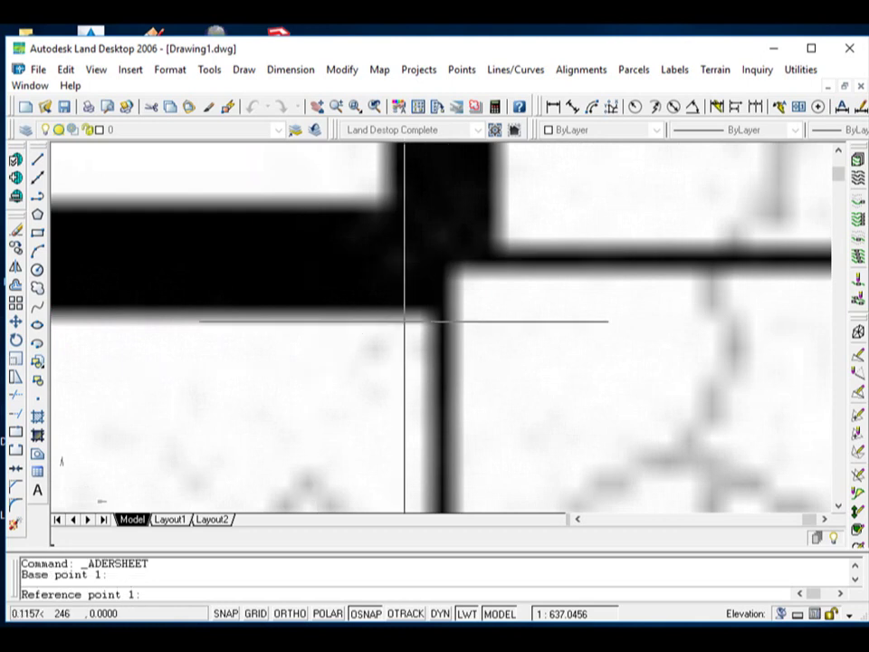
scroll(525, 297, down, 3)
scroll(546, 307, down, 1)
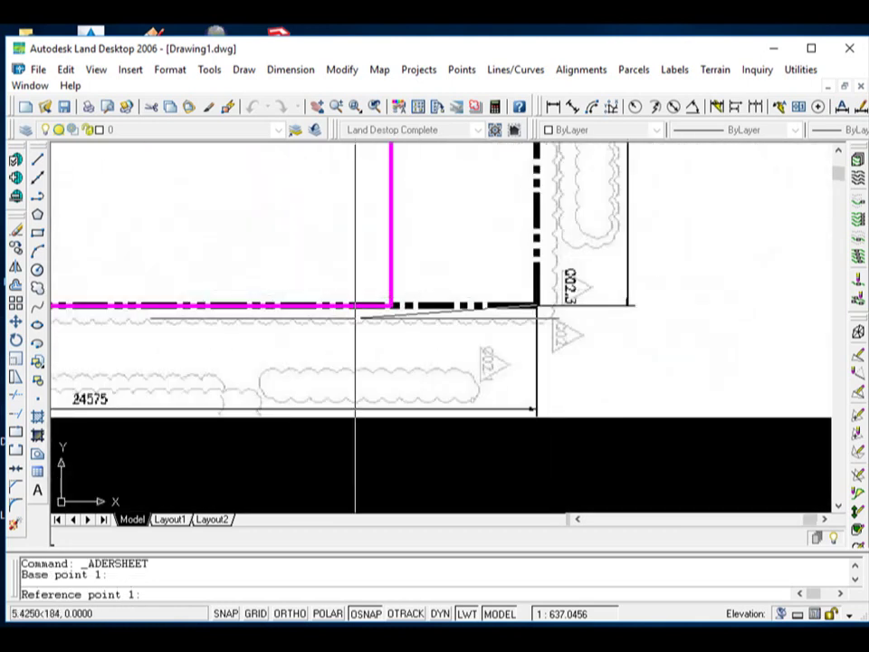
scroll(355, 313, up, 3)
scroll(450, 298, up, 2)
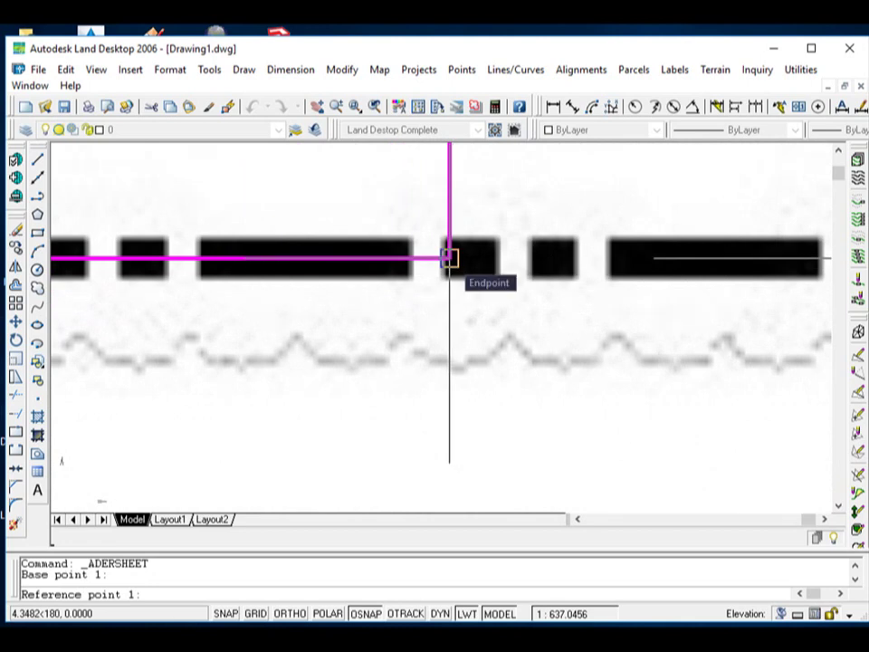
click(449, 259)
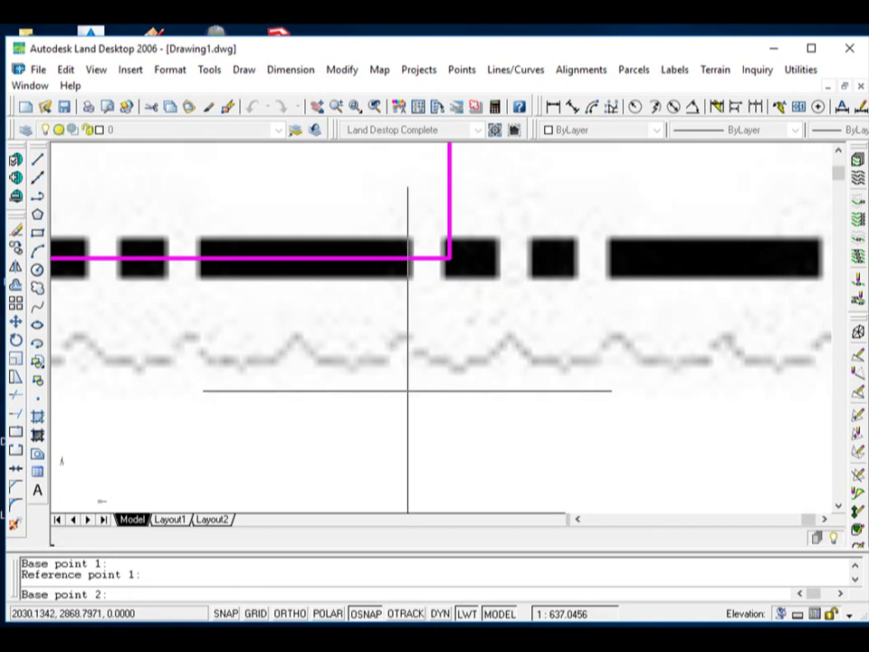
- Pair the scanned plan's top-right corner as base point 2 with the magenta polyline corner
scroll(407, 350, down, 3)
scroll(404, 388, down, 3)
scroll(403, 381, down, 2)
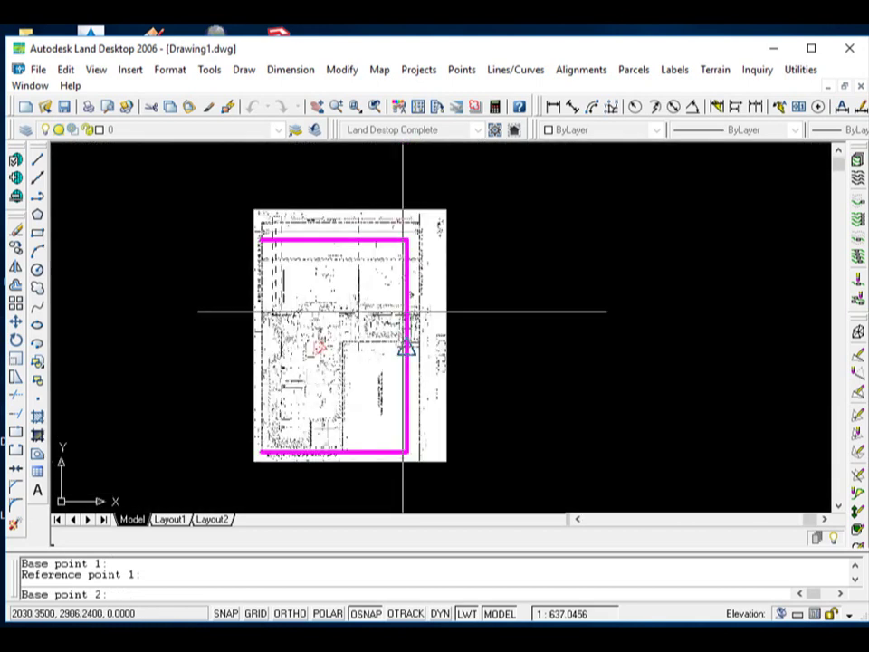
scroll(406, 230, up, 2)
scroll(407, 229, up, 3)
scroll(406, 229, up, 1)
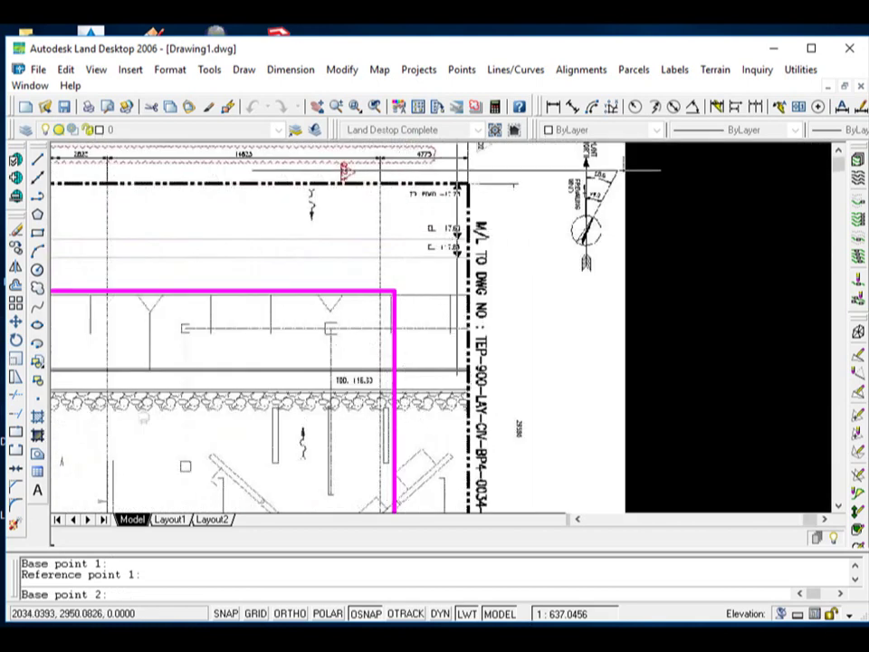
scroll(459, 203, up, 5)
scroll(503, 224, up, 3)
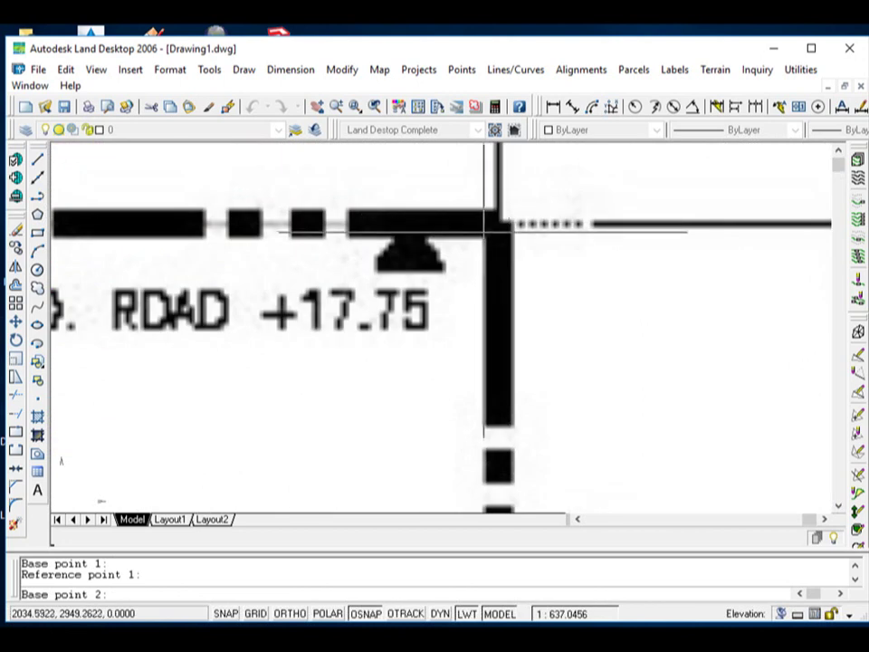
scroll(493, 222, up, 2)
scroll(498, 236, up, 2)
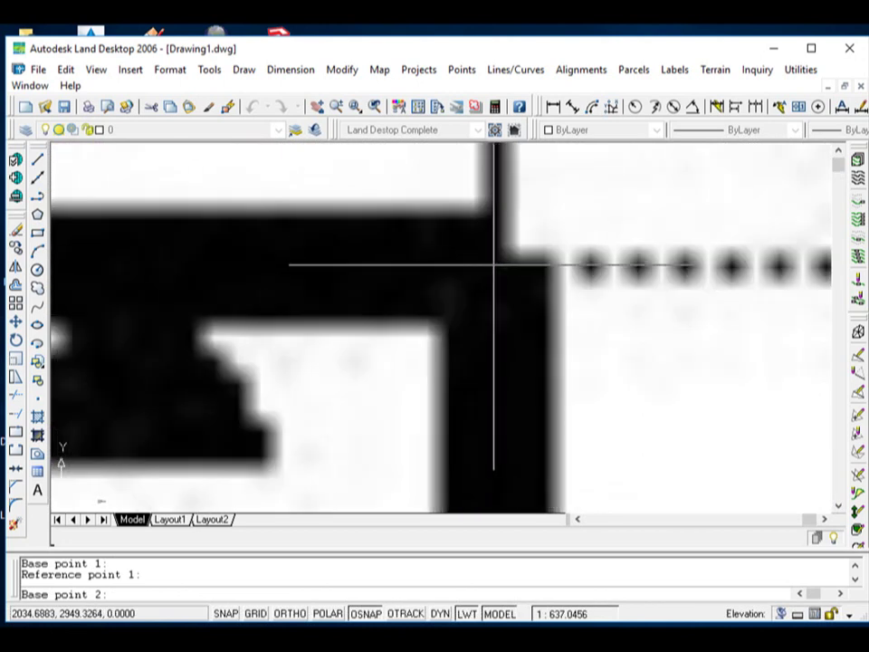
click(496, 269)
scroll(495, 267, down, 2)
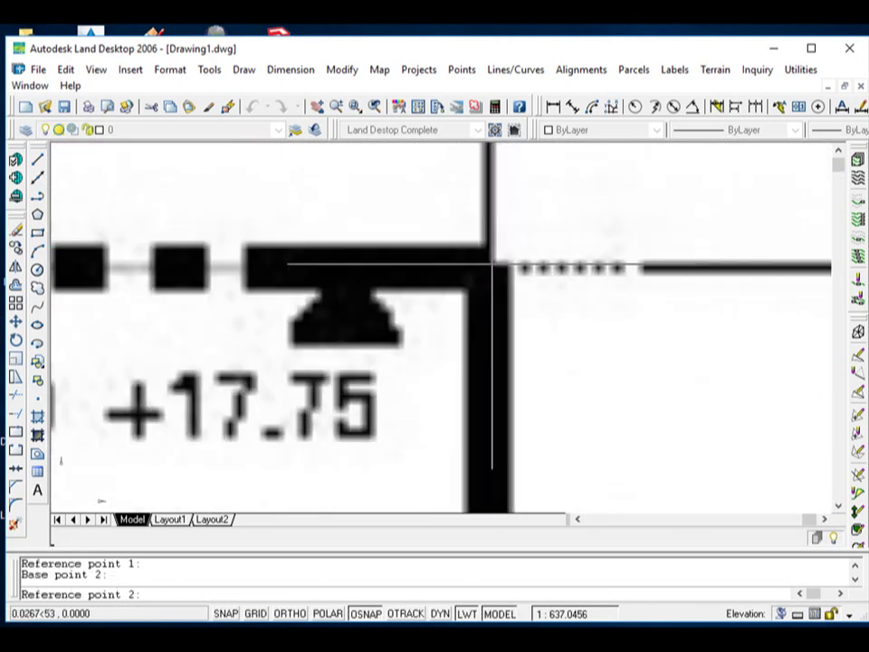
scroll(493, 266, down, 3)
scroll(489, 263, down, 3)
scroll(490, 295, up, 3)
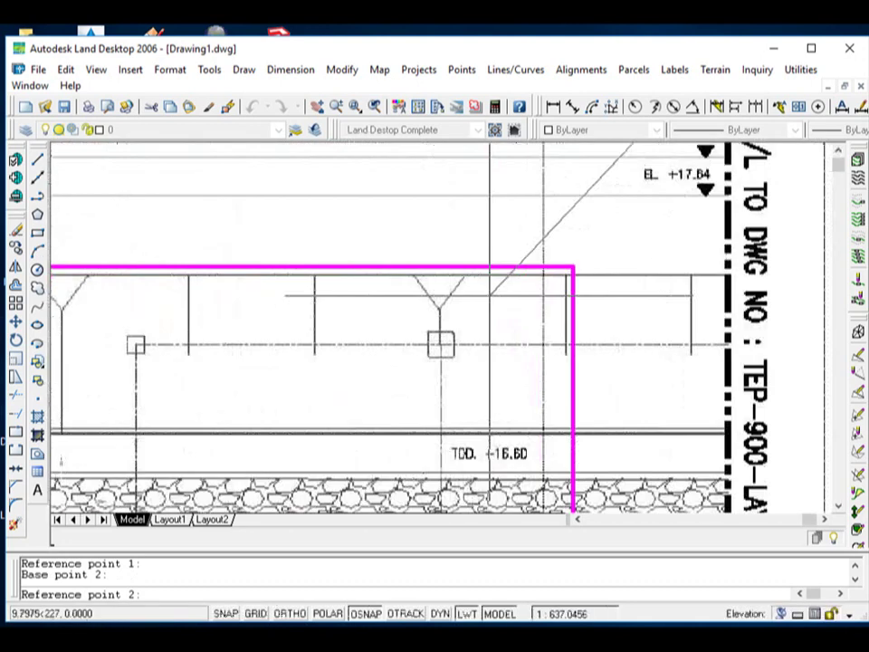
scroll(543, 281, up, 2)
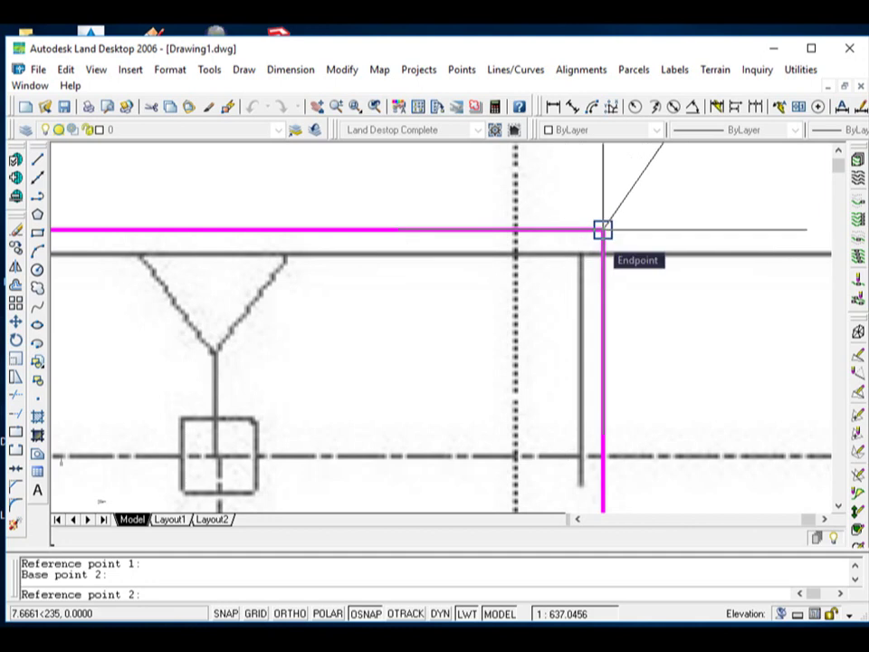
click(602, 230)
scroll(536, 269, down, 2)
scroll(580, 267, down, 1)
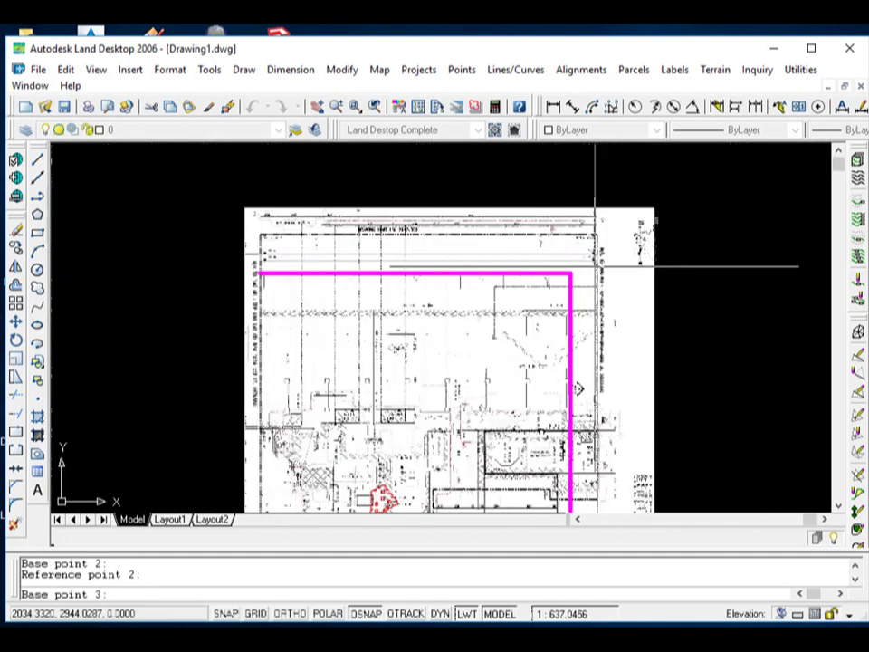
scroll(596, 266, down, 1)
scroll(371, 253, up, 2)
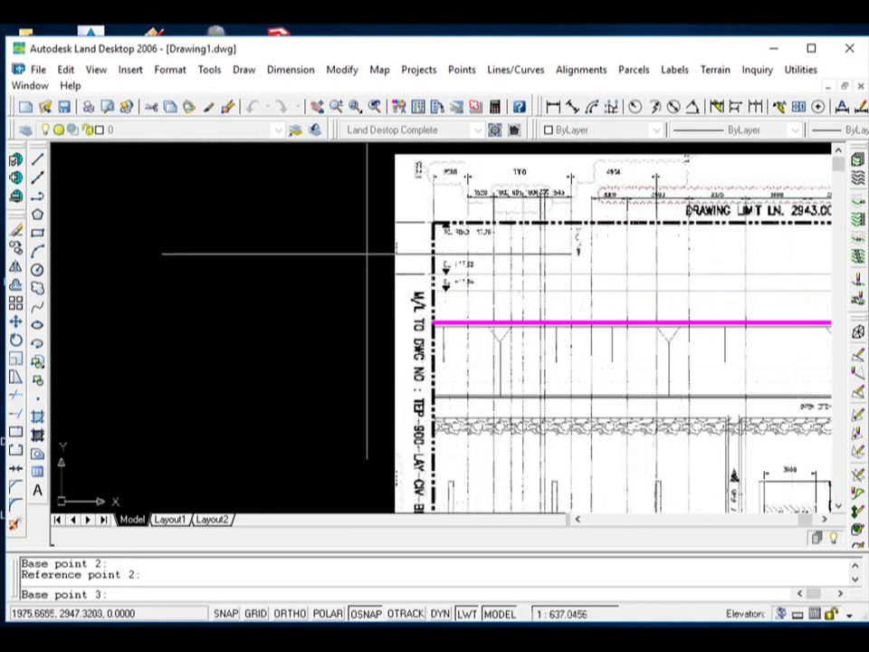
scroll(363, 258, up, 1)
scroll(358, 263, up, 1)
scroll(381, 290, up, 1)
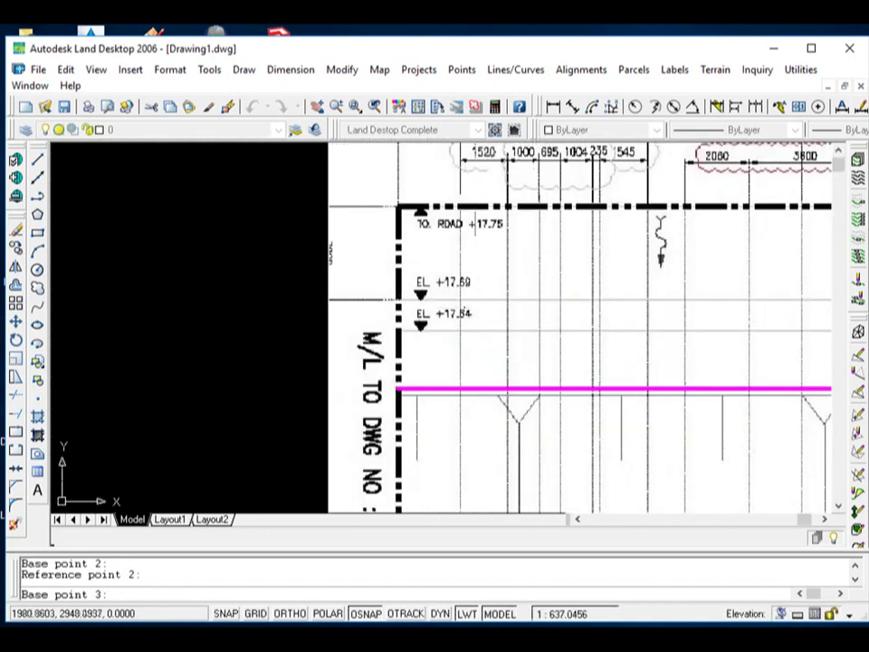
scroll(494, 293, up, 2)
scroll(350, 196, up, 3)
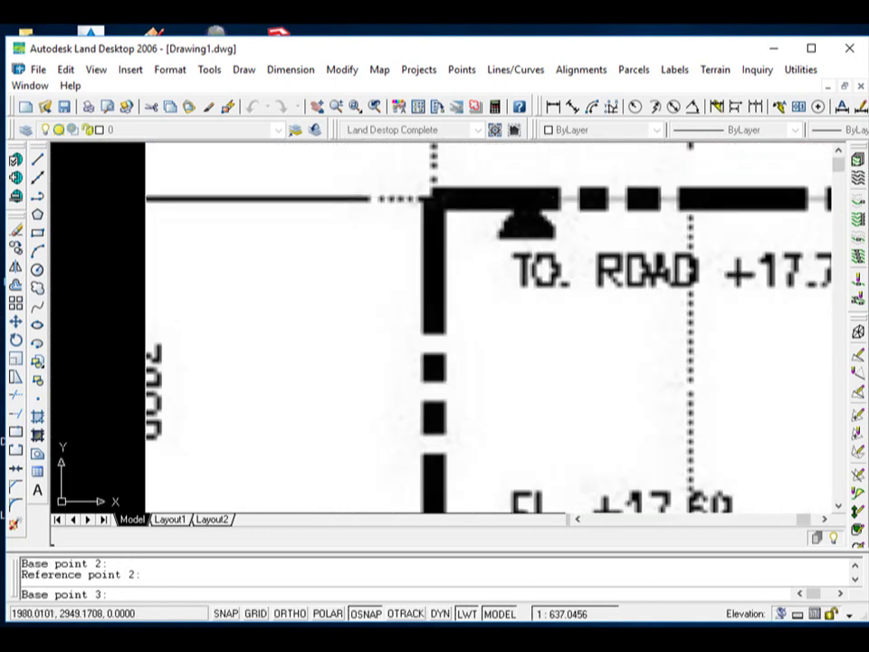
scroll(438, 190, up, 2)
scroll(438, 187, up, 2)
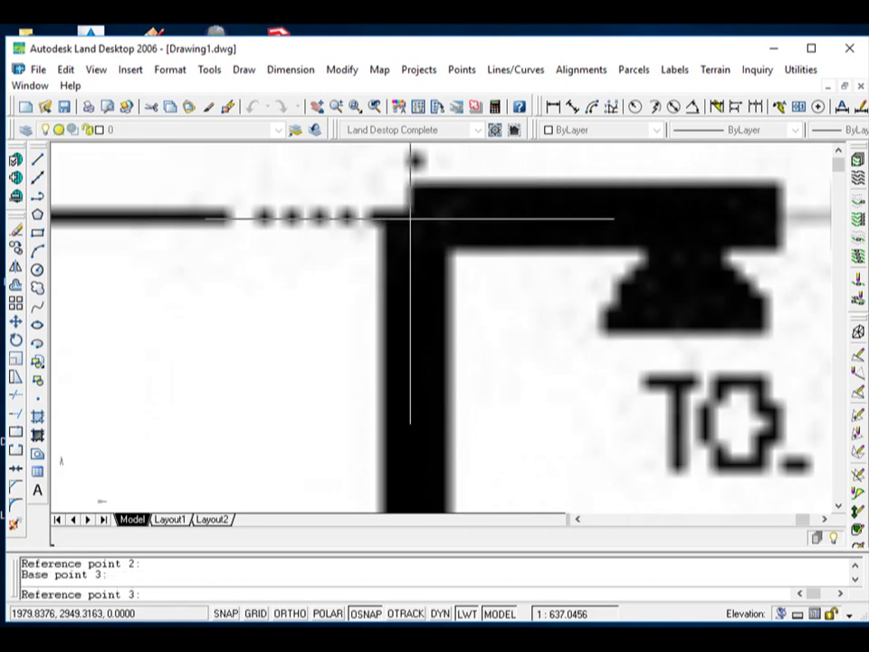
scroll(390, 207, down, 2)
scroll(369, 236, down, 2)
scroll(367, 290, down, 2)
scroll(368, 299, up, 2)
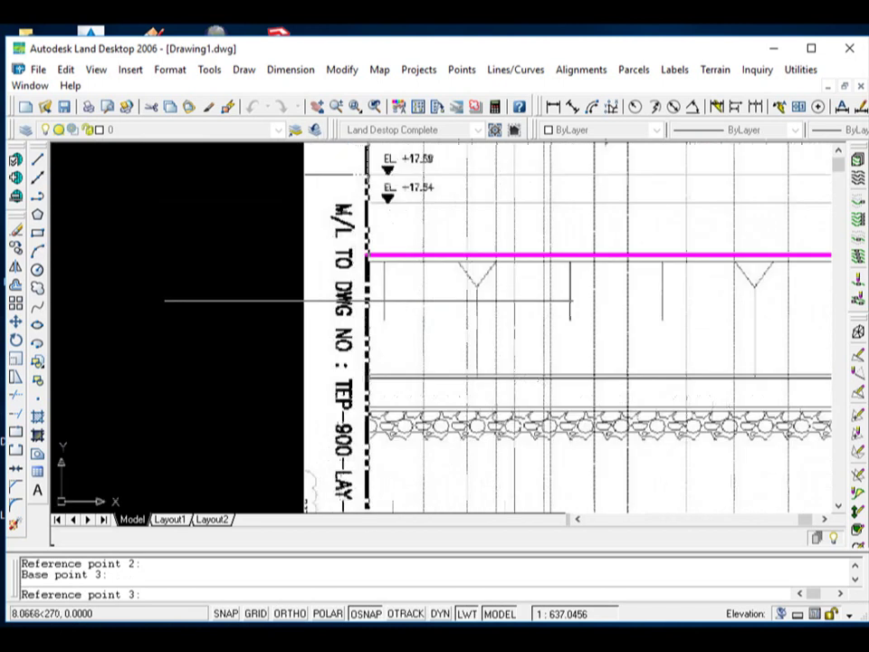
scroll(368, 300, up, 2)
scroll(368, 184, up, 2)
scroll(353, 203, up, 2)
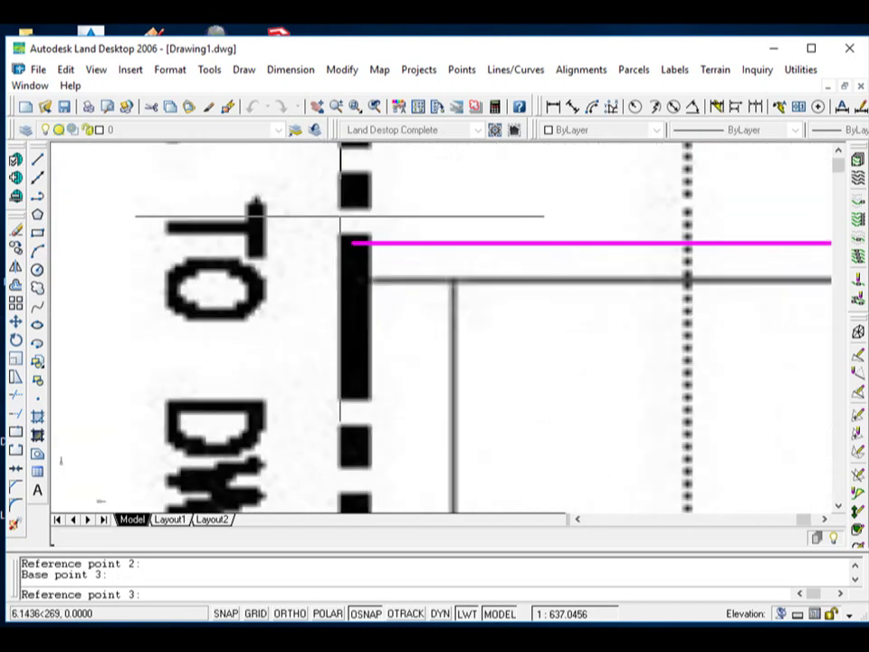
scroll(353, 243, down, 2)
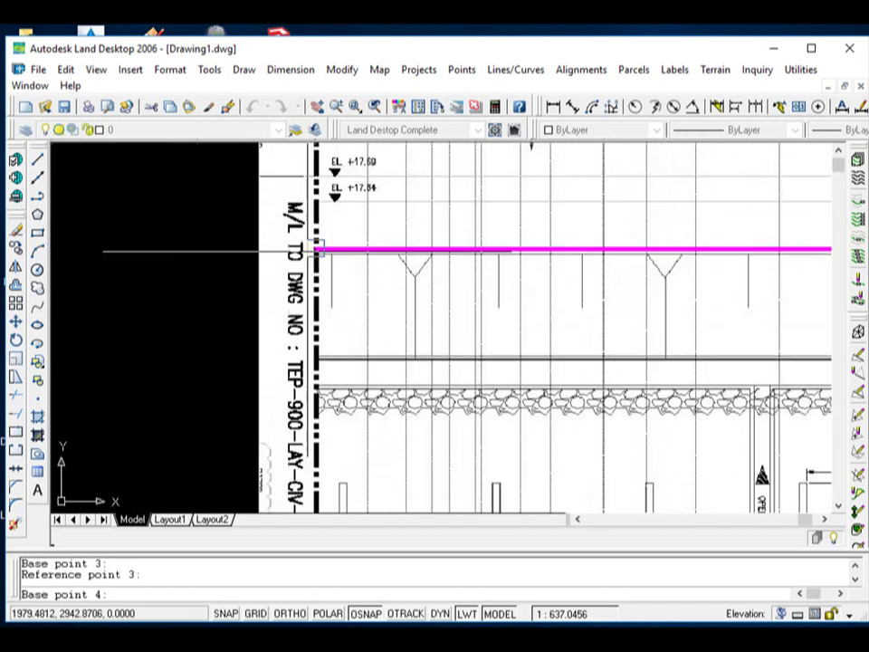
scroll(312, 248, down, 2)
scroll(316, 227, down, 2)
scroll(317, 217, down, 2)
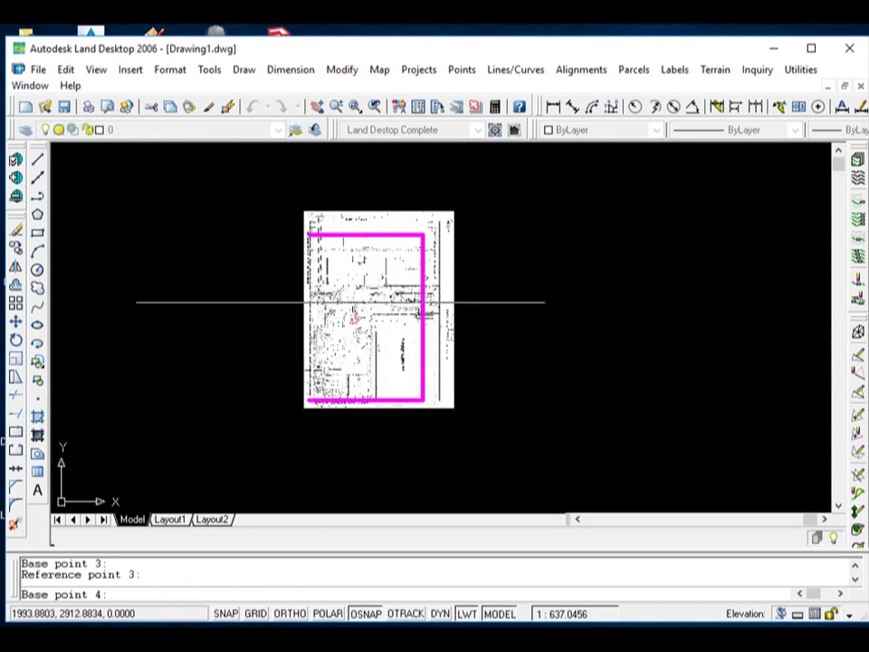
scroll(298, 209, up, 2)
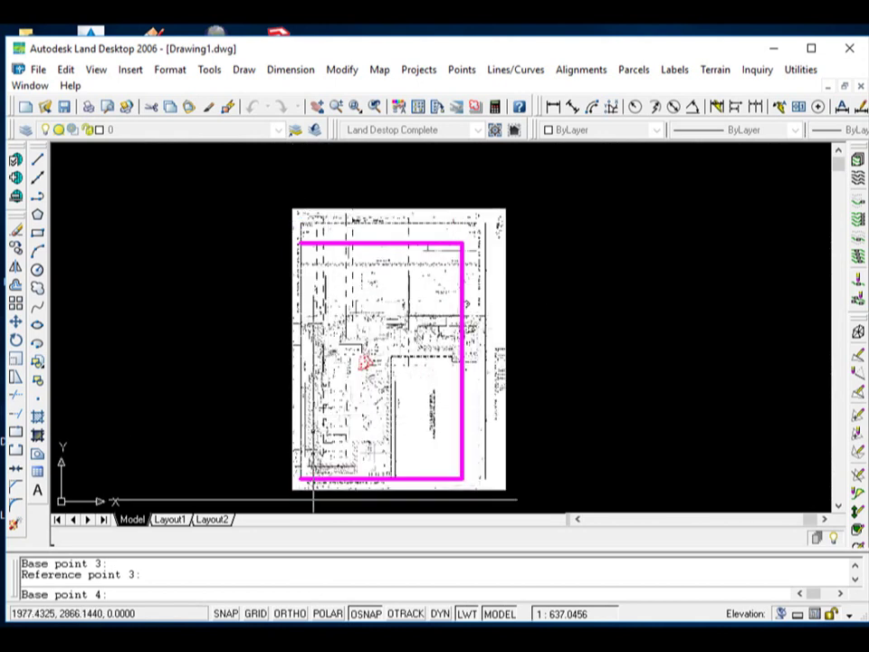
- Check the corner coordinates in the Excel spreadsheet, clearing the copied cells
key(alt+Tab)
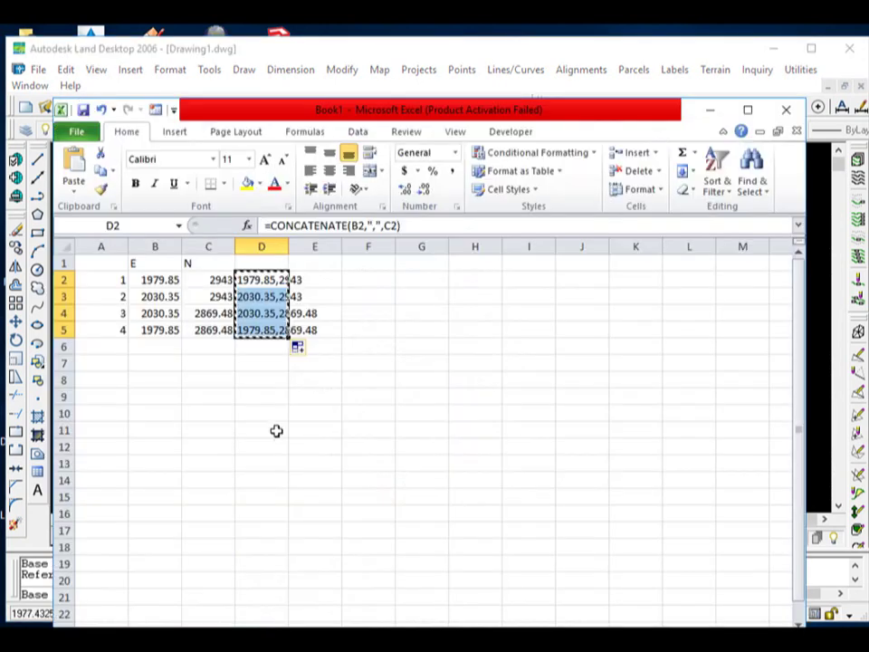
click(208, 397)
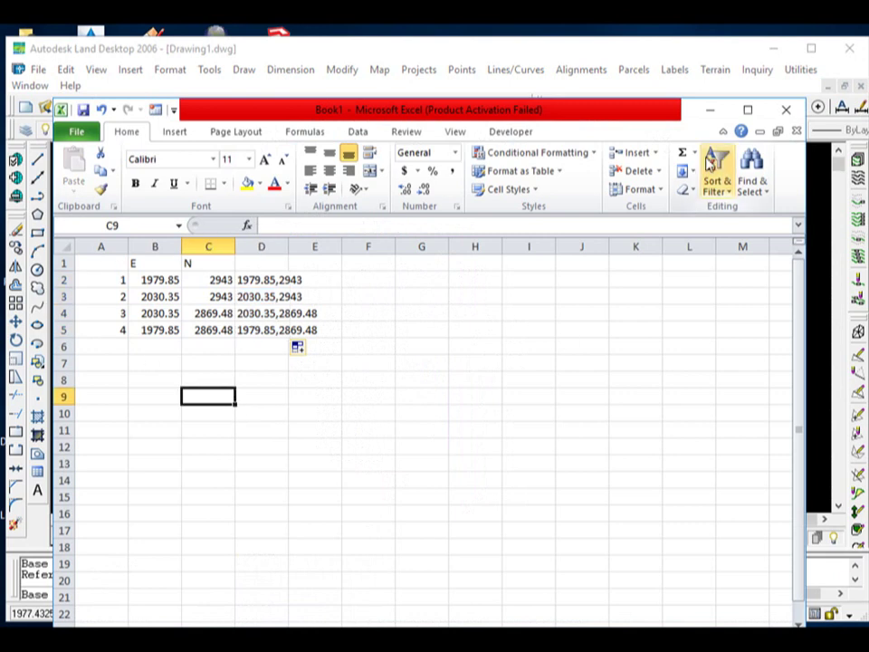
drag(260, 288, 259, 297)
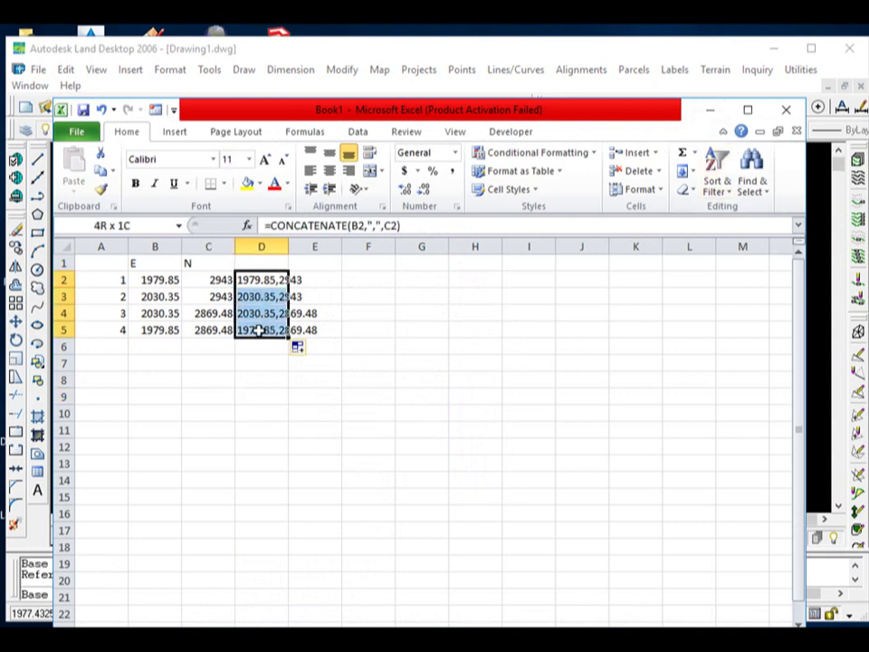
click(291, 419)
- Back in the drawing, zoom around the image corners to finish entering the control point pairs
click(709, 110)
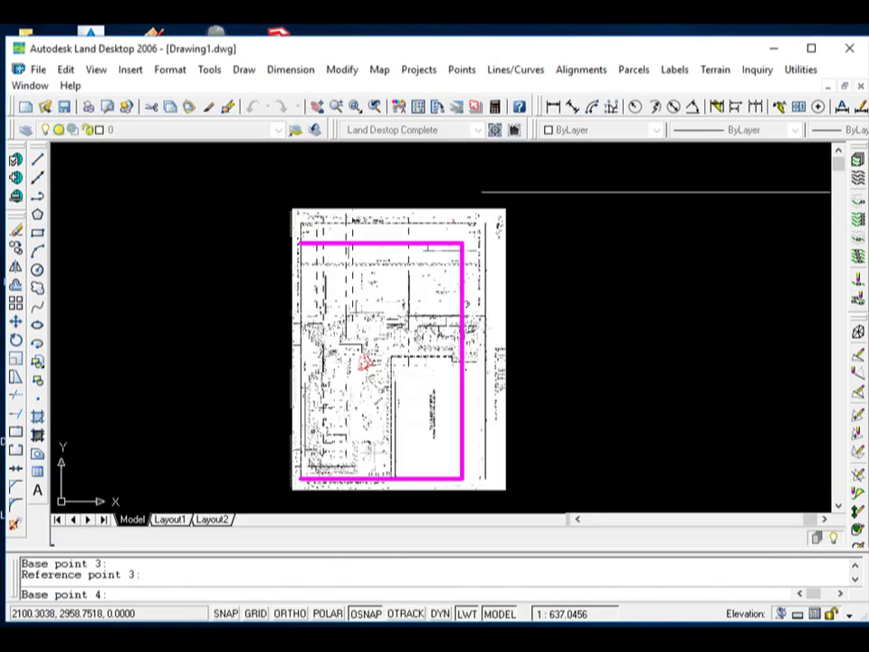
scroll(243, 220, up, 2)
scroll(244, 222, up, 4)
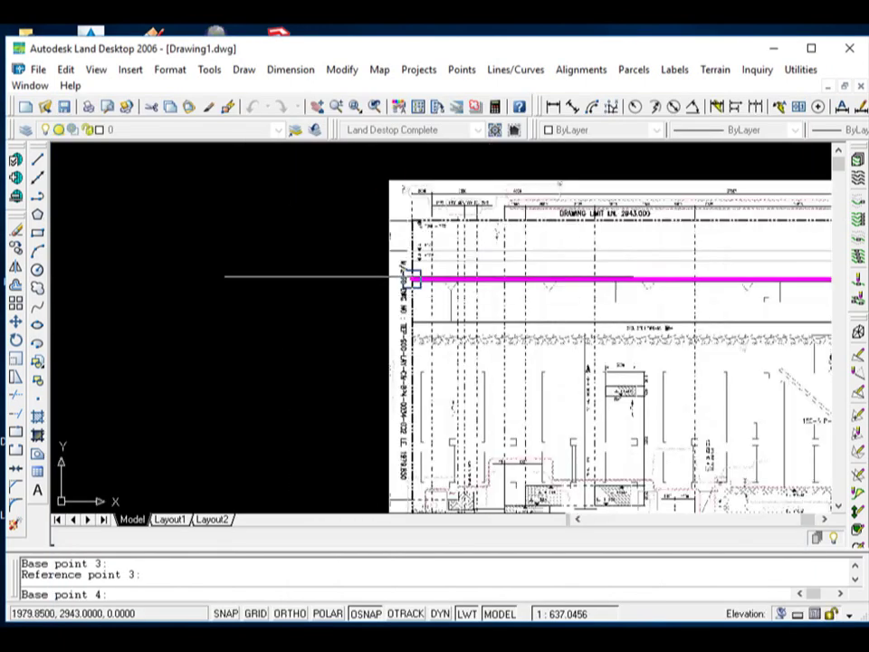
scroll(439, 275, up, 3)
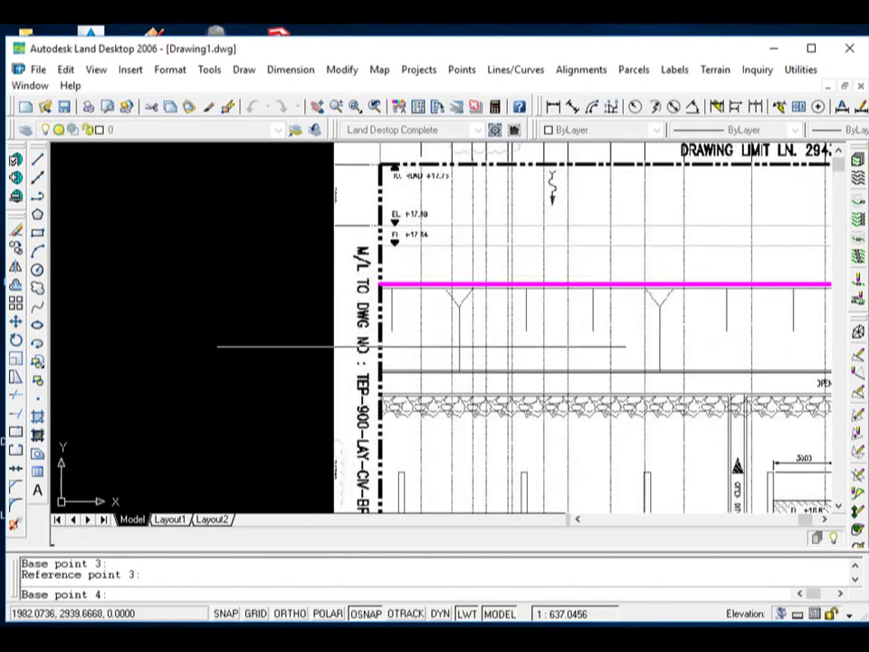
scroll(344, 268, down, 2)
scroll(335, 276, down, 3)
scroll(330, 289, down, 2)
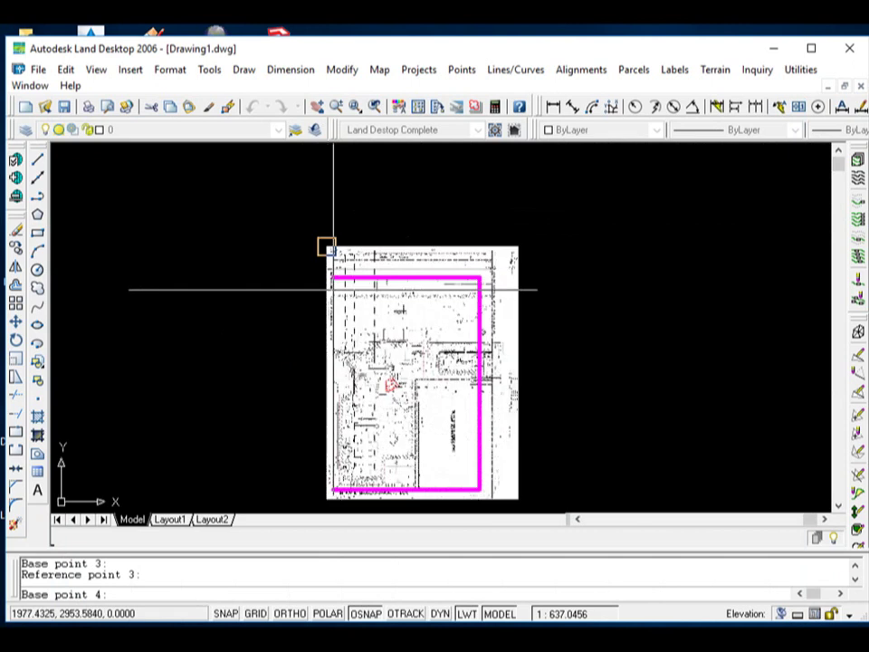
scroll(333, 290, up, 1)
scroll(442, 222, down, 2)
scroll(469, 372, up, 1)
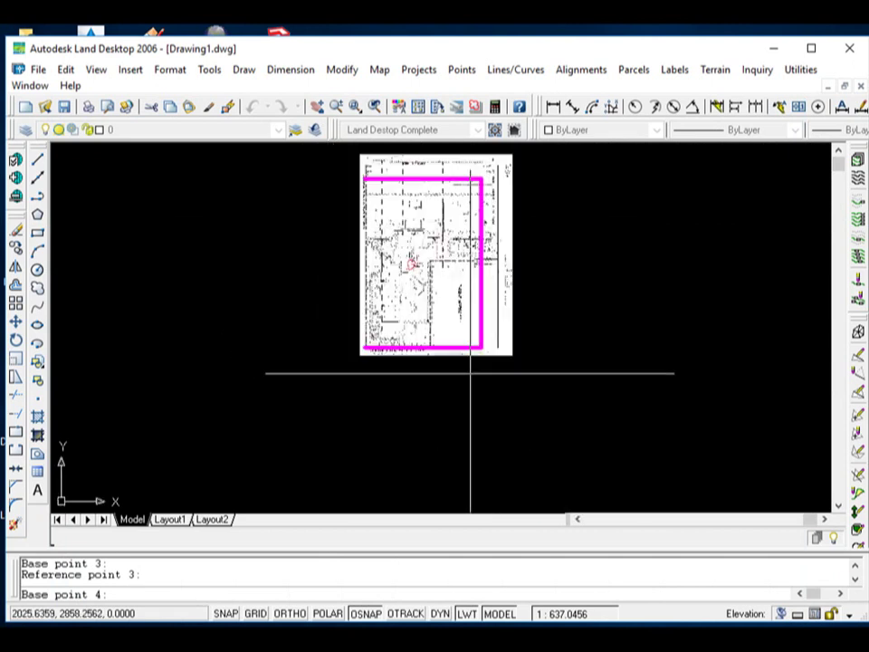
scroll(494, 223, up, 3)
scroll(574, 209, up, 3)
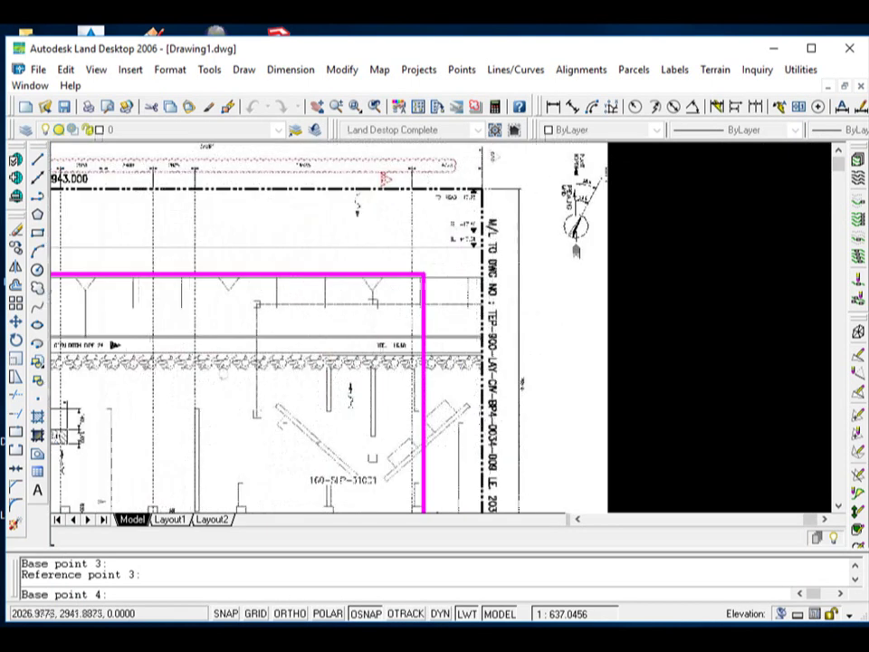
scroll(471, 263, down, 4)
scroll(453, 253, down, 4)
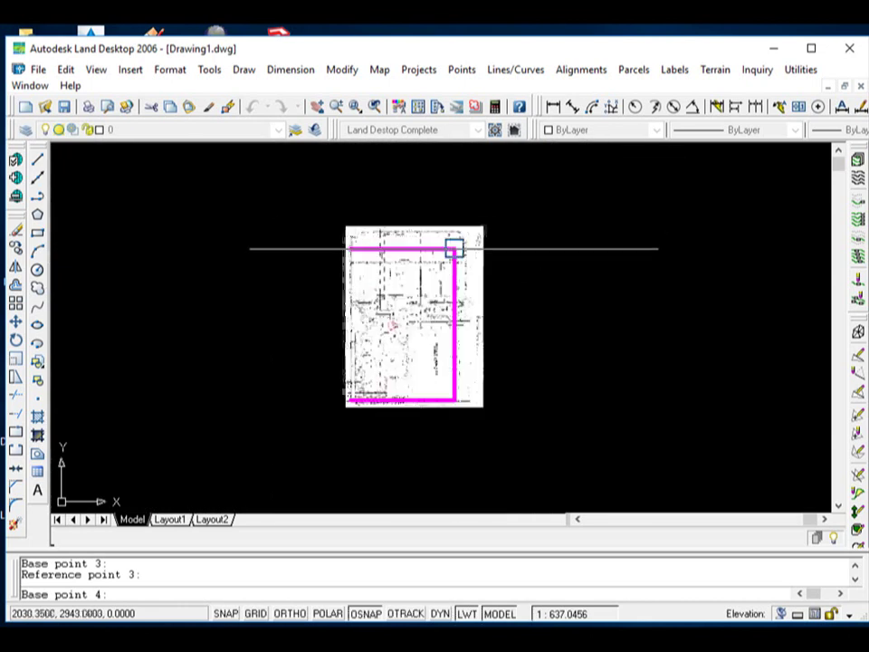
scroll(359, 208, up, 1)
scroll(295, 256, up, 3)
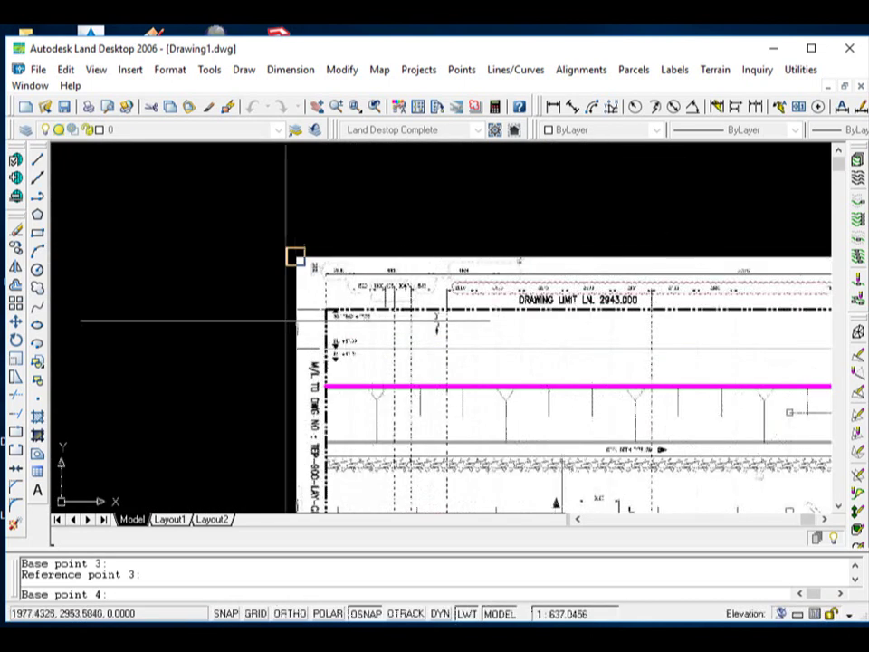
scroll(294, 318, up, 3)
scroll(295, 269, down, 2)
scroll(287, 340, up, 2)
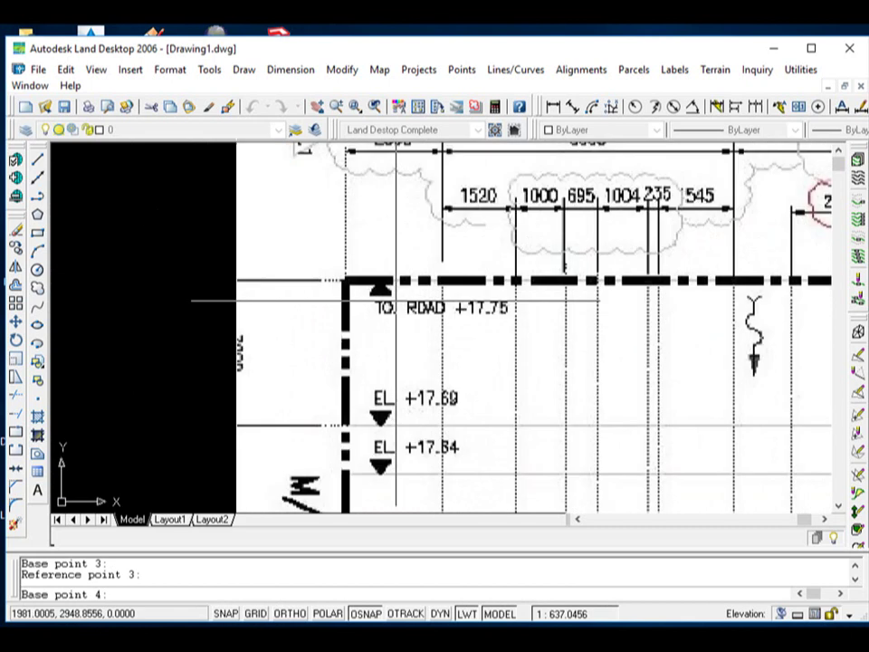
scroll(362, 283, down, 2)
scroll(262, 268, down, 3)
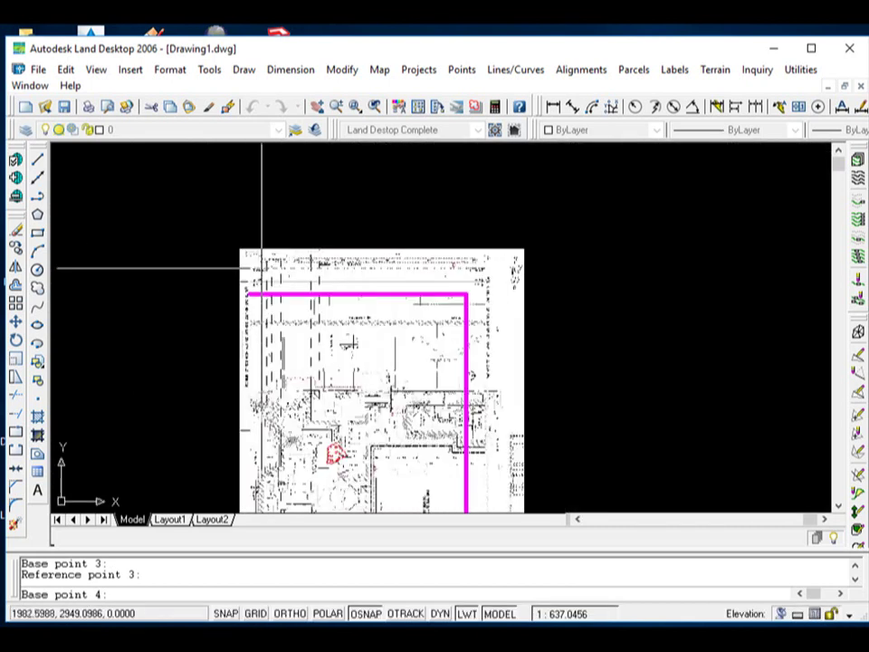
scroll(505, 247, down, 3)
scroll(458, 452, up, 4)
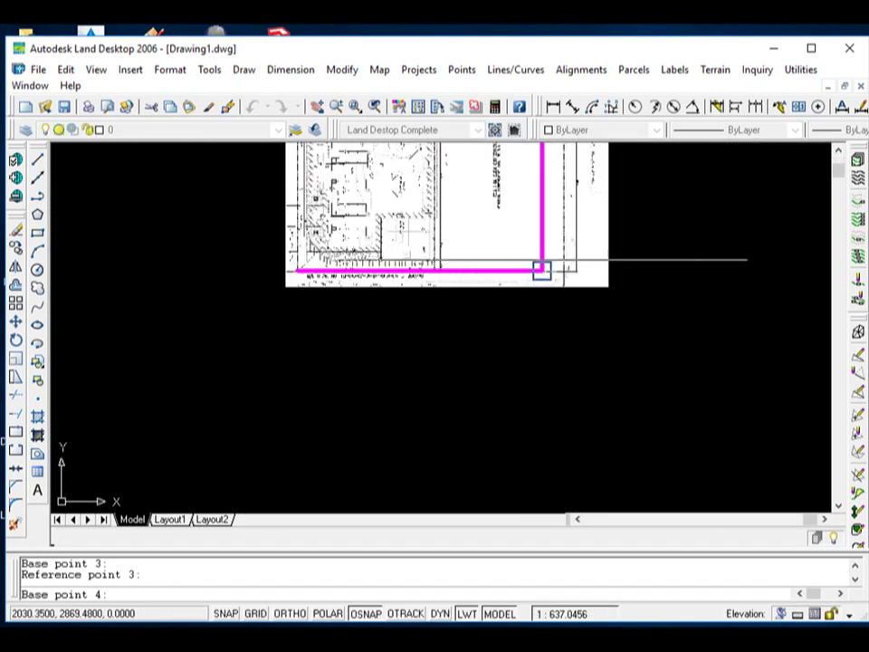
scroll(394, 318, down, 3)
scroll(392, 272, up, 2)
scroll(392, 219, up, 2)
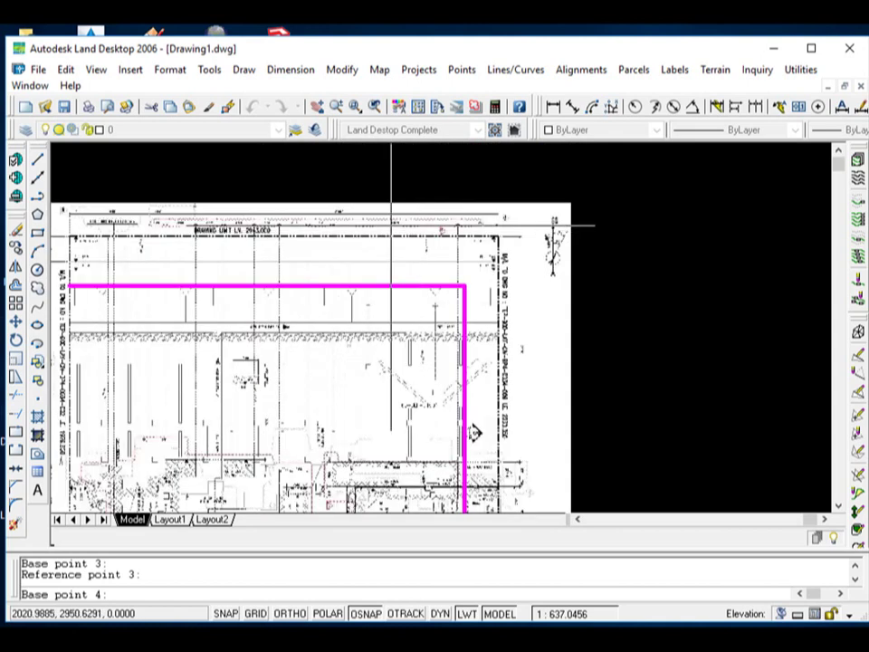
scroll(392, 223, down, 3)
scroll(293, 246, up, 3)
scroll(281, 214, down, 2)
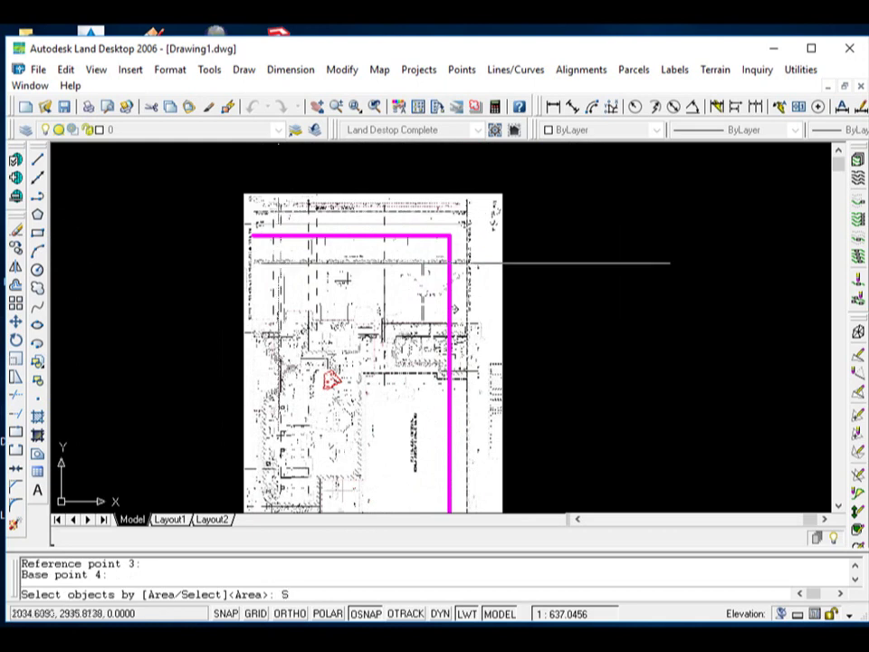
- Select the scanned layout image and apply the rubber-sheet warp to it
key(Return)
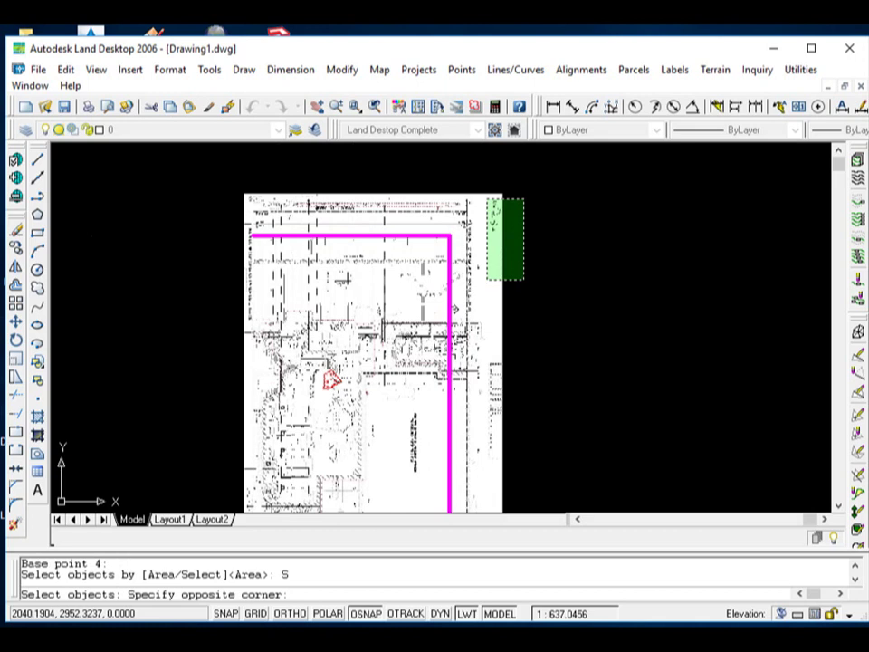
click(484, 195)
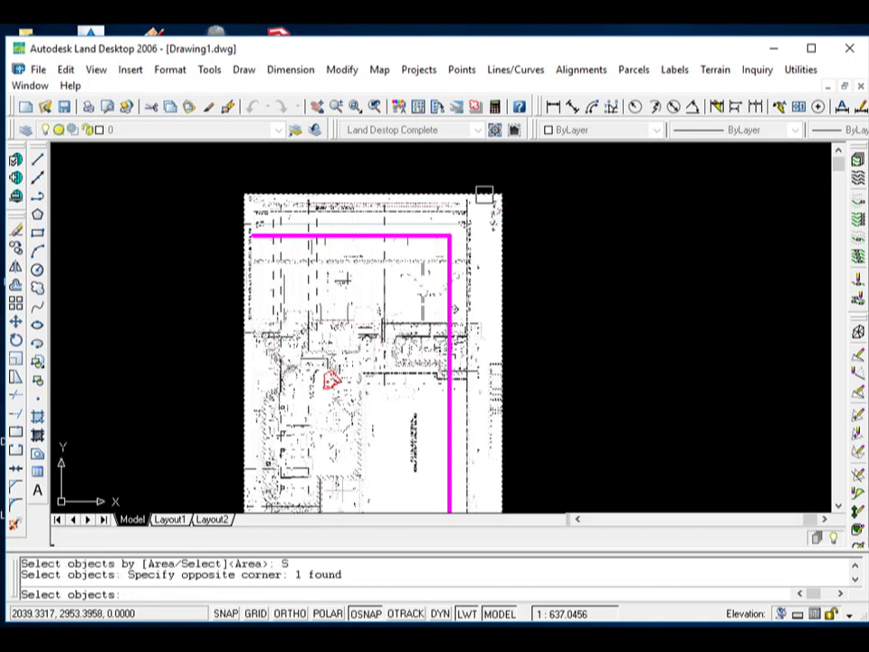
scroll(461, 196, down, 4)
scroll(417, 213, up, 5)
scroll(417, 213, up, 2)
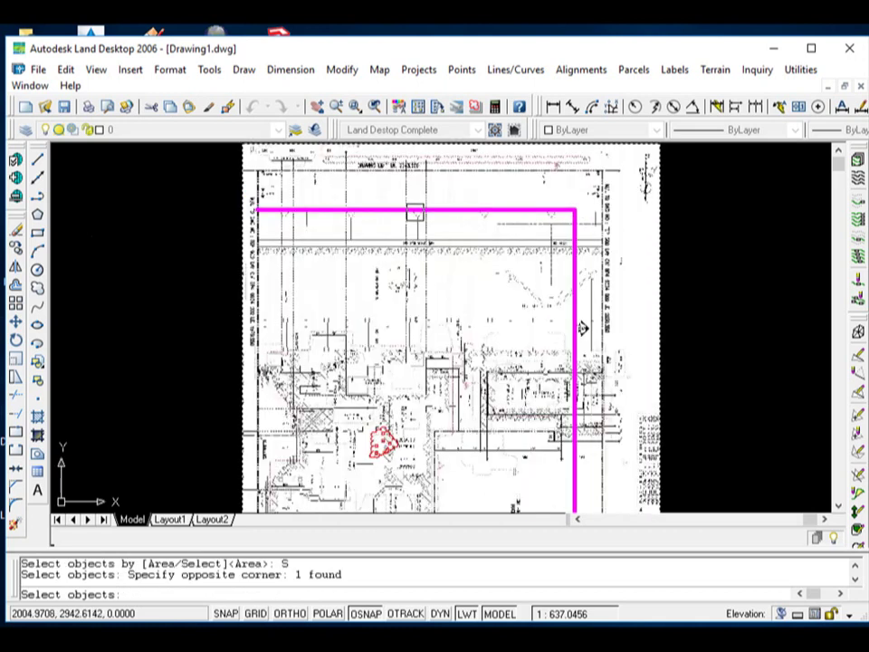
scroll(371, 246, down, 2)
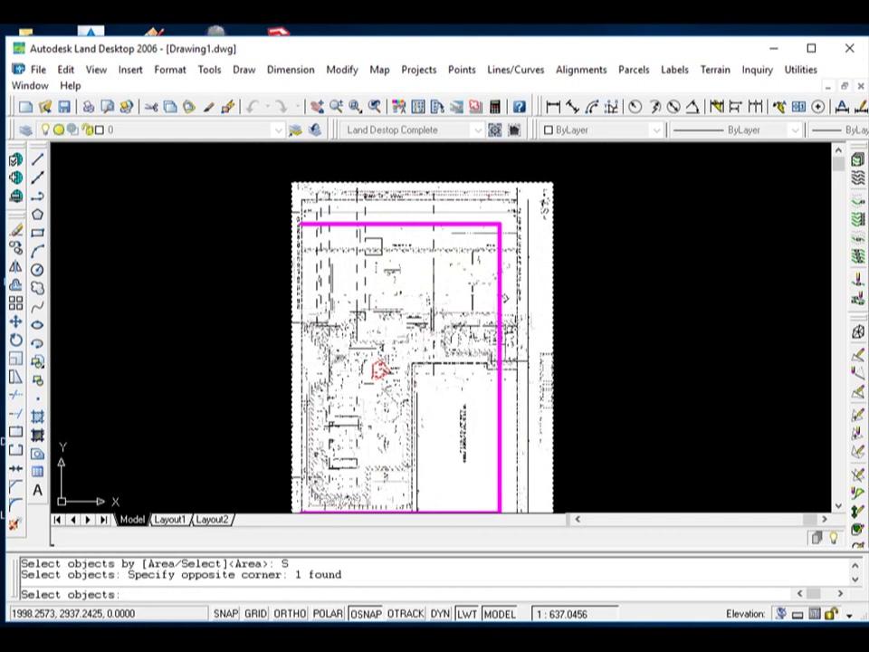
key(Return)
scroll(320, 211, up, 3)
scroll(320, 210, up, 2)
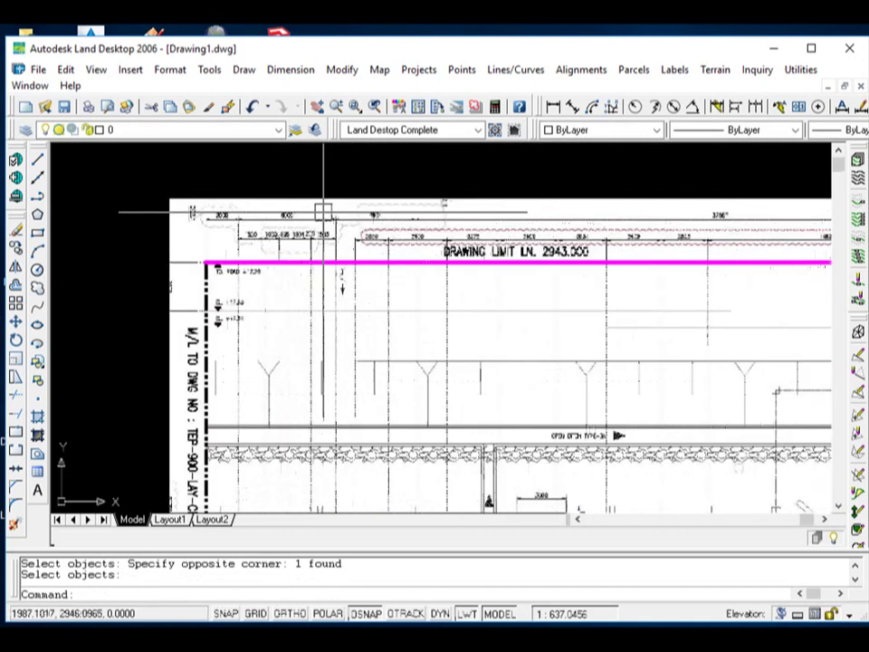
scroll(320, 210, down, 2)
scroll(321, 210, down, 5)
scroll(335, 406, up, 4)
scroll(364, 287, up, 3)
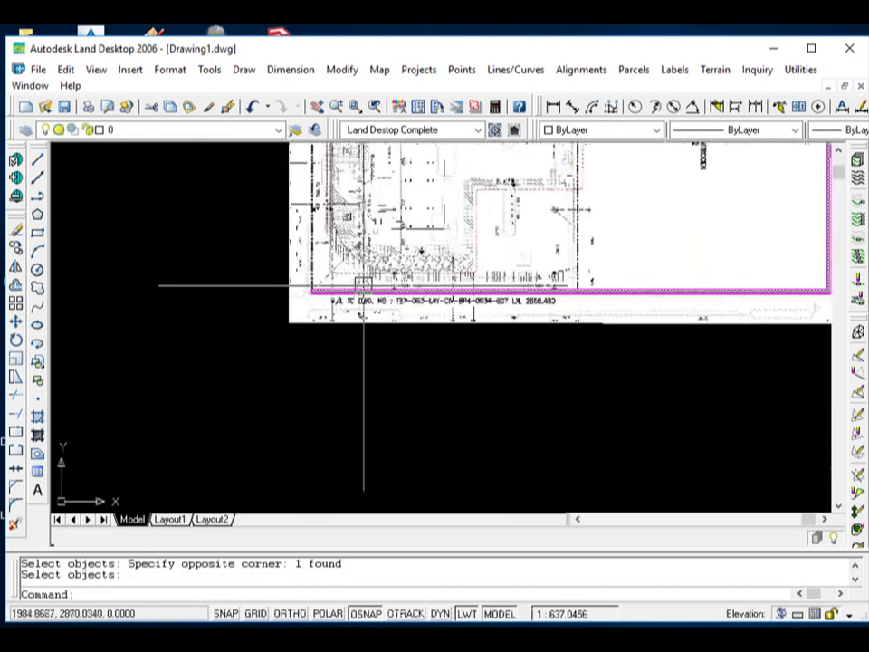
scroll(297, 289, up, 4)
scroll(136, 283, up, 2)
scroll(136, 297, up, 2)
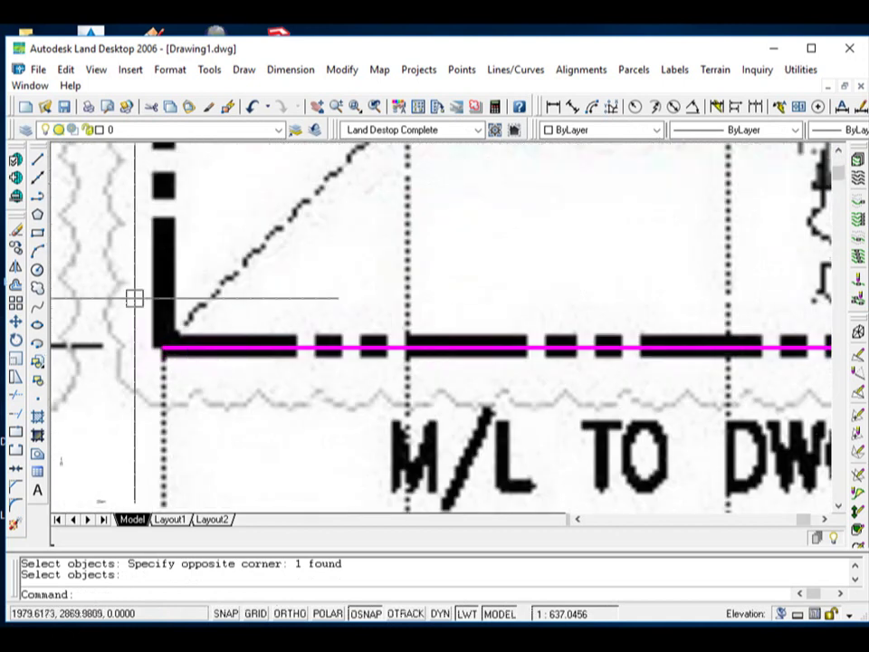
scroll(201, 327, down, 3)
scroll(190, 353, down, 2)
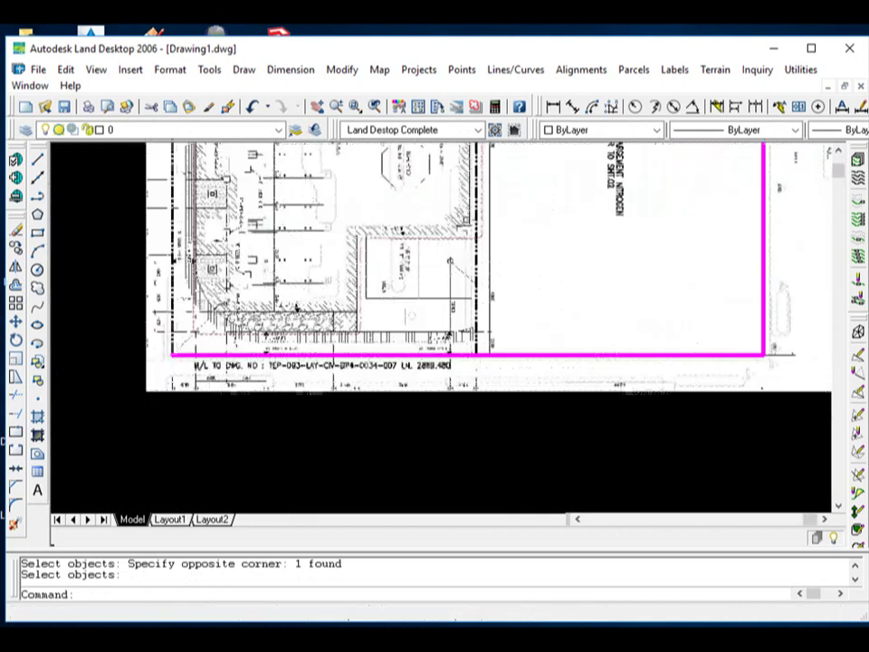
scroll(199, 380, down, 2)
scroll(600, 387, up, 1)
scroll(562, 349, up, 2)
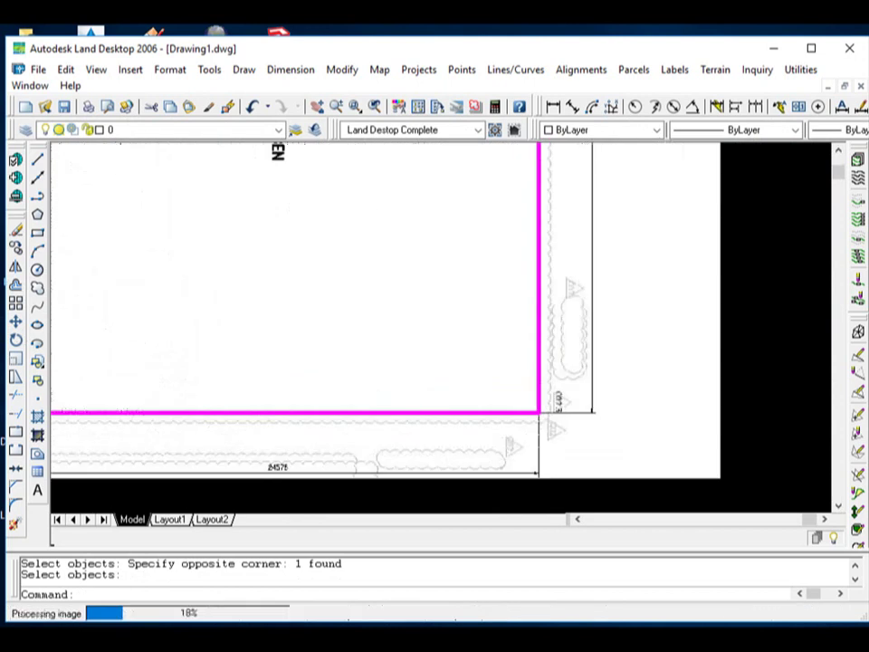
scroll(549, 360, up, 2)
scroll(527, 403, down, 1)
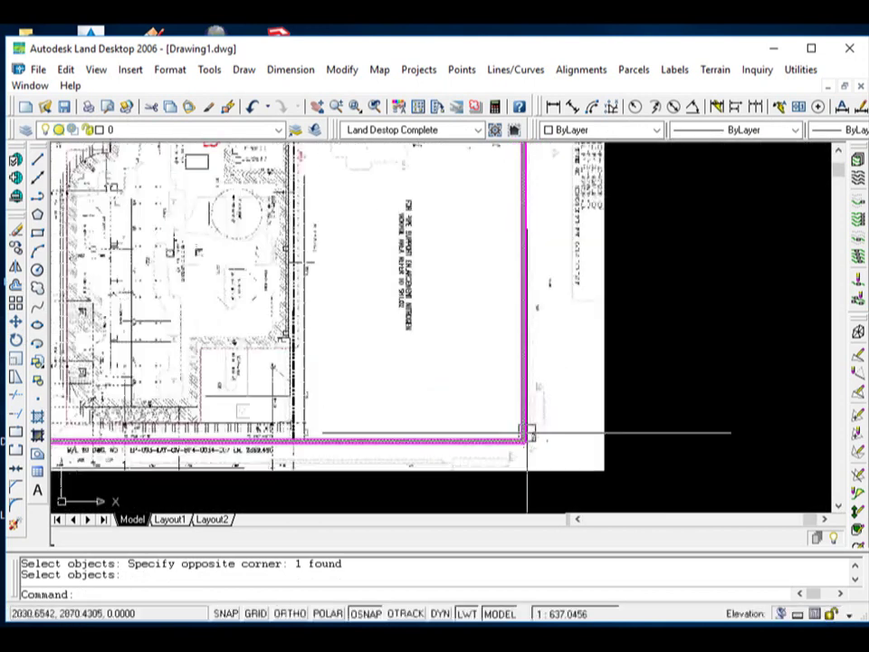
scroll(526, 366, down, 2)
scroll(525, 398, up, 3)
scroll(525, 398, up, 1)
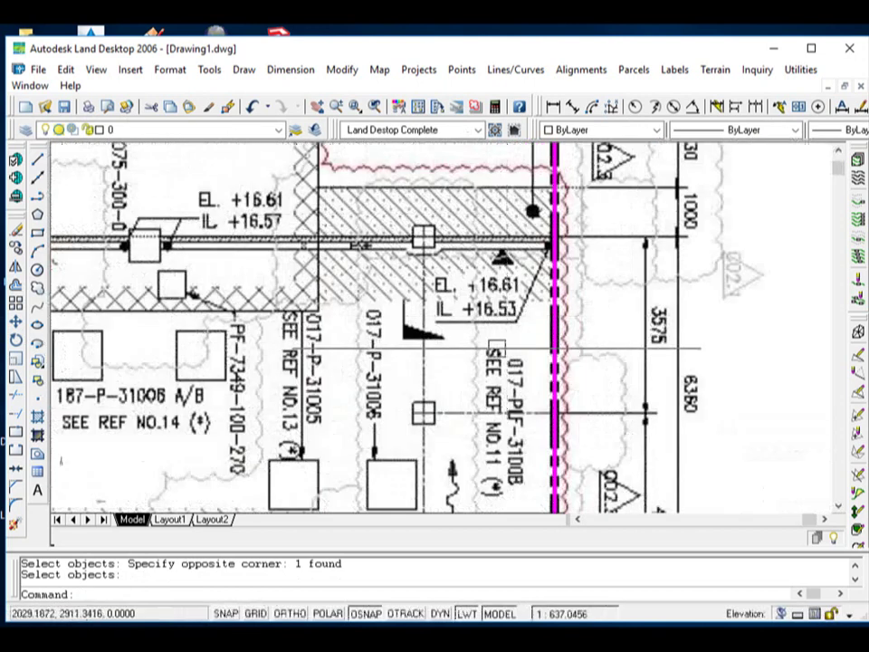
scroll(526, 399, down, 2)
scroll(526, 399, up, 1)
scroll(516, 240, up, 3)
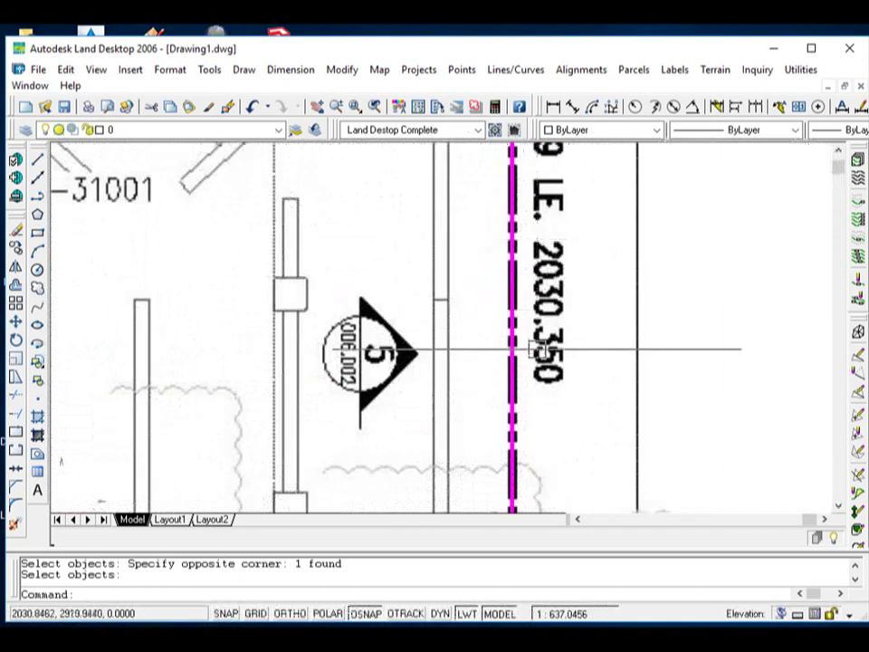
scroll(544, 365, down, 2)
scroll(540, 243, down, 1)
scroll(505, 296, down, 2)
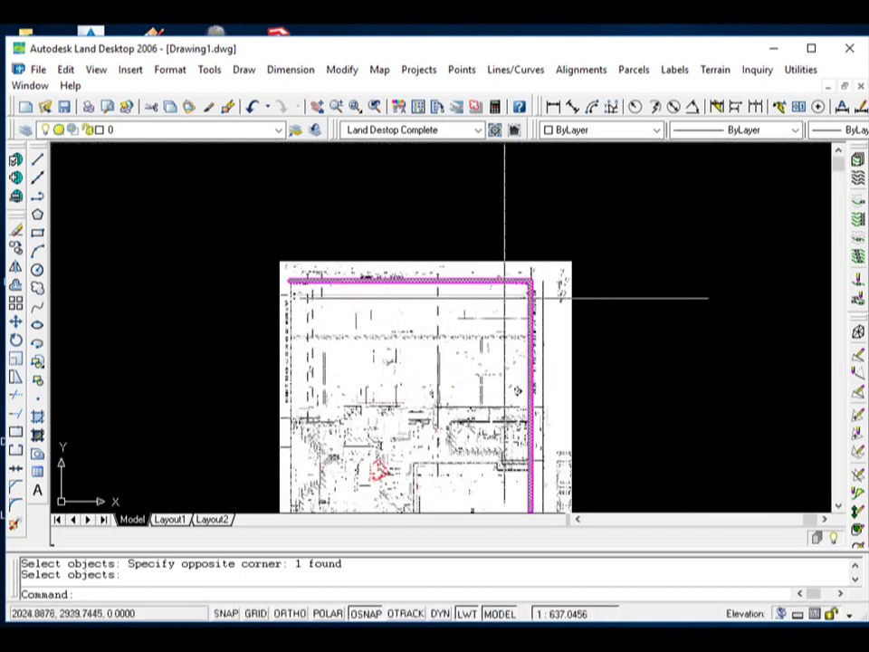
scroll(504, 296, up, 2)
scroll(501, 287, up, 2)
scroll(631, 256, up, 3)
scroll(633, 220, up, 2)
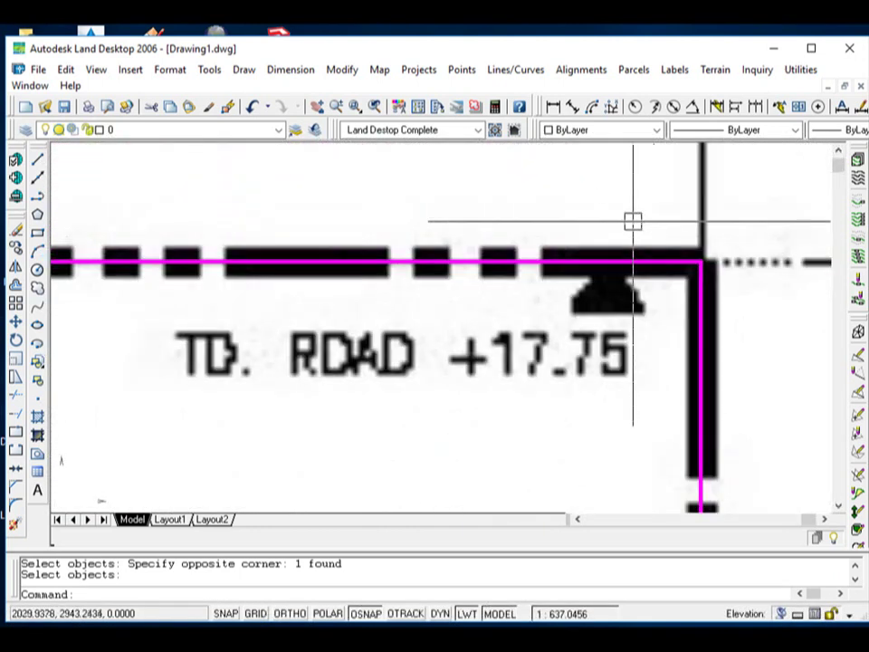
scroll(633, 219, down, 2)
scroll(679, 209, down, 4)
scroll(693, 220, down, 3)
scroll(163, 226, up, 3)
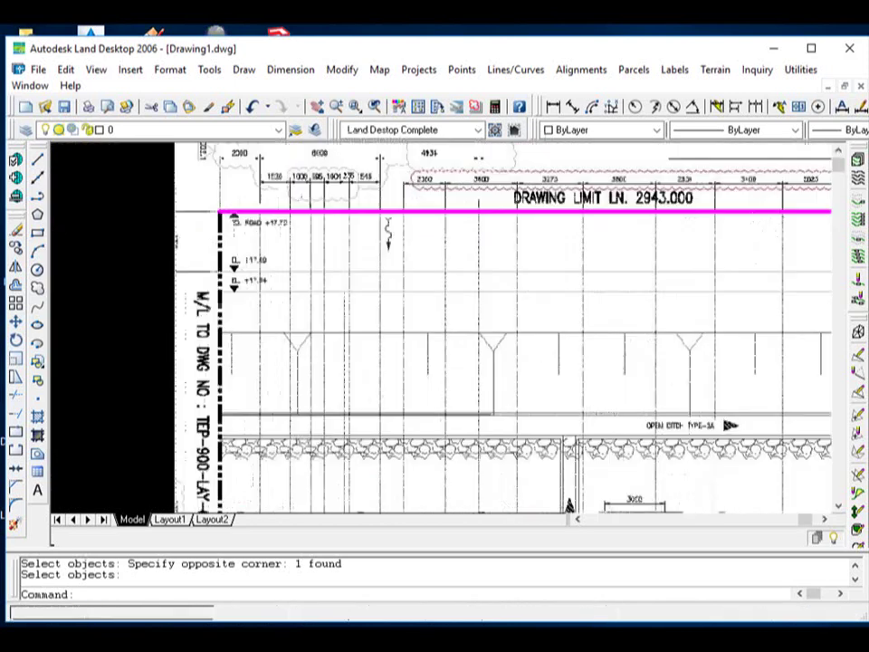
scroll(218, 217, up, 2)
scroll(253, 210, up, 3)
scroll(232, 228, down, 2)
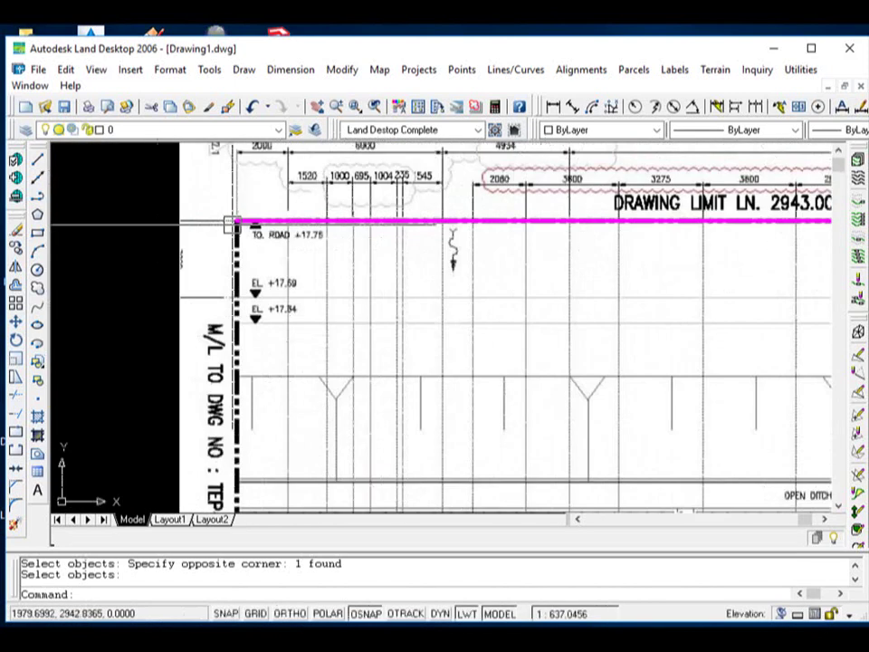
scroll(231, 229, down, 1)
scroll(231, 226, down, 2)
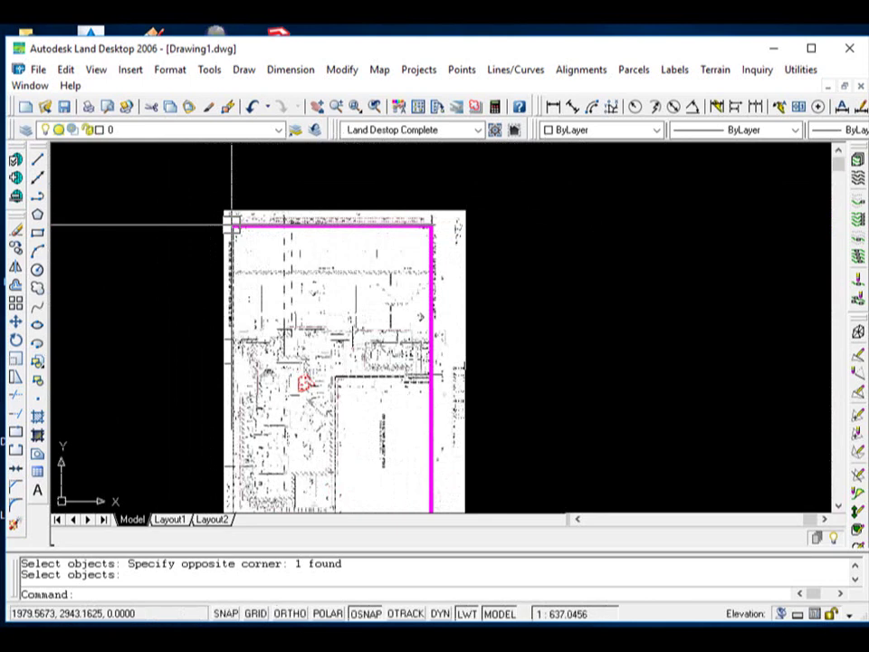
scroll(232, 225, down, 2)
scroll(276, 288, up, 3)
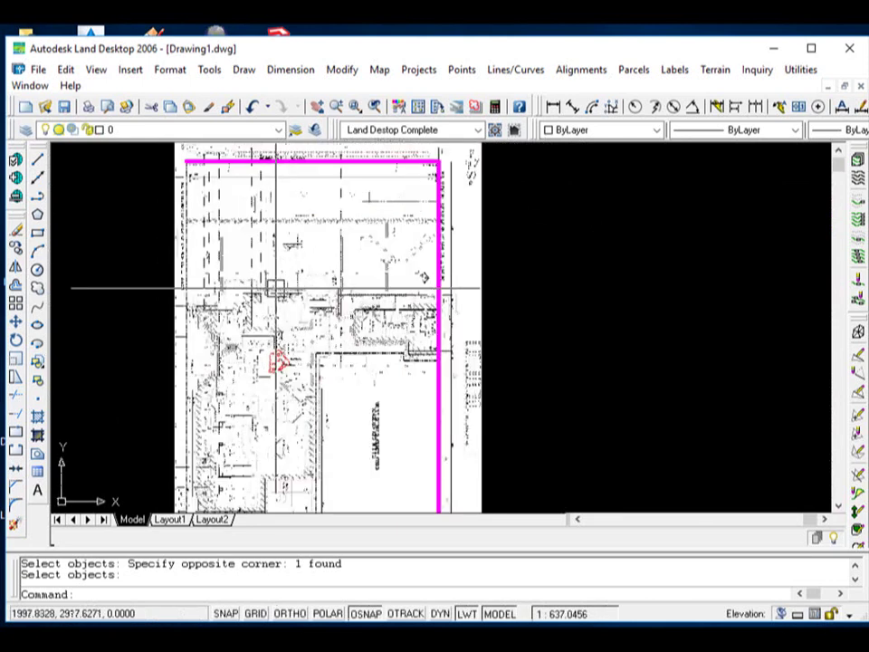
scroll(362, 308, down, 4)
scroll(400, 348, up, 4)
scroll(401, 351, up, 4)
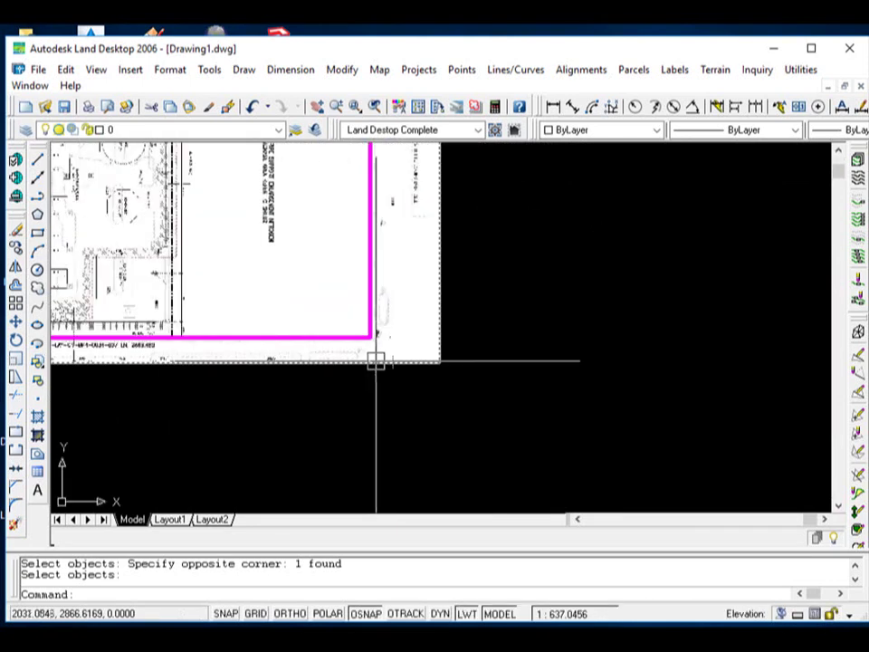
scroll(448, 390, down, 7)
scroll(446, 339, up, 6)
scroll(410, 337, down, 7)
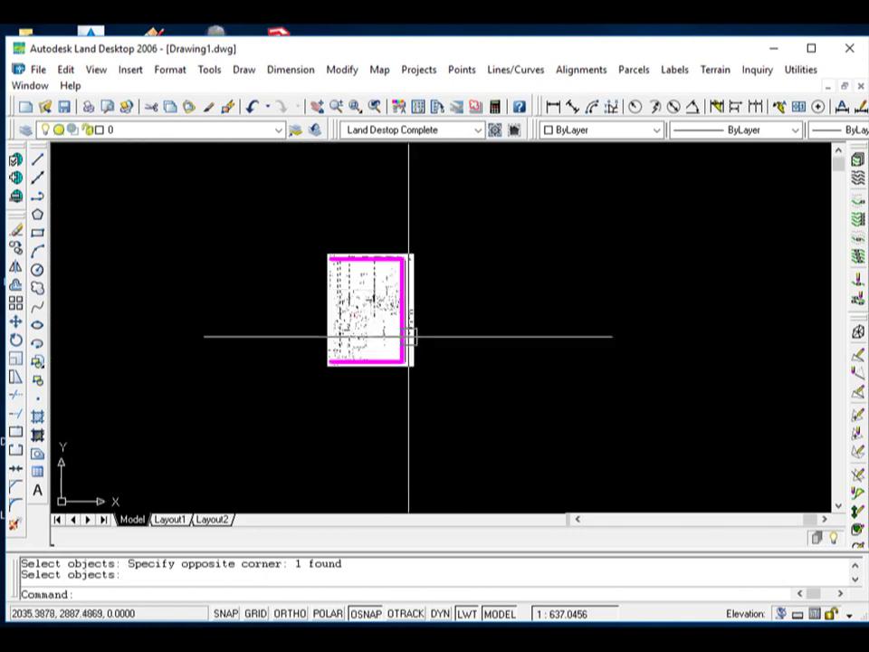
scroll(398, 299, up, 3)
scroll(396, 287, up, 2)
scroll(396, 226, down, 2)
scroll(403, 299, down, 2)
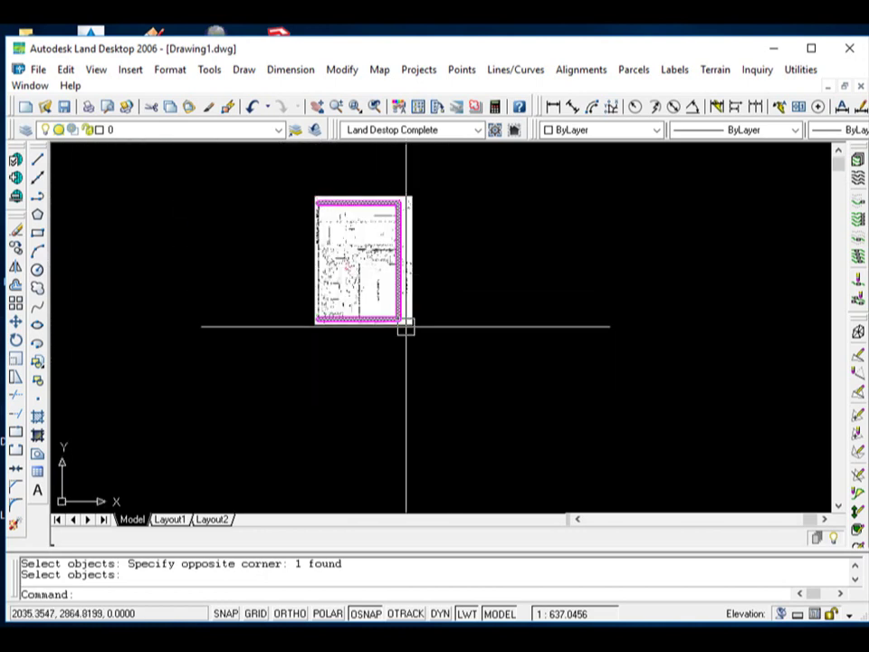
scroll(406, 326, up, 6)
scroll(355, 384, down, 4)
scroll(346, 207, up, 3)
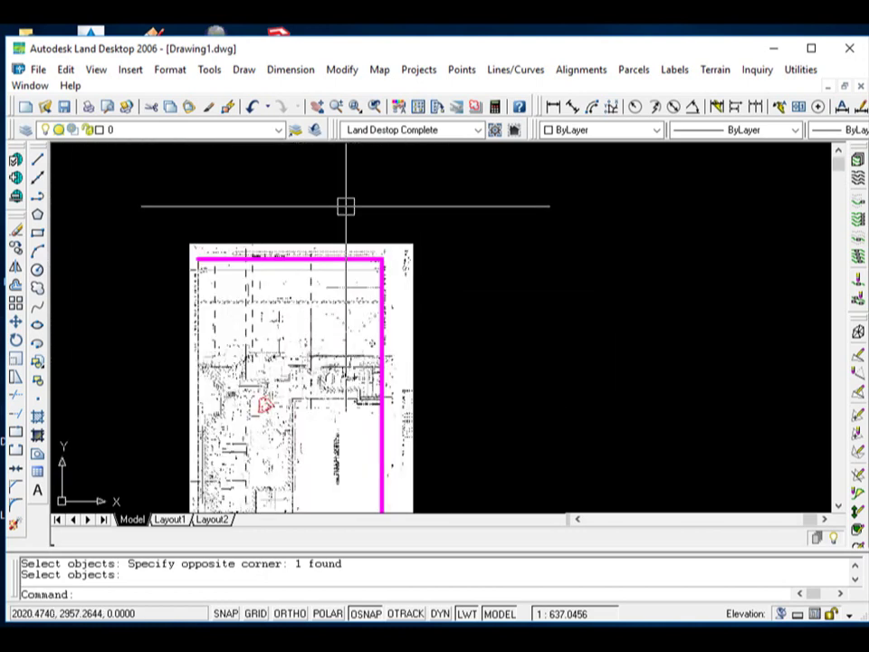
scroll(346, 206, up, 2)
scroll(453, 209, down, 4)
scroll(477, 209, down, 2)
scroll(376, 264, up, 5)
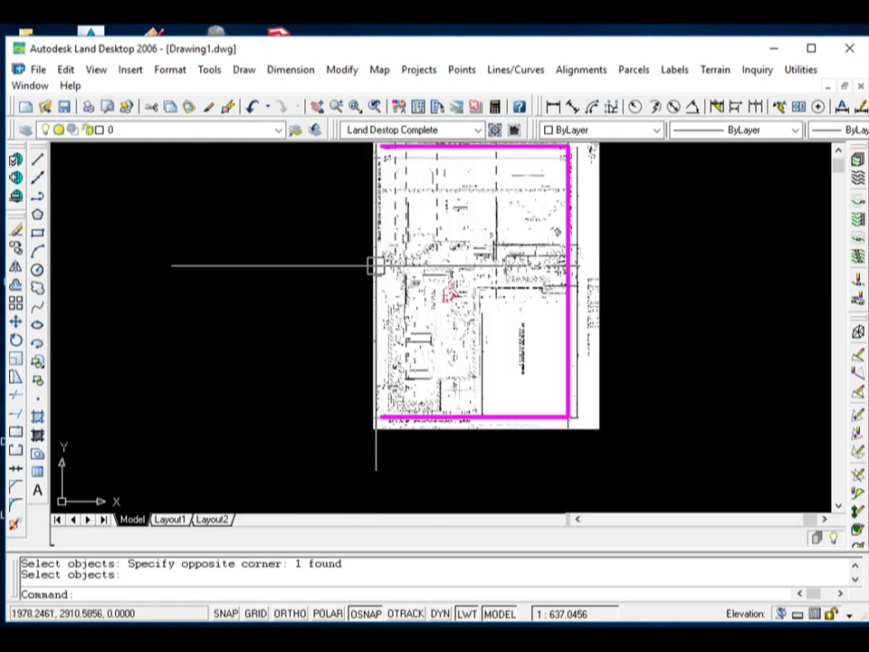
scroll(375, 265, down, 2)
scroll(272, 288, down, 4)
scroll(352, 300, up, 2)
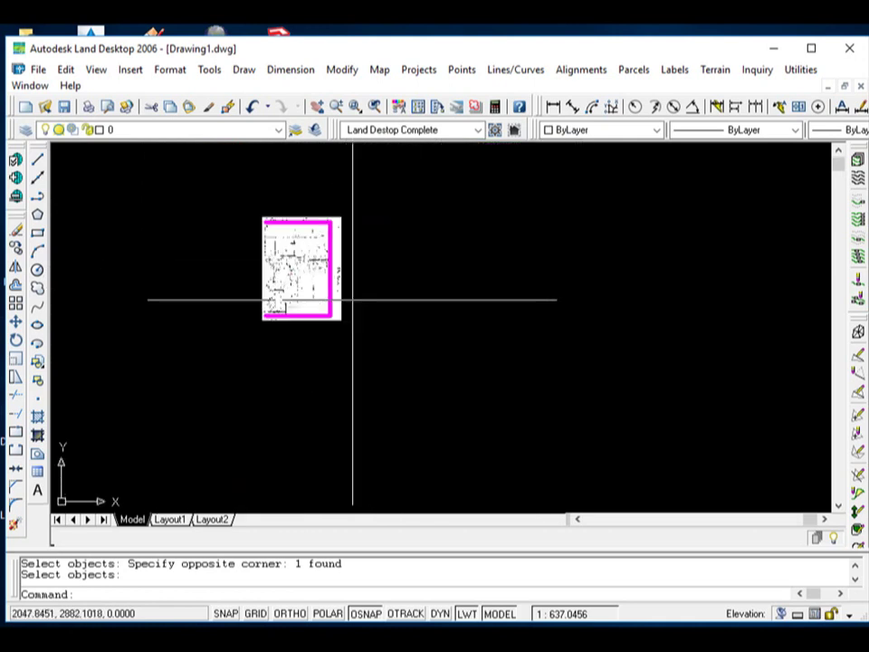